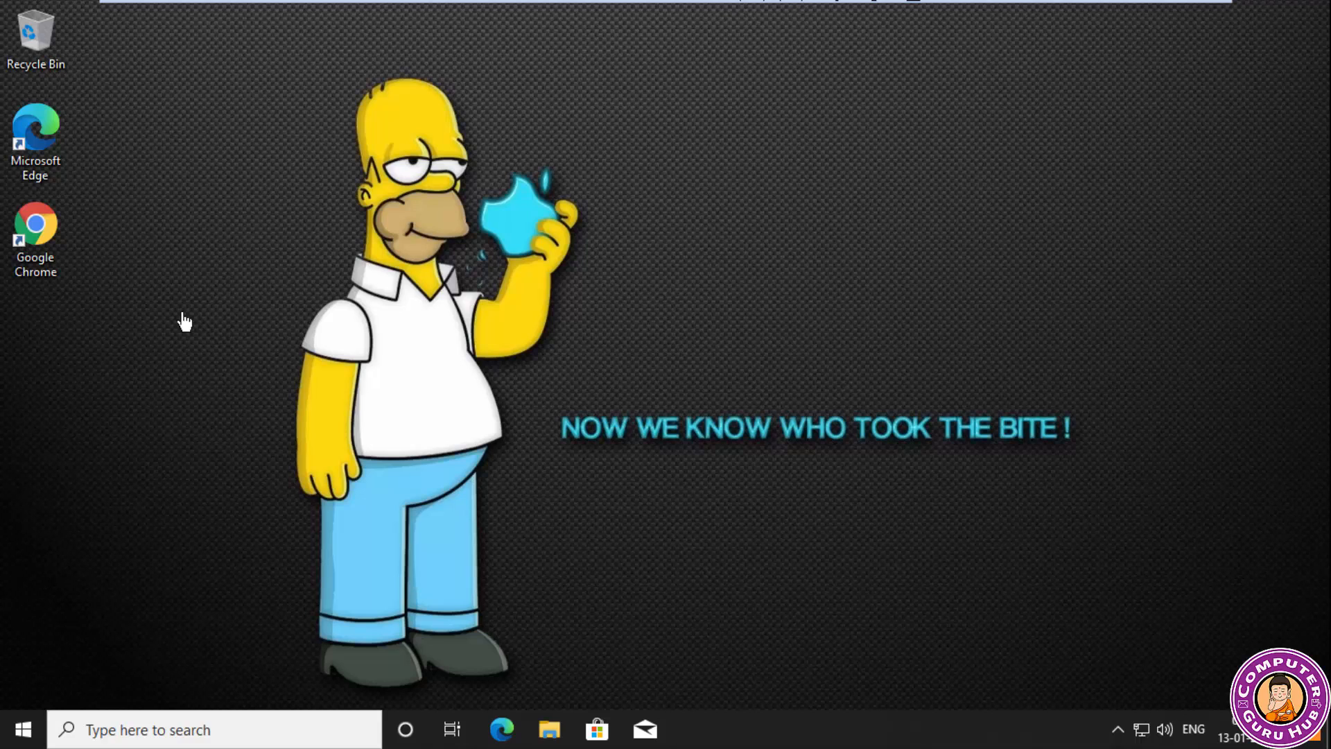
Open Google Chrome and search Google for "sql workbench".
{"action": "left_click", "coordinate": [43, 262]}
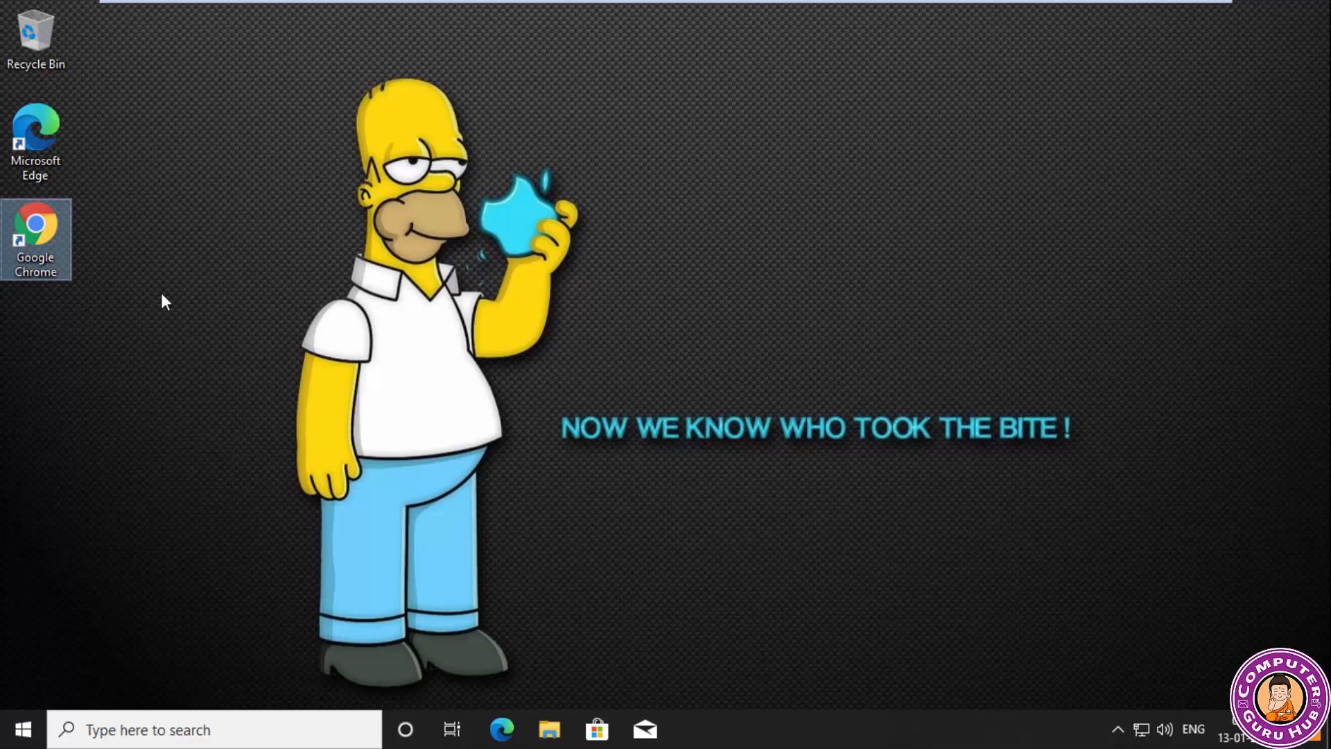
{"action": "double_click", "coordinate": [60, 271]}
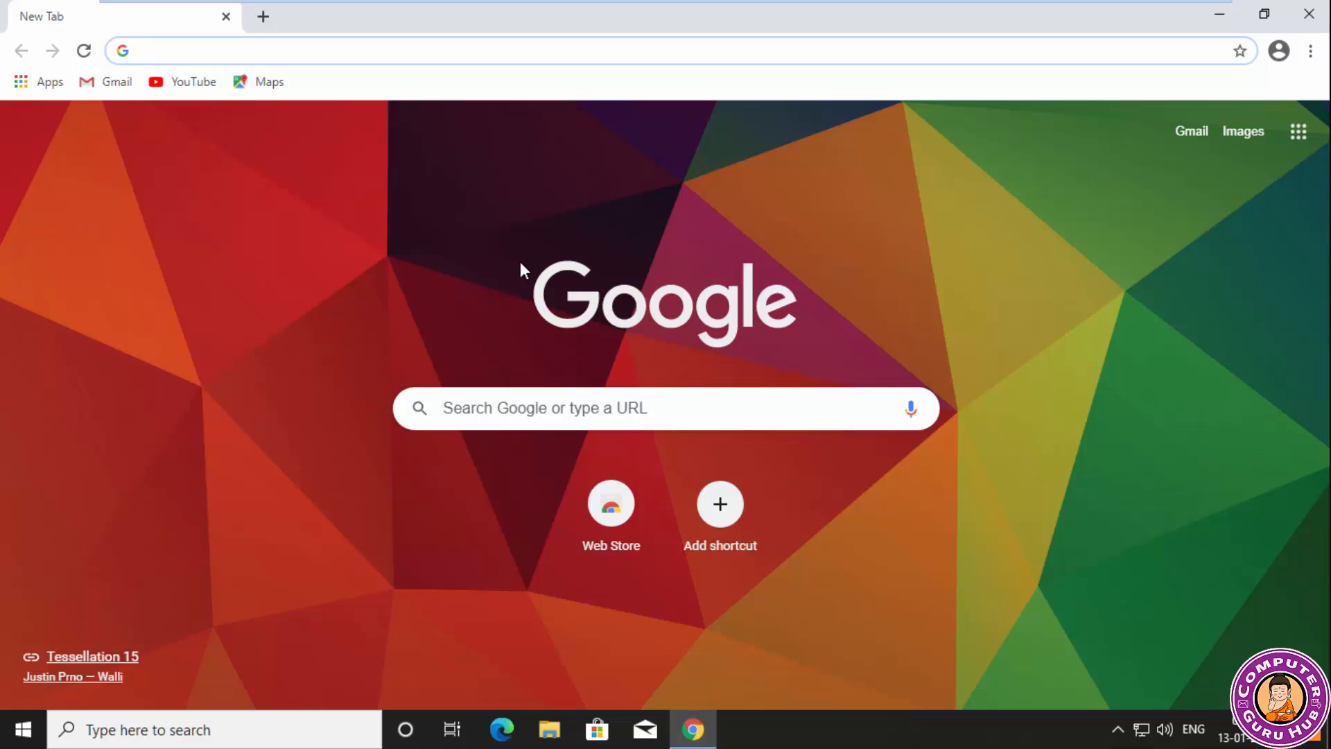
{"action": "type", "text": "sq"}
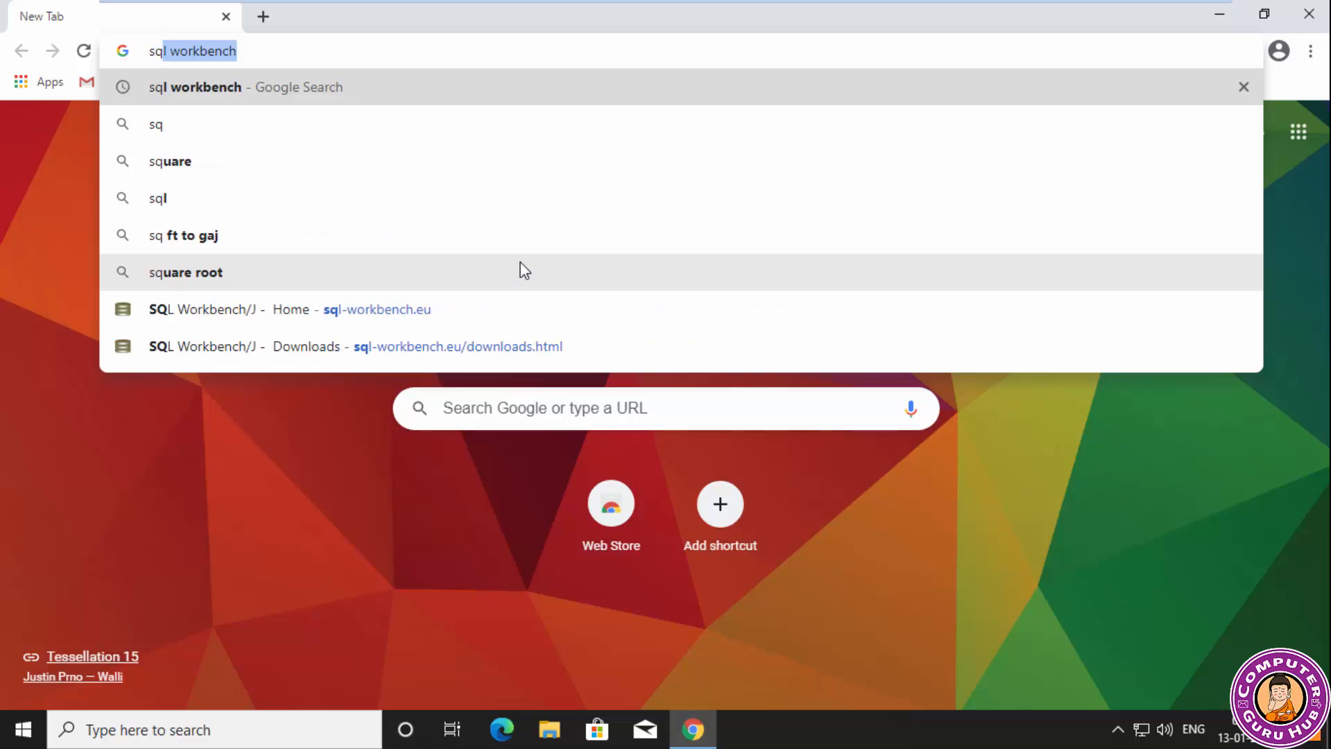
{"action": "type", "text": "l wor"}
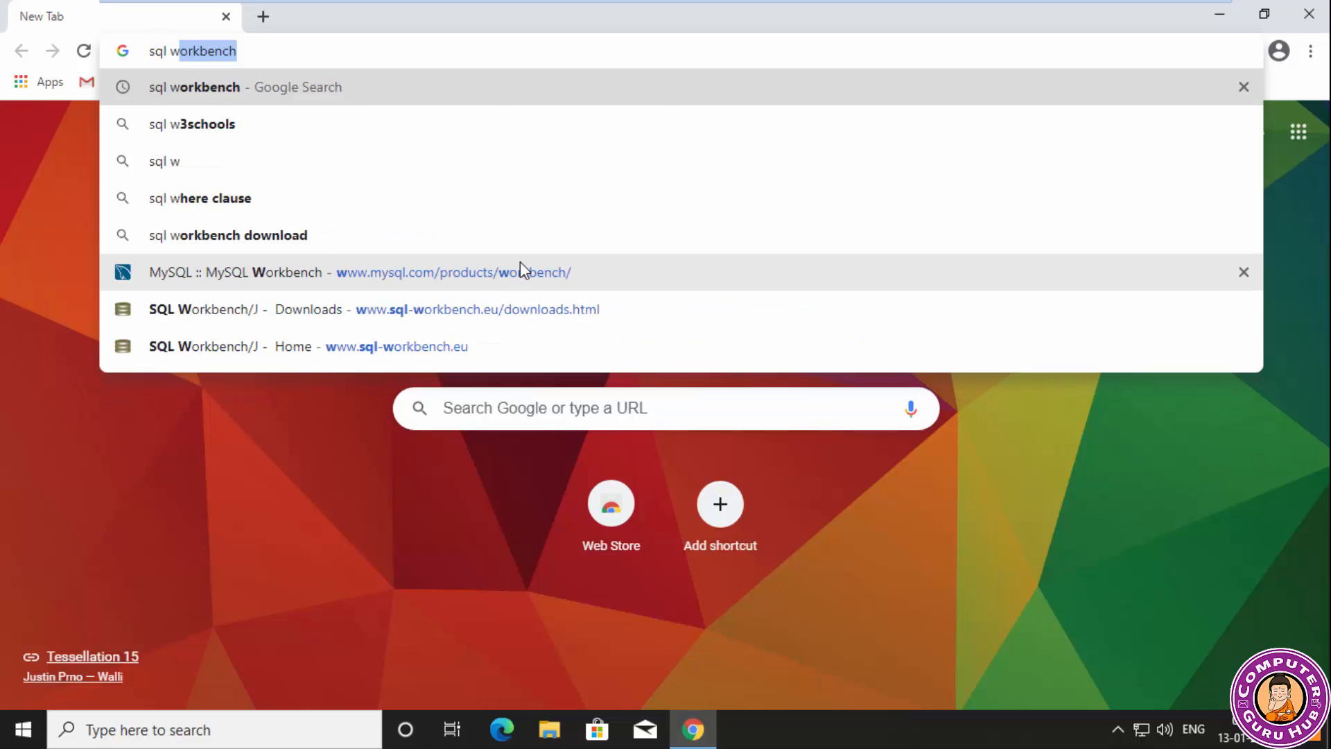
{"action": "type", "text": "k"}
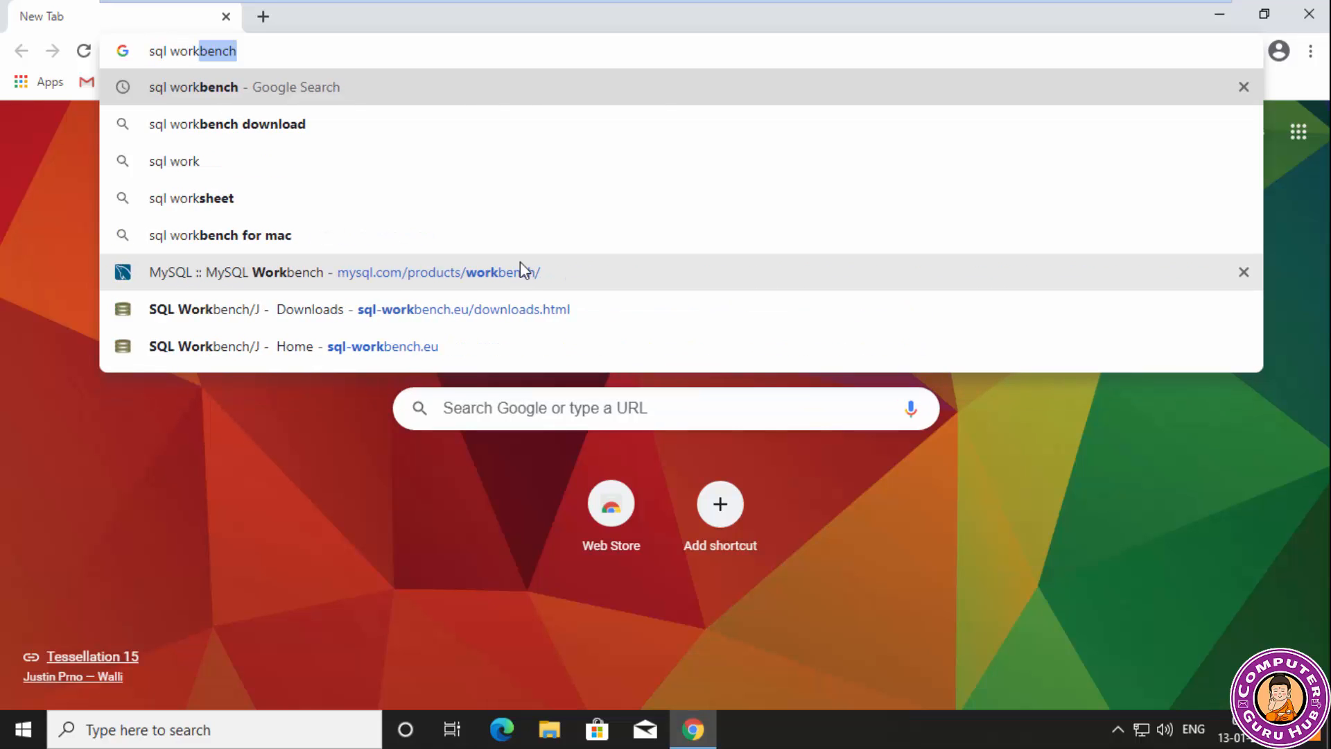
{"action": "key", "text": "Right"}
{"action": "key", "text": "Return"}
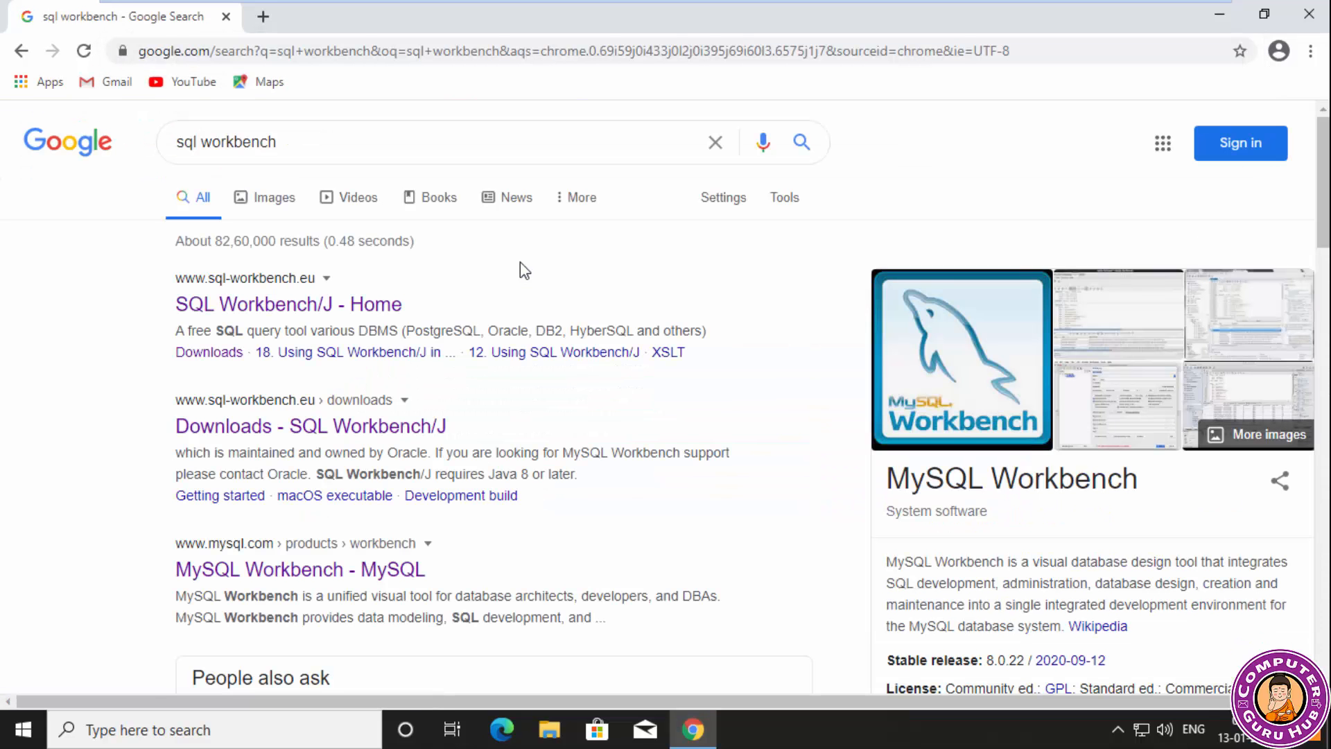
Open the MySQL Workbench result on mysql.com and go to its download page.
{"action": "scroll", "coordinate": [514, 258], "scroll_direction": "down", "scroll_amount": 1}
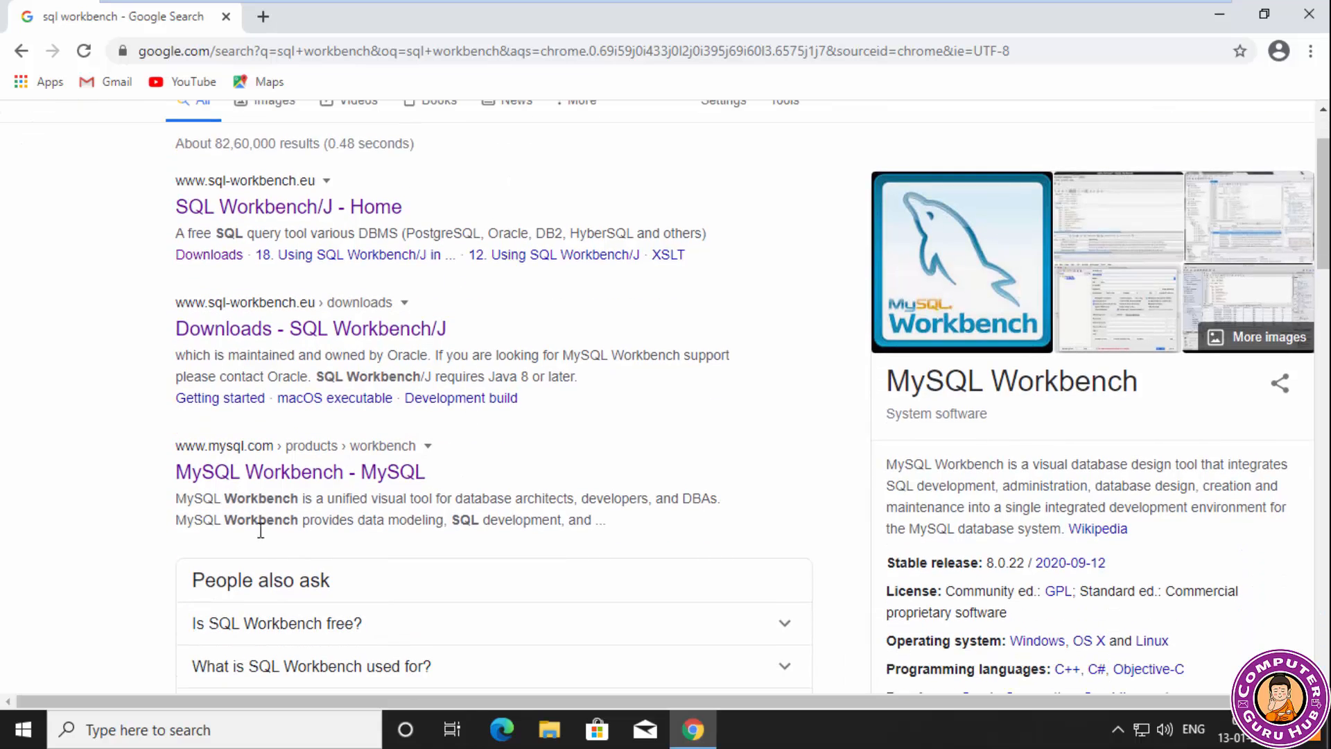
{"action": "left_click", "coordinate": [339, 474]}
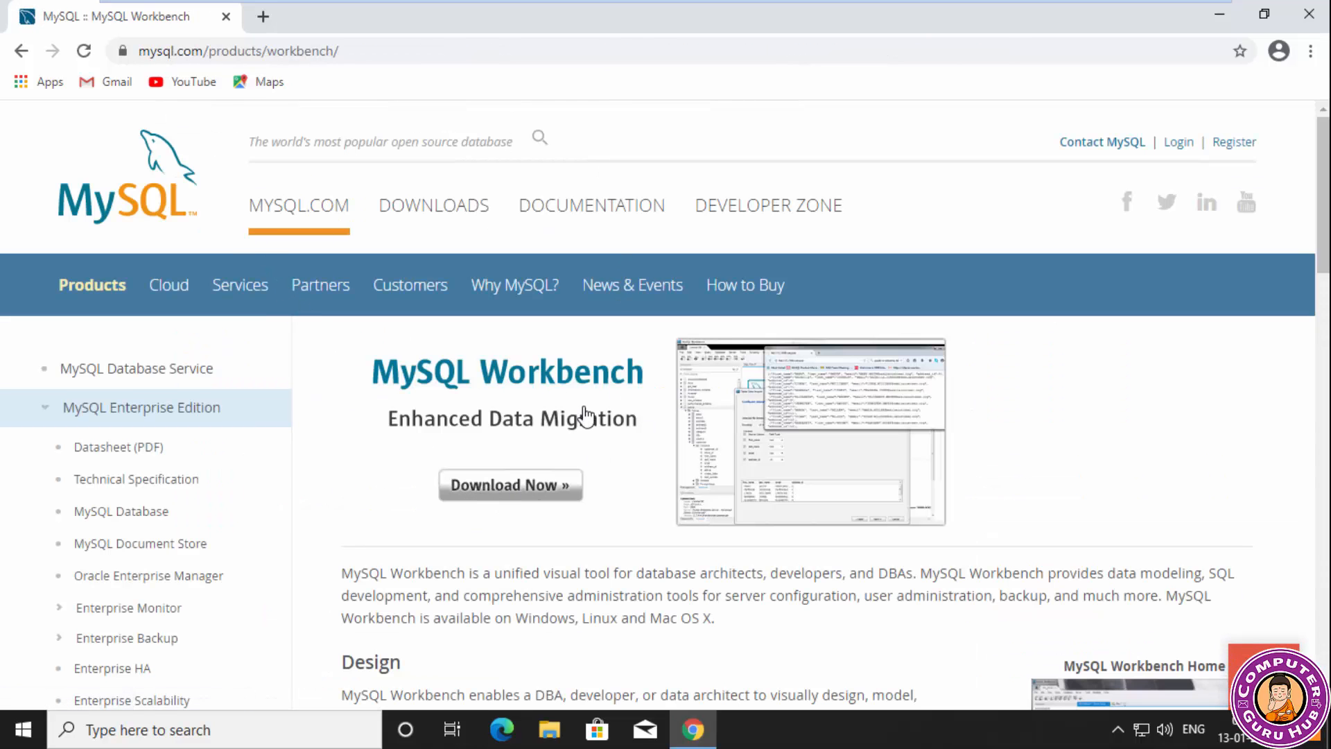
{"action": "scroll", "coordinate": [686, 423], "scroll_direction": "down", "scroll_amount": 1}
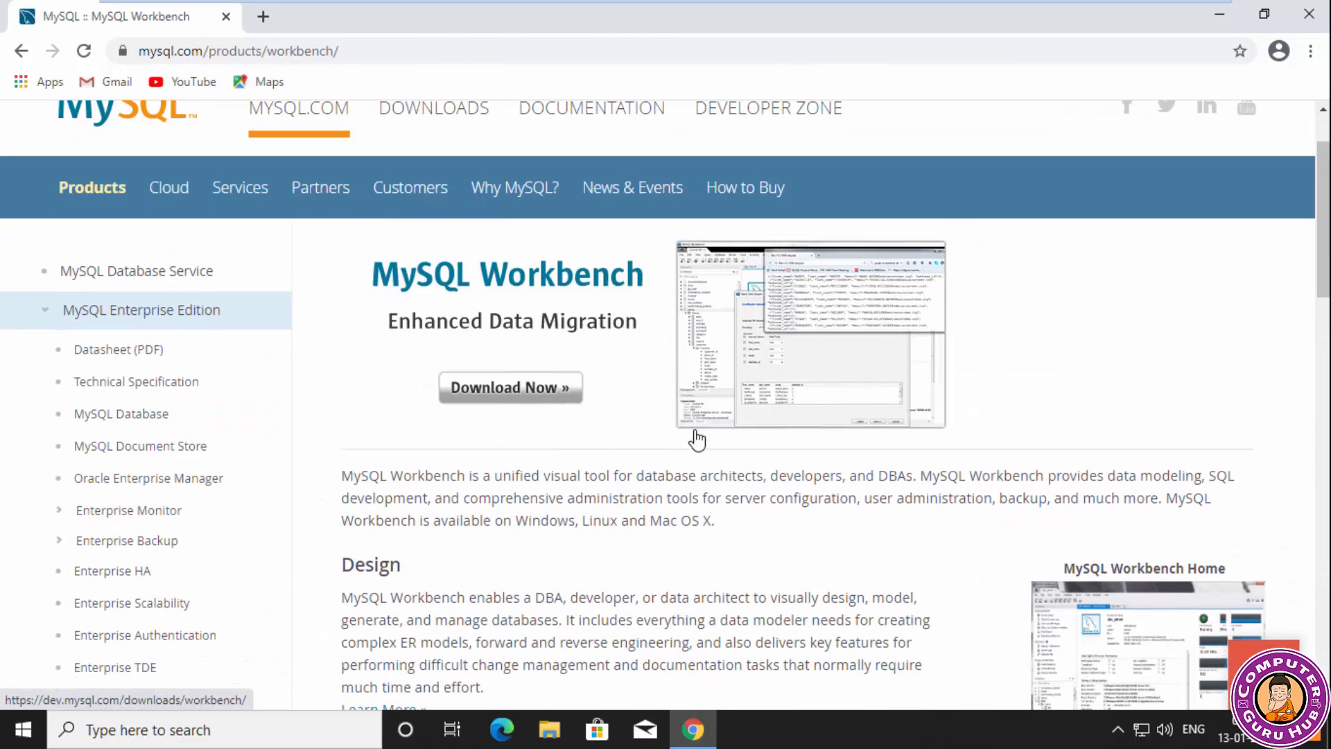
{"action": "left_click", "coordinate": [545, 409]}
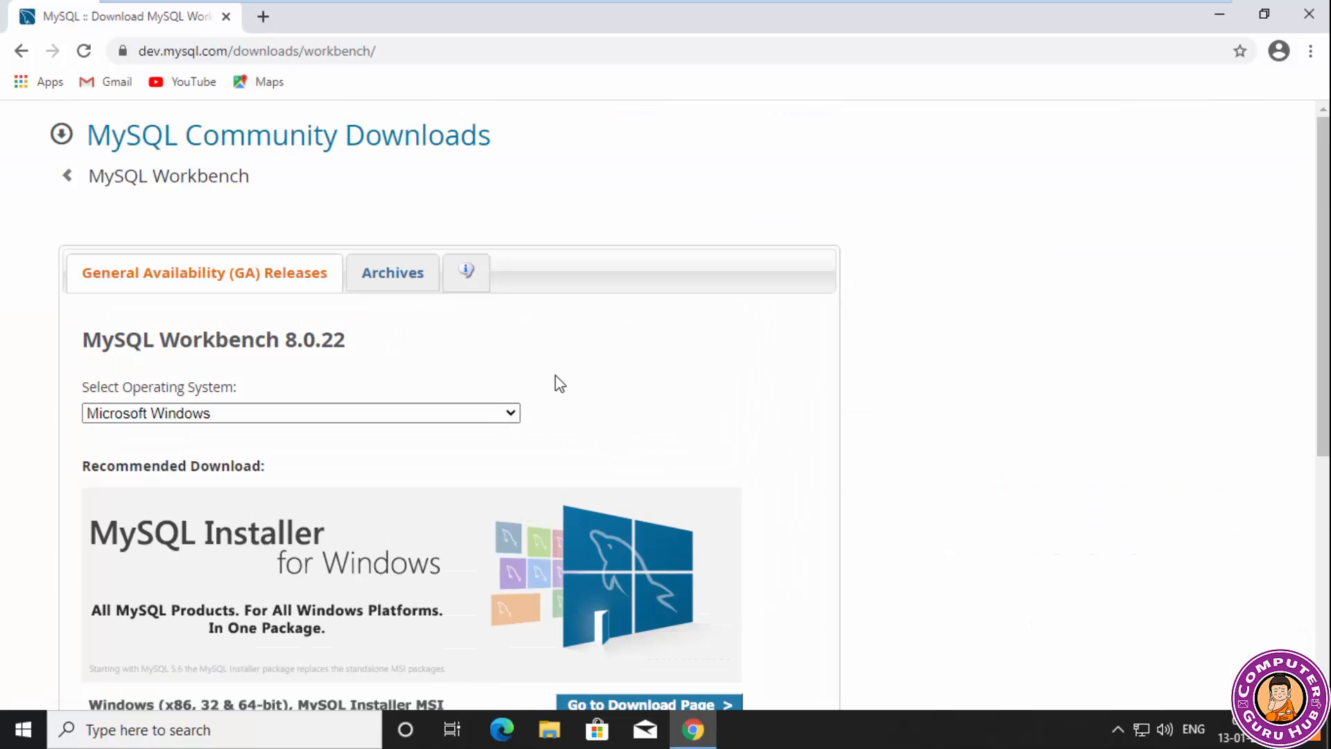
Review the operating systems offered for MySQL Workbench 8.0.22, keeping Microsoft Windows selected.
{"action": "scroll", "coordinate": [552, 378], "scroll_direction": "down", "scroll_amount": 2}
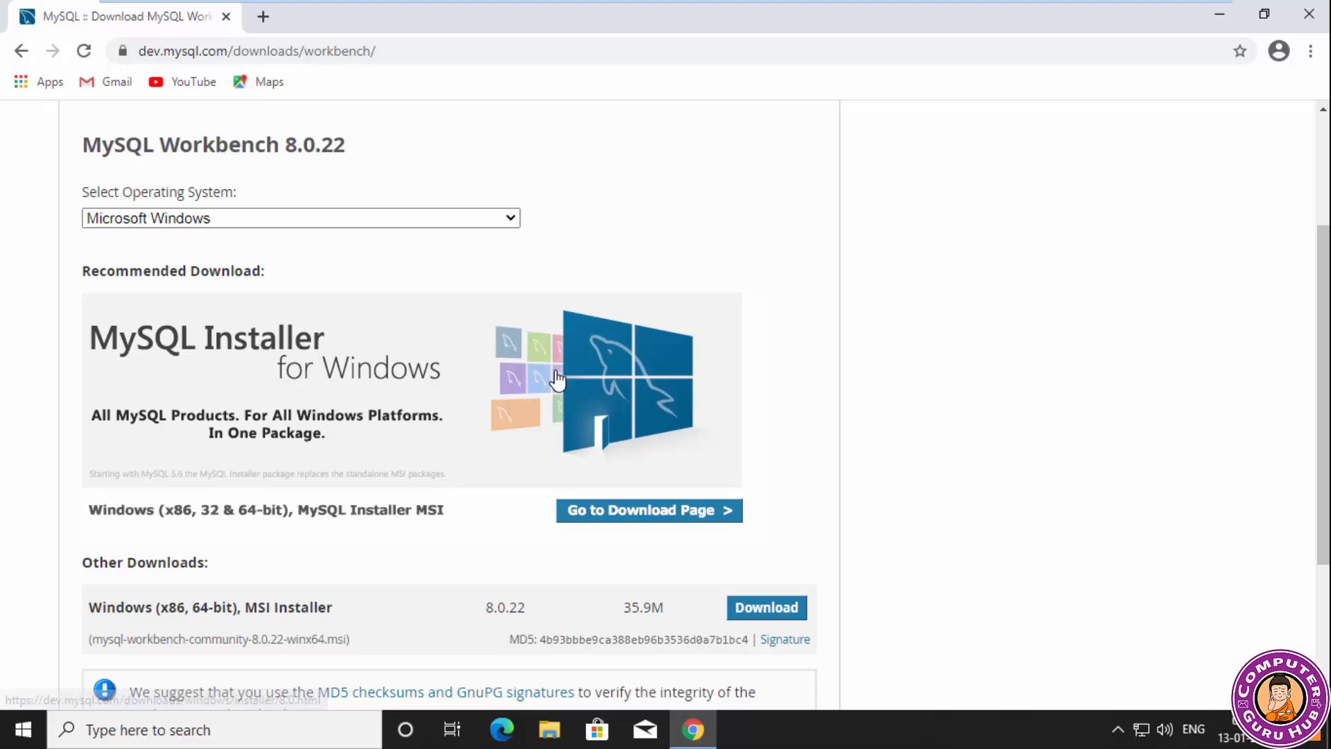
{"action": "left_click", "coordinate": [465, 226]}
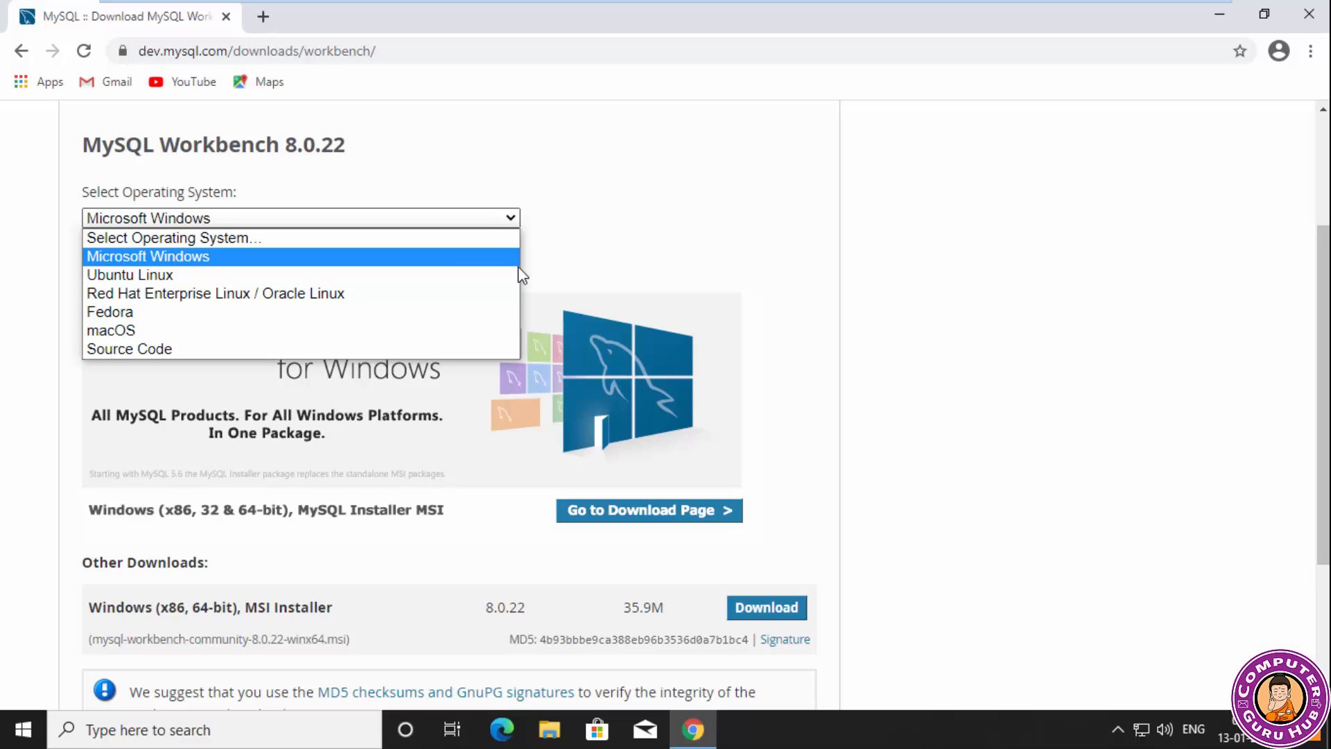
{"action": "left_click", "coordinate": [650, 162]}
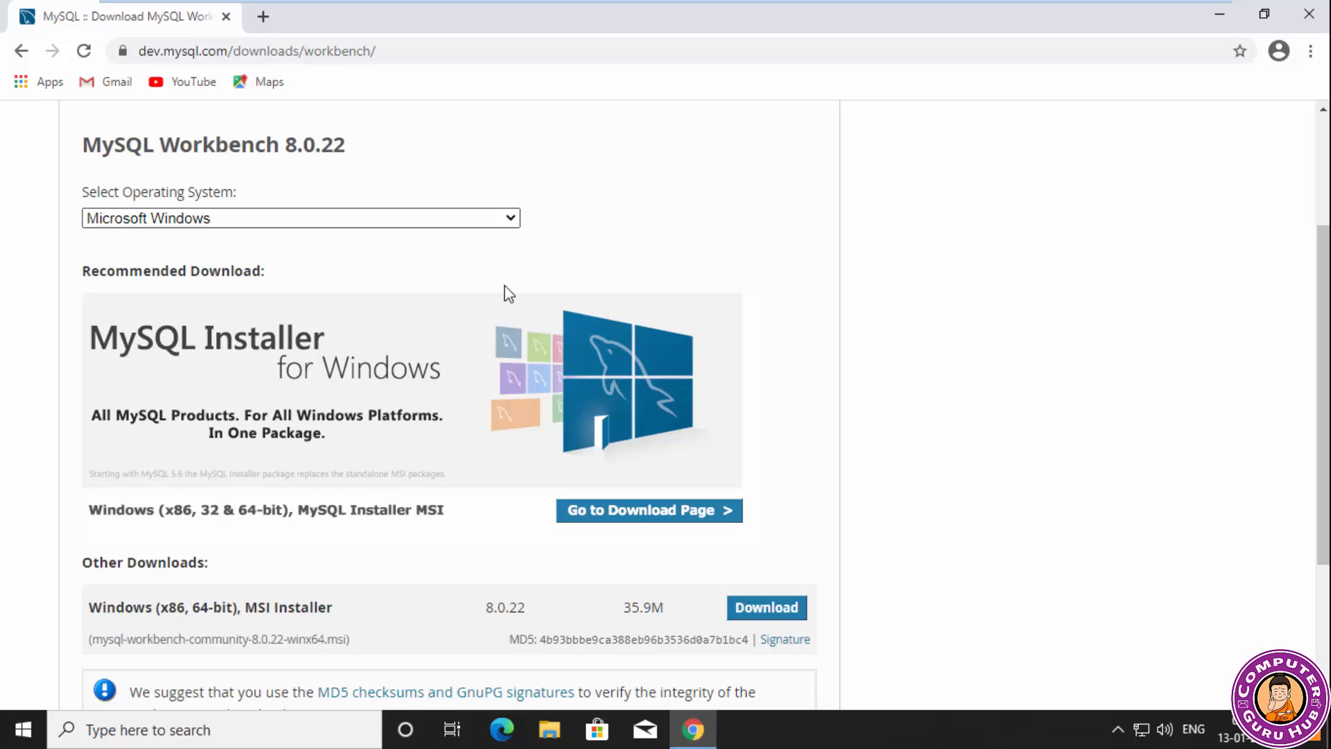
Examine the MSI packages offered on the MySQL Installer for Windows download page, and return to the Workbench download page.
{"action": "scroll", "coordinate": [505, 286], "scroll_direction": "down", "scroll_amount": 1}
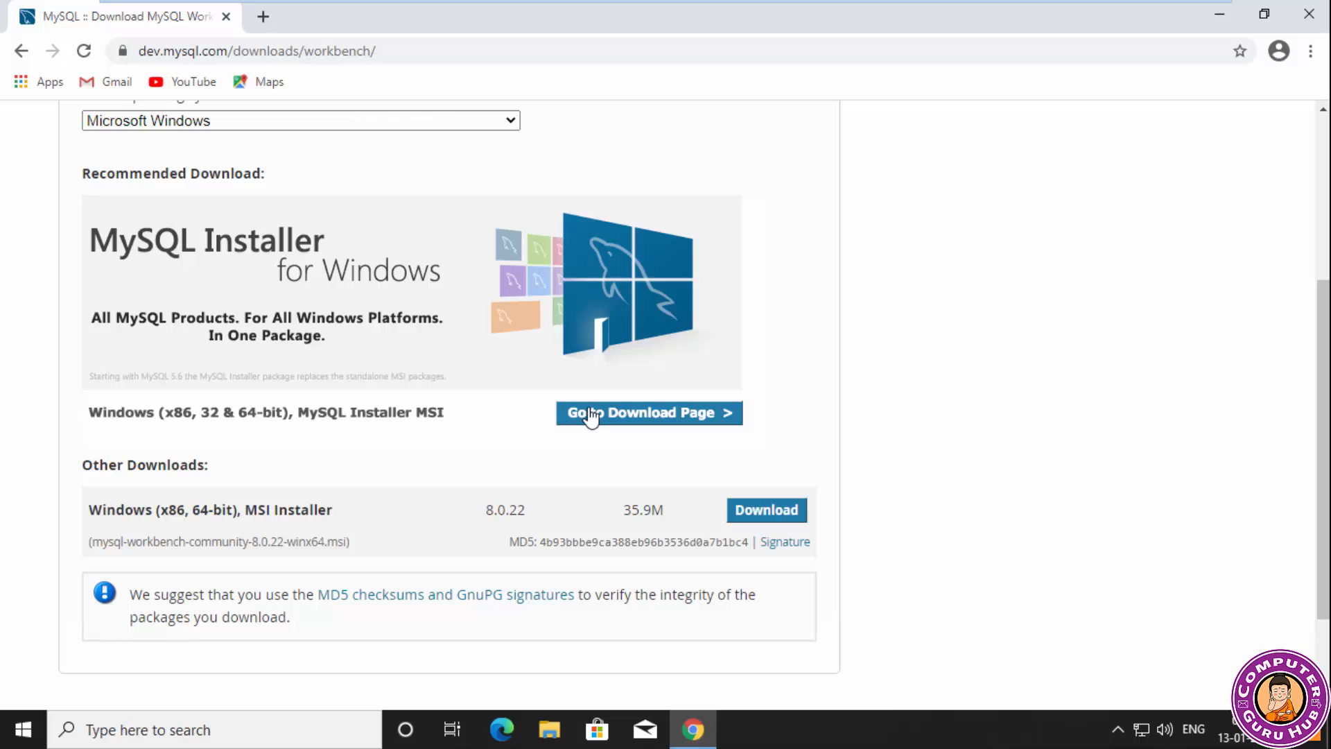
{"action": "scroll", "coordinate": [802, 391], "scroll_direction": "down", "scroll_amount": 1}
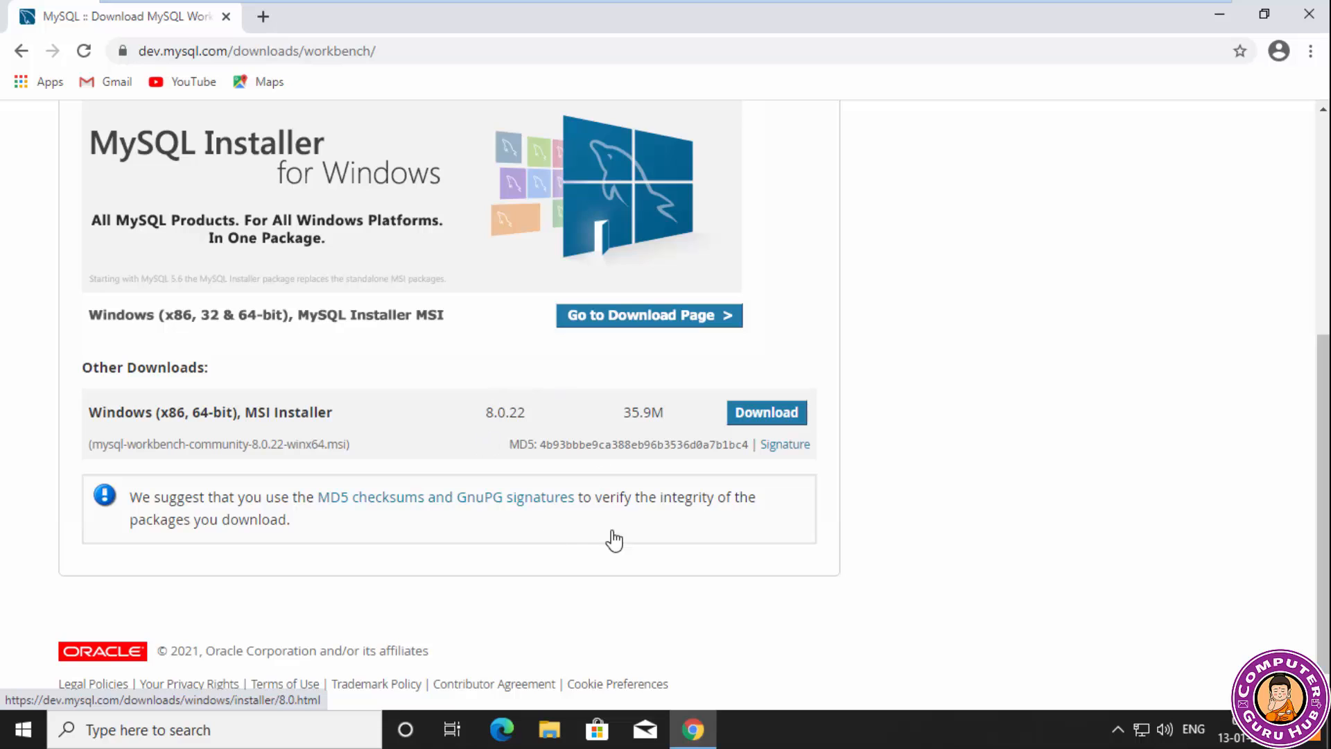
{"action": "scroll", "coordinate": [625, 541], "scroll_direction": "down", "scroll_amount": 1}
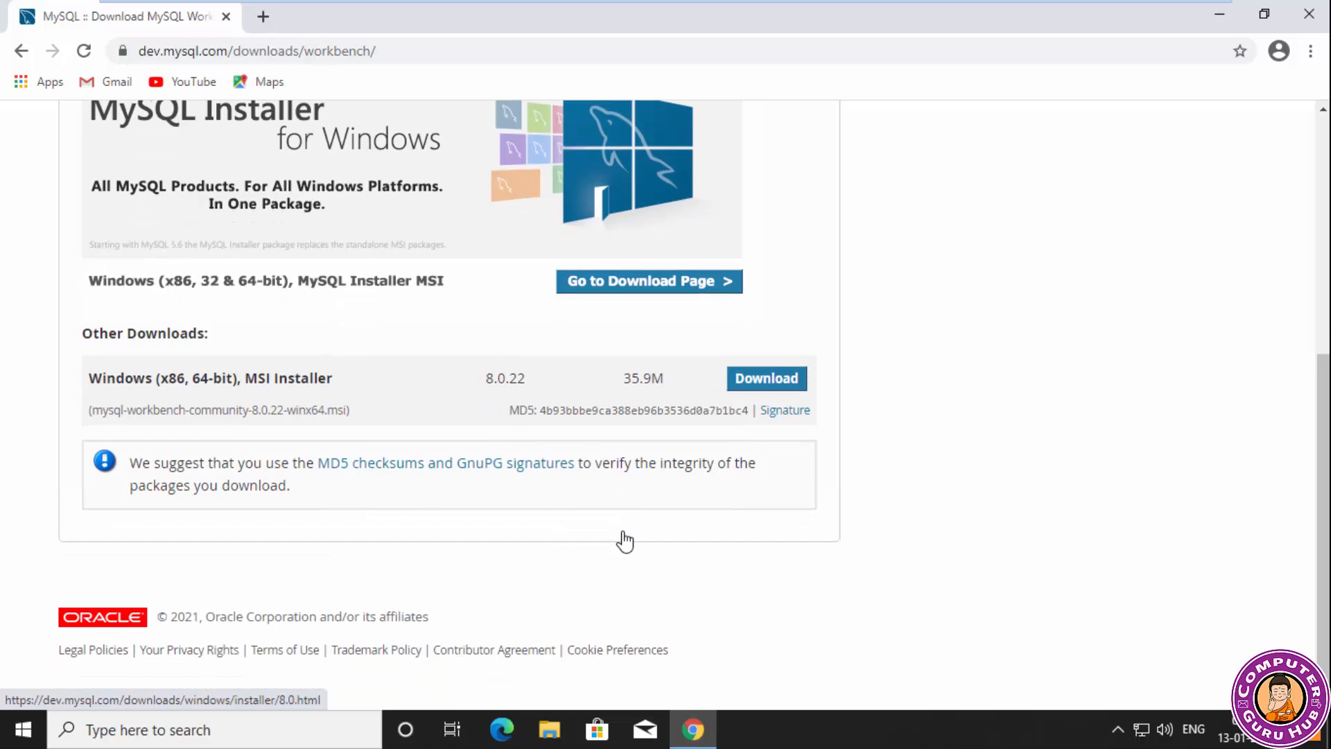
{"action": "scroll", "coordinate": [624, 542], "scroll_direction": "up", "scroll_amount": 5}
{"action": "left_click", "coordinate": [638, 581]}
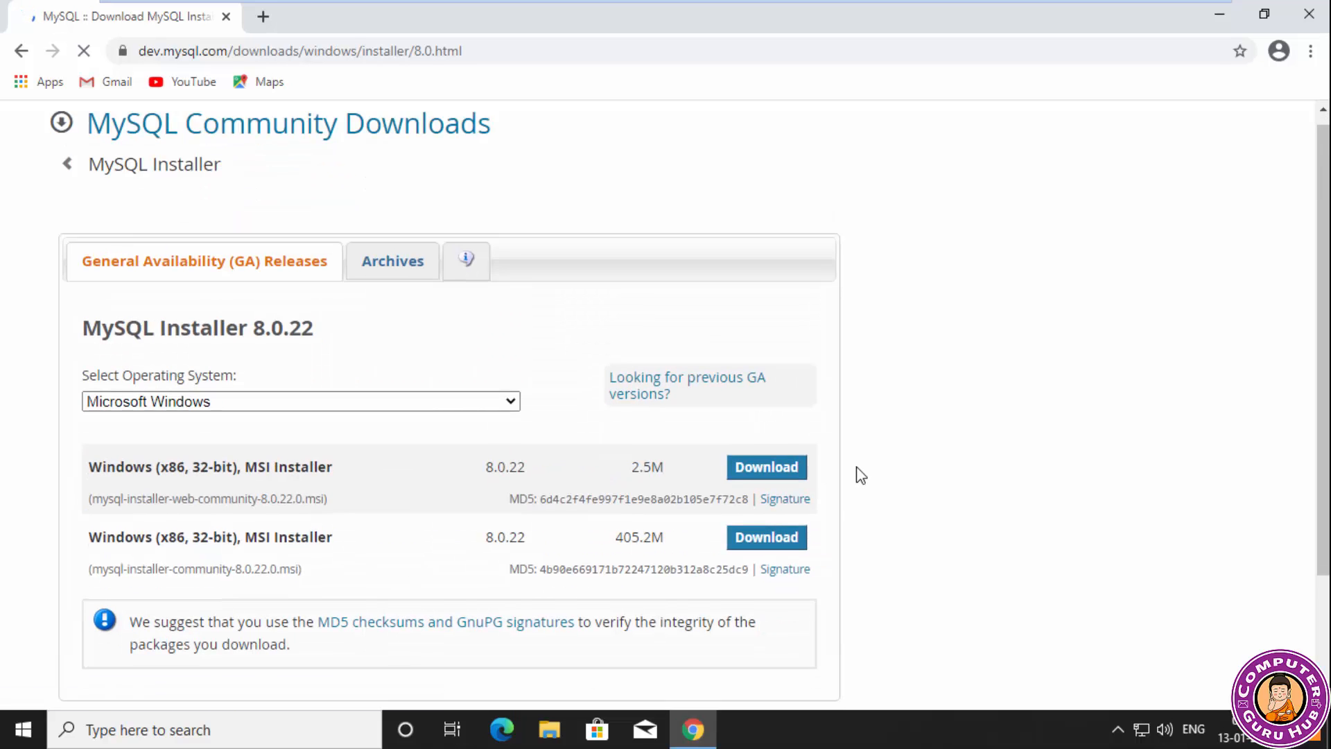
{"action": "scroll", "coordinate": [860, 476], "scroll_direction": "down", "scroll_amount": 2}
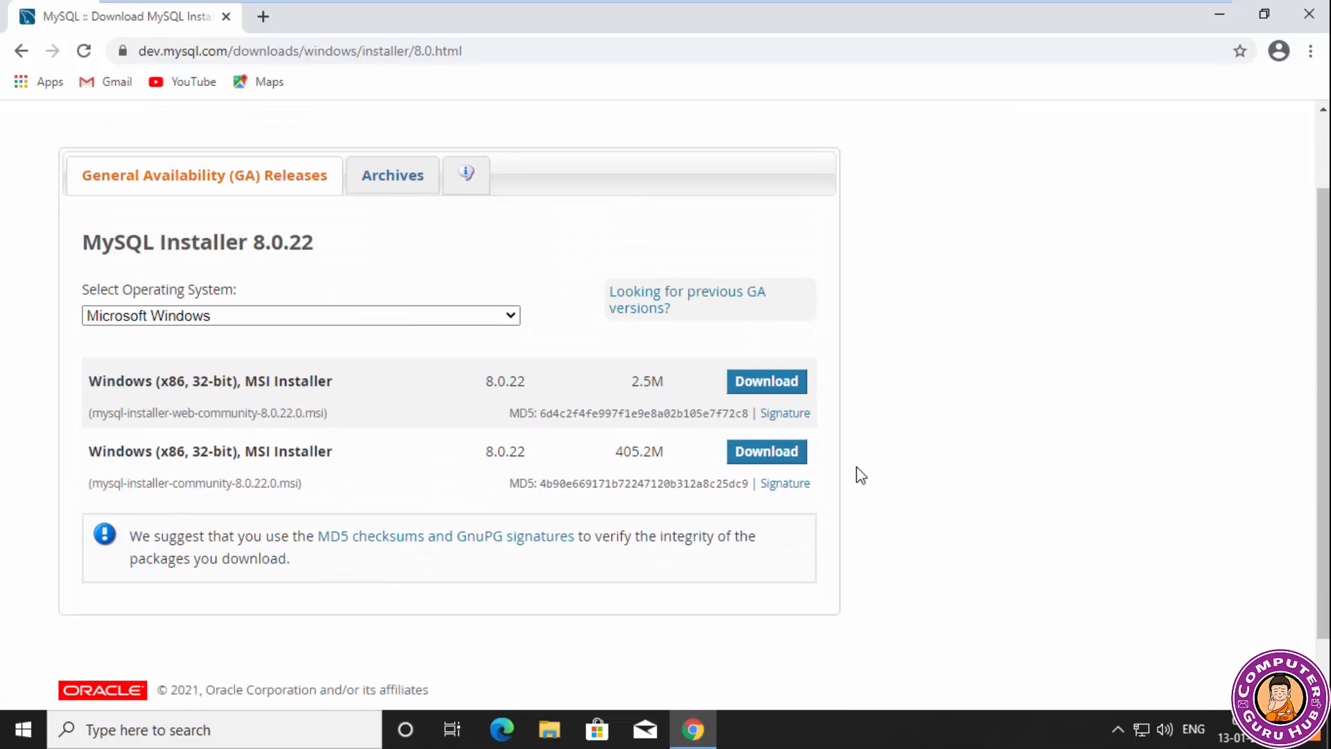
{"action": "scroll", "coordinate": [861, 476], "scroll_direction": "down", "scroll_amount": 1}
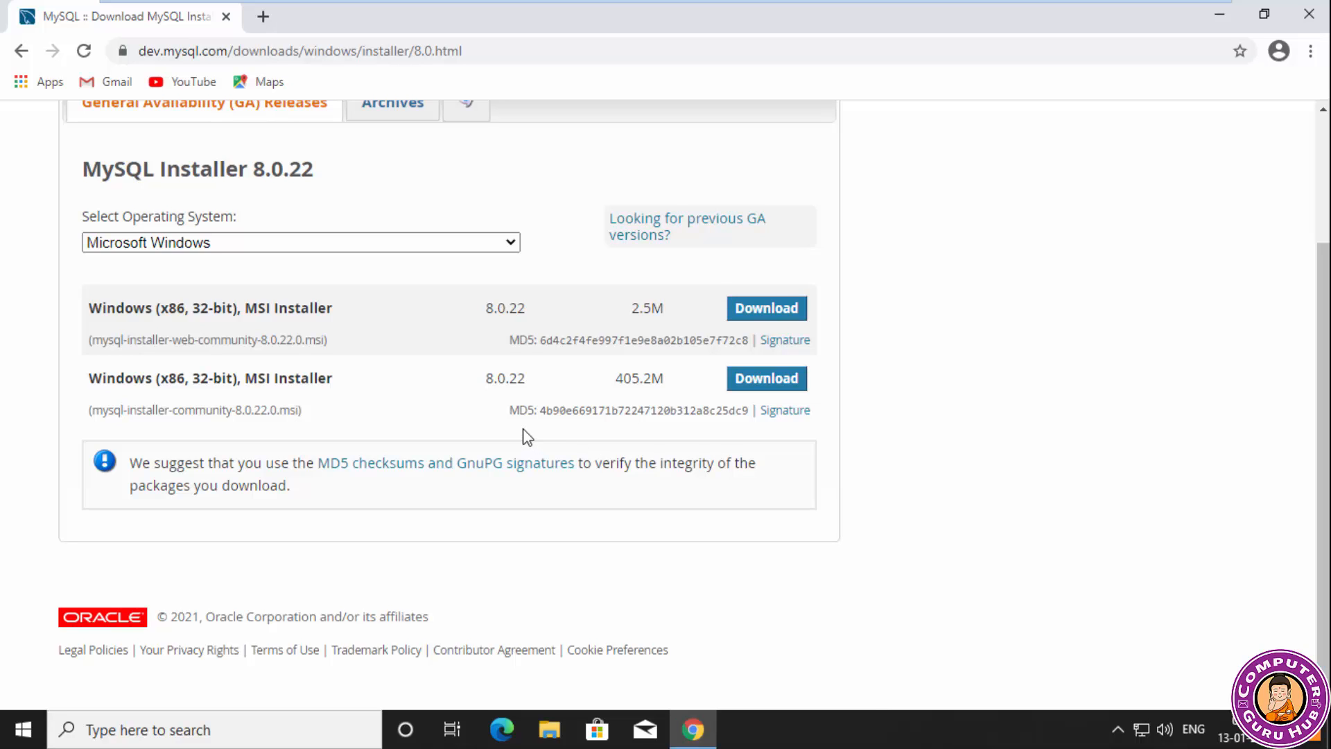
{"action": "scroll", "coordinate": [444, 425], "scroll_direction": "up", "scroll_amount": 1}
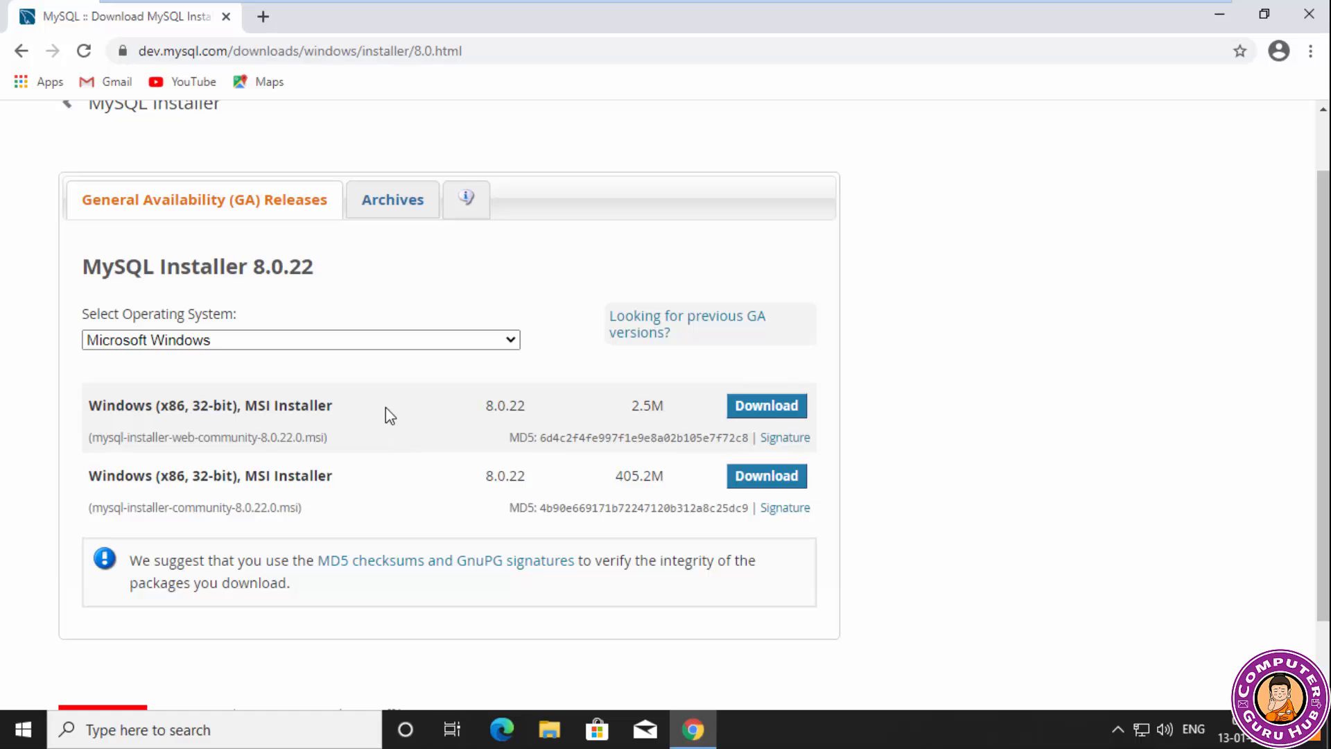
{"action": "scroll", "coordinate": [387, 408], "scroll_direction": "down", "scroll_amount": 1}
{"action": "scroll", "coordinate": [386, 409], "scroll_direction": "up", "scroll_amount": 1}
{"action": "left_click", "coordinate": [21, 51]}
Download the Windows (x86, 64-bit) MSI Installer of MySQL Workbench 8.0.22 without logging in or signing up.
{"action": "scroll", "coordinate": [616, 454], "scroll_direction": "down", "scroll_amount": 3}
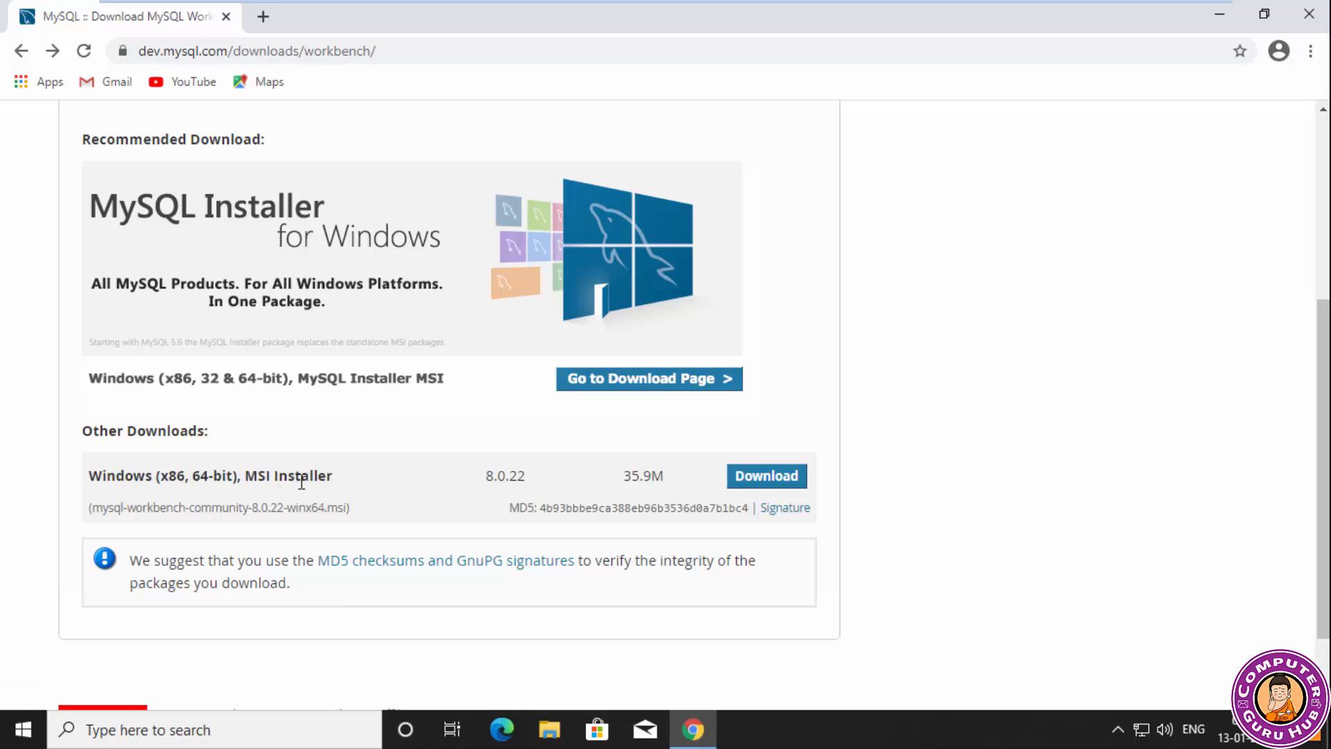
{"action": "scroll", "coordinate": [326, 476], "scroll_direction": "down", "scroll_amount": 2}
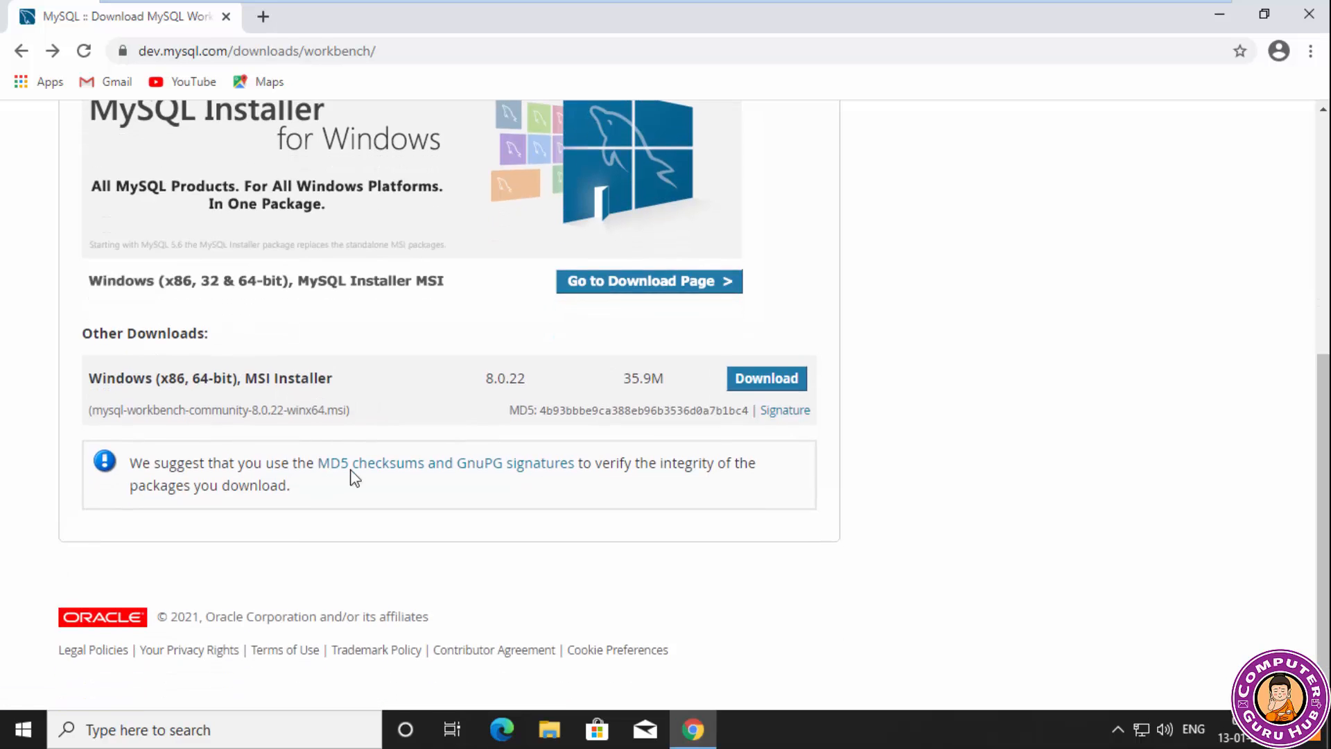
{"action": "left_click", "coordinate": [765, 381]}
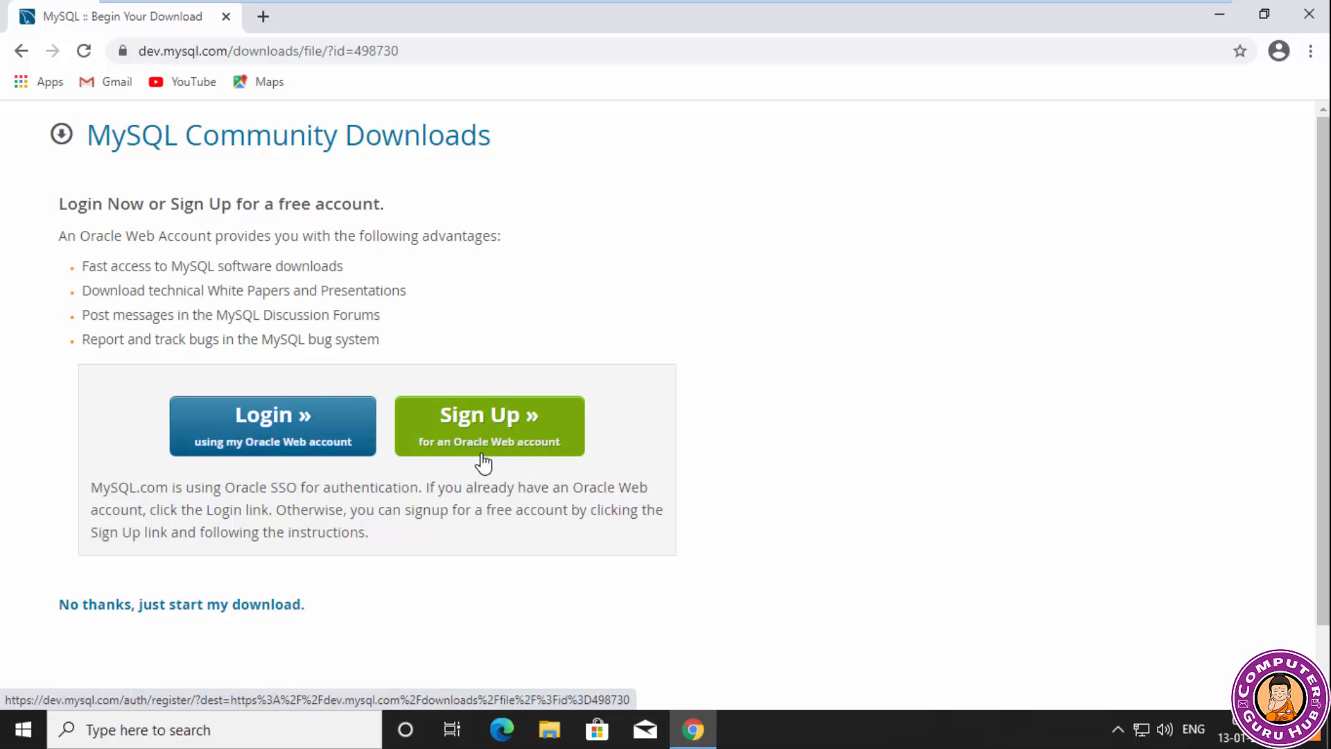
{"action": "scroll", "coordinate": [277, 595], "scroll_direction": "down", "scroll_amount": 2}
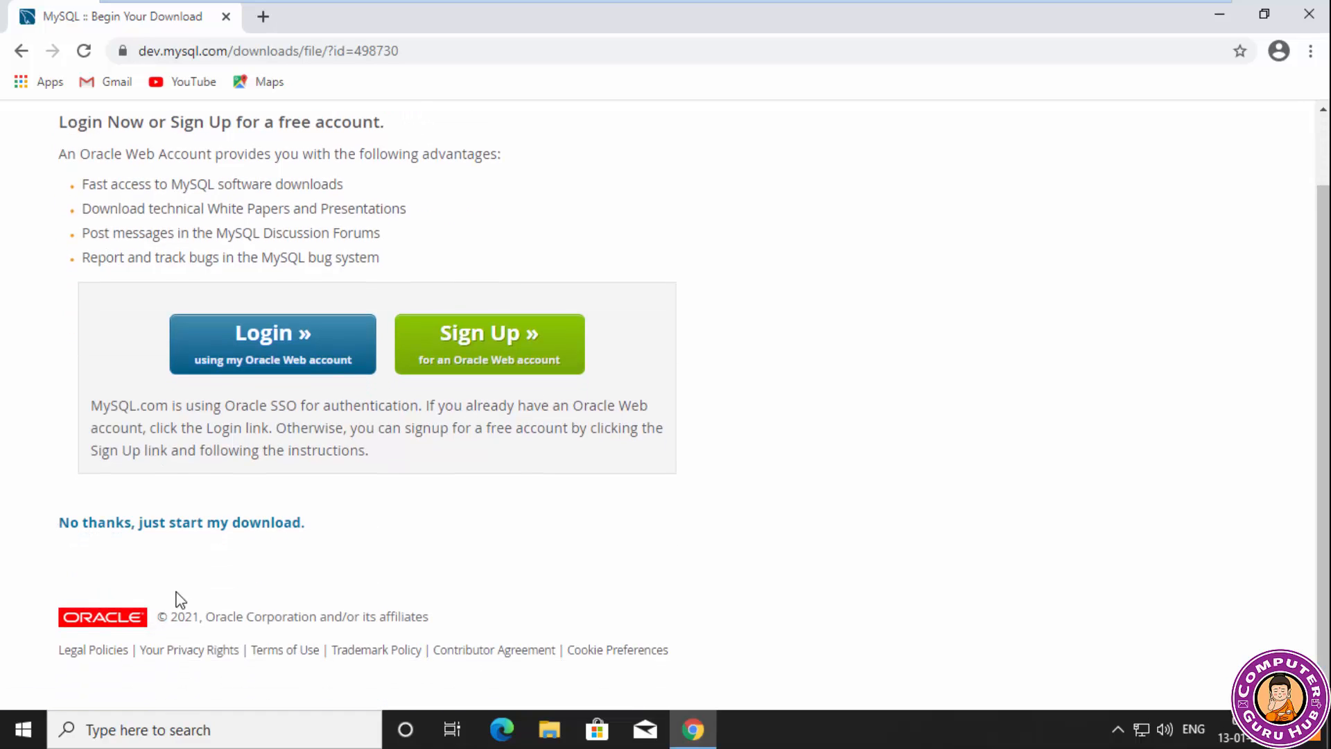
{"action": "left_click", "coordinate": [164, 527]}
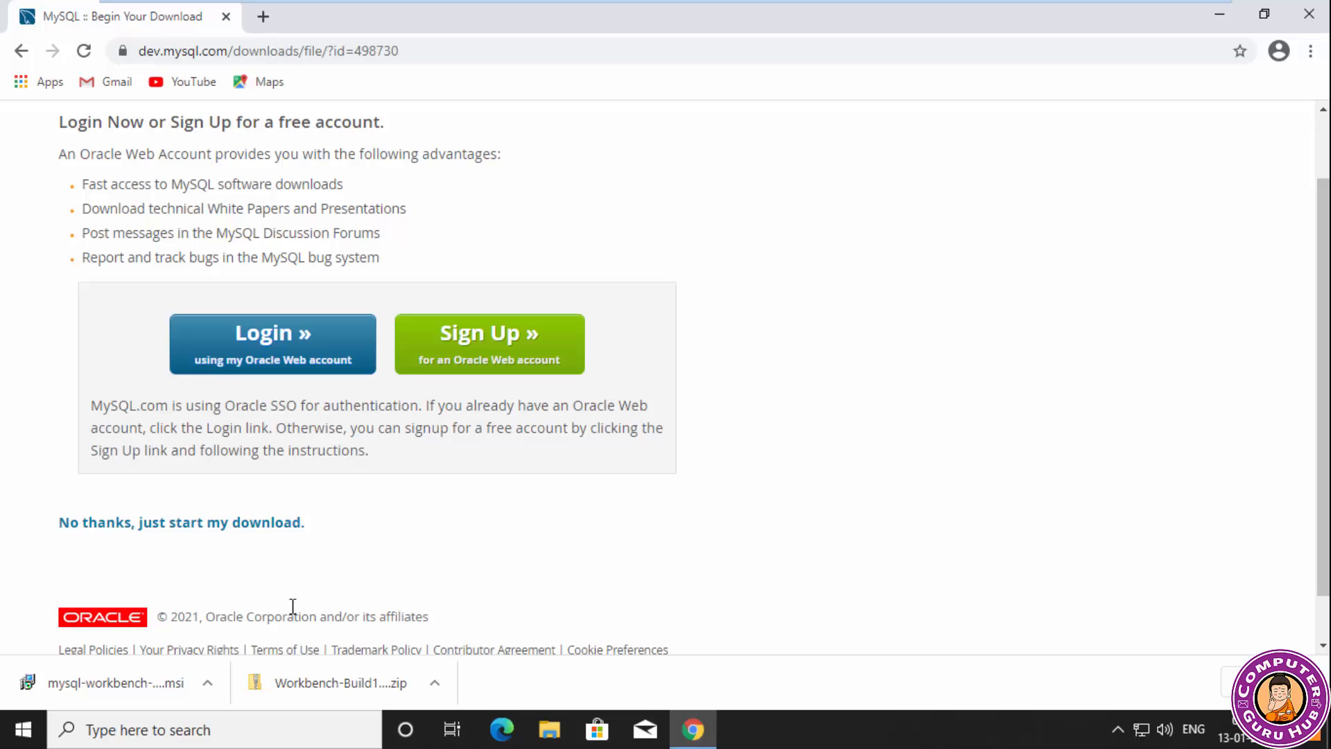
Run the downloaded MySQL Workbench MSI and acknowledge the Visual C++ 2019 Redistributable requirement.
{"action": "left_click", "coordinate": [124, 683]}
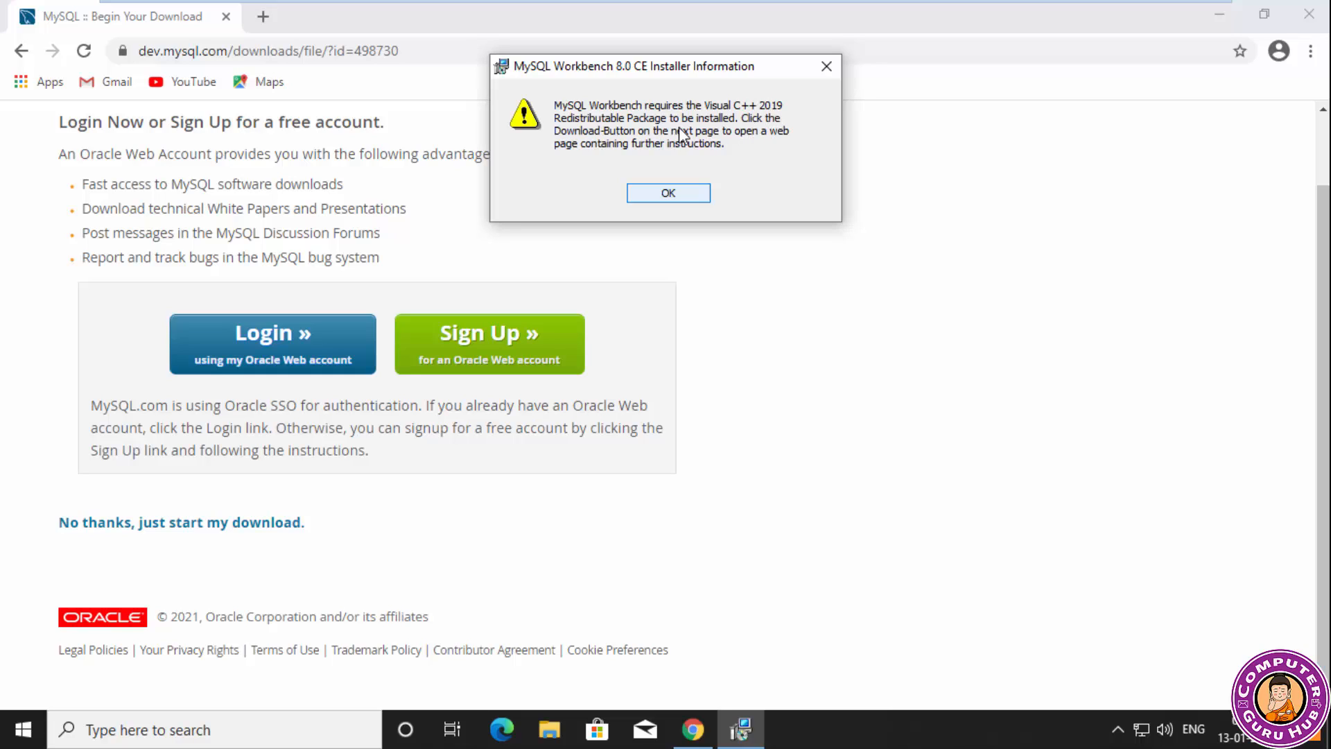
{"action": "left_click_drag", "start_coordinate": [687, 77], "coordinate": [687, 116]}
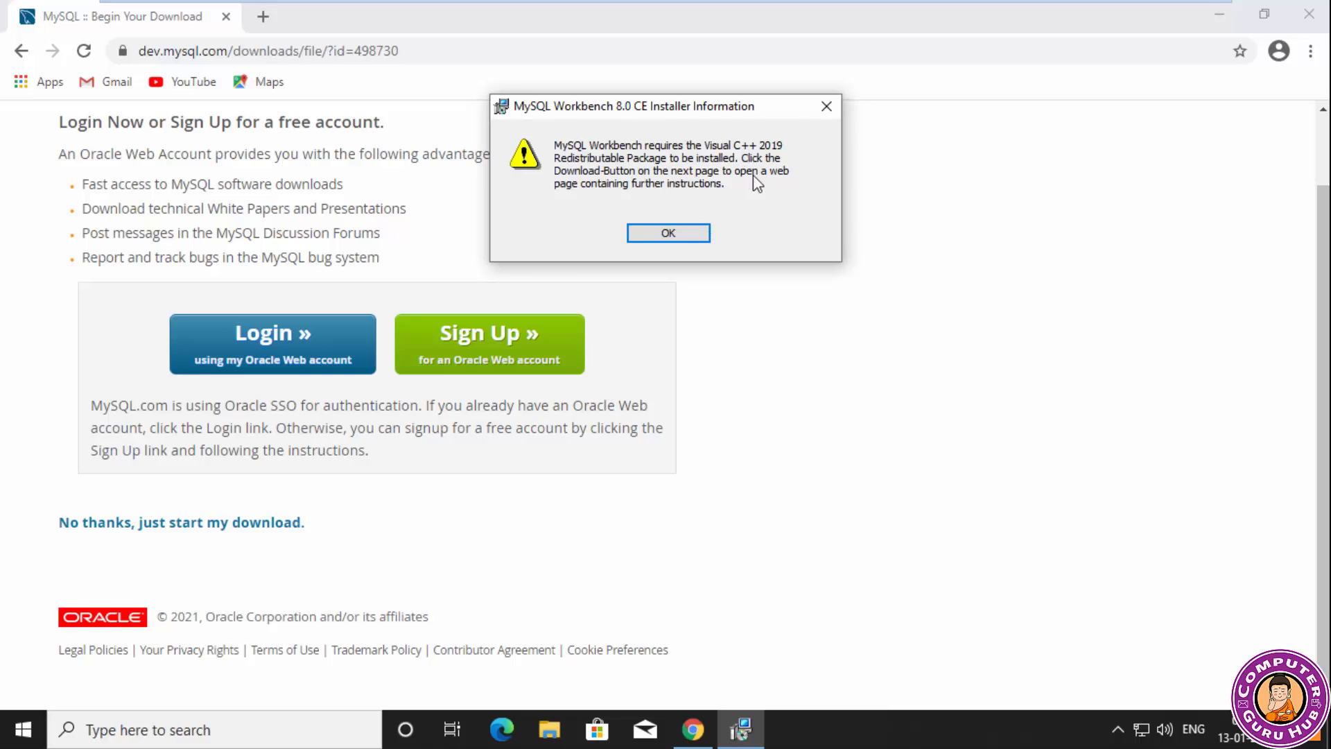
{"action": "left_click", "coordinate": [697, 235]}
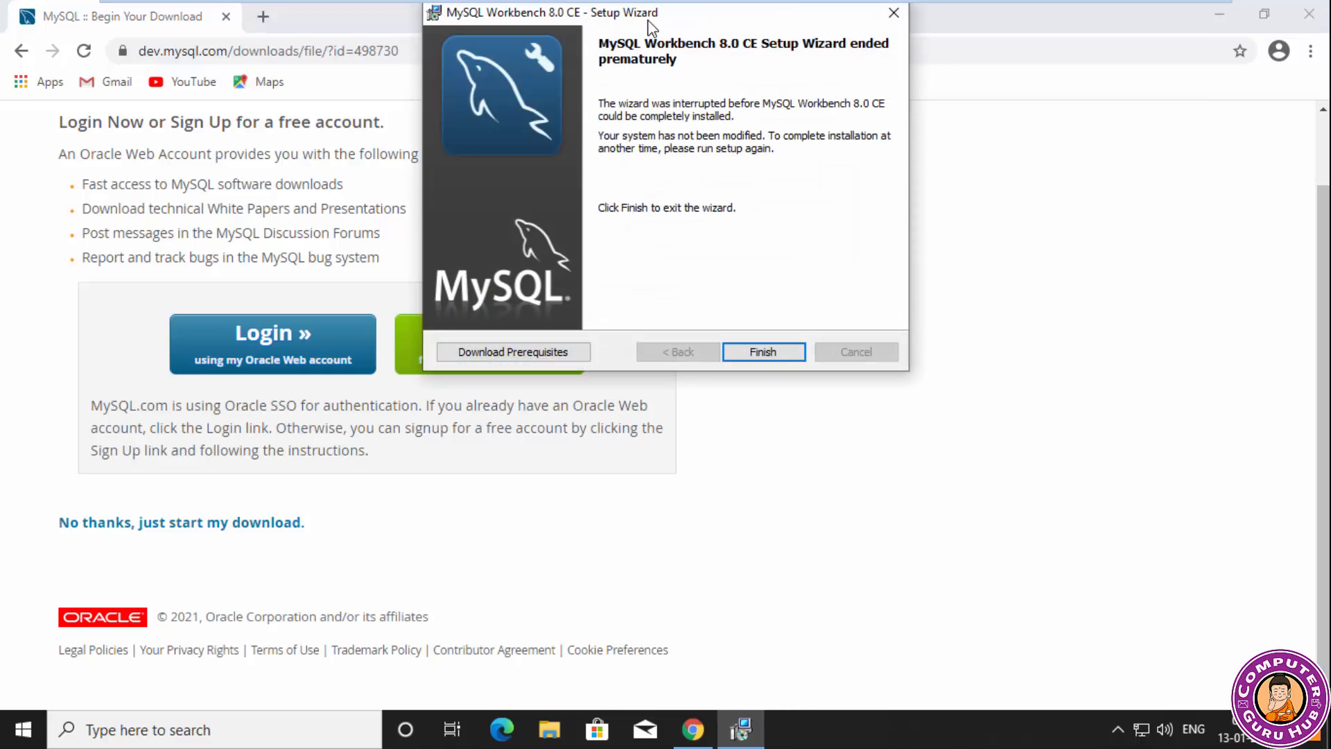
Open the prerequisites page from the MySQL Workbench setup wizard and look through the downloads it offers.
{"action": "left_click_drag", "start_coordinate": [648, 19], "coordinate": [647, 70]}
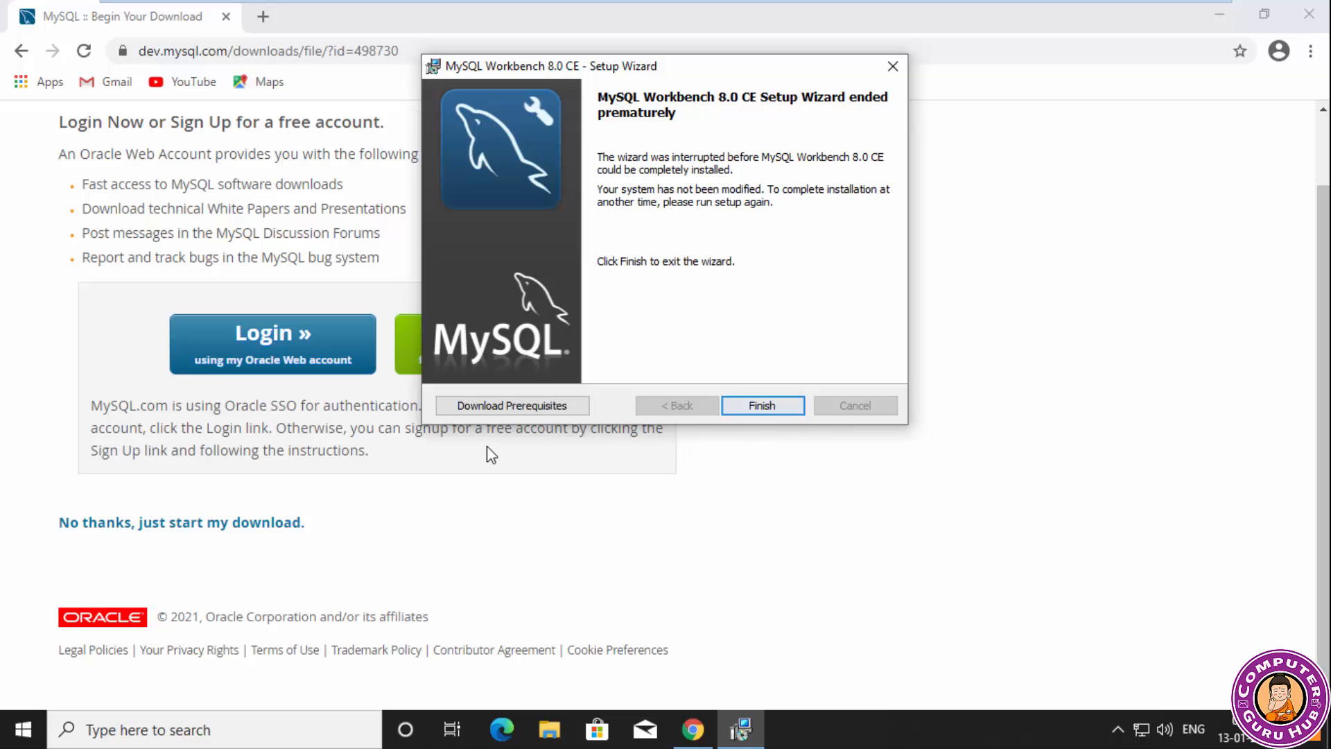
{"action": "left_click", "coordinate": [525, 410]}
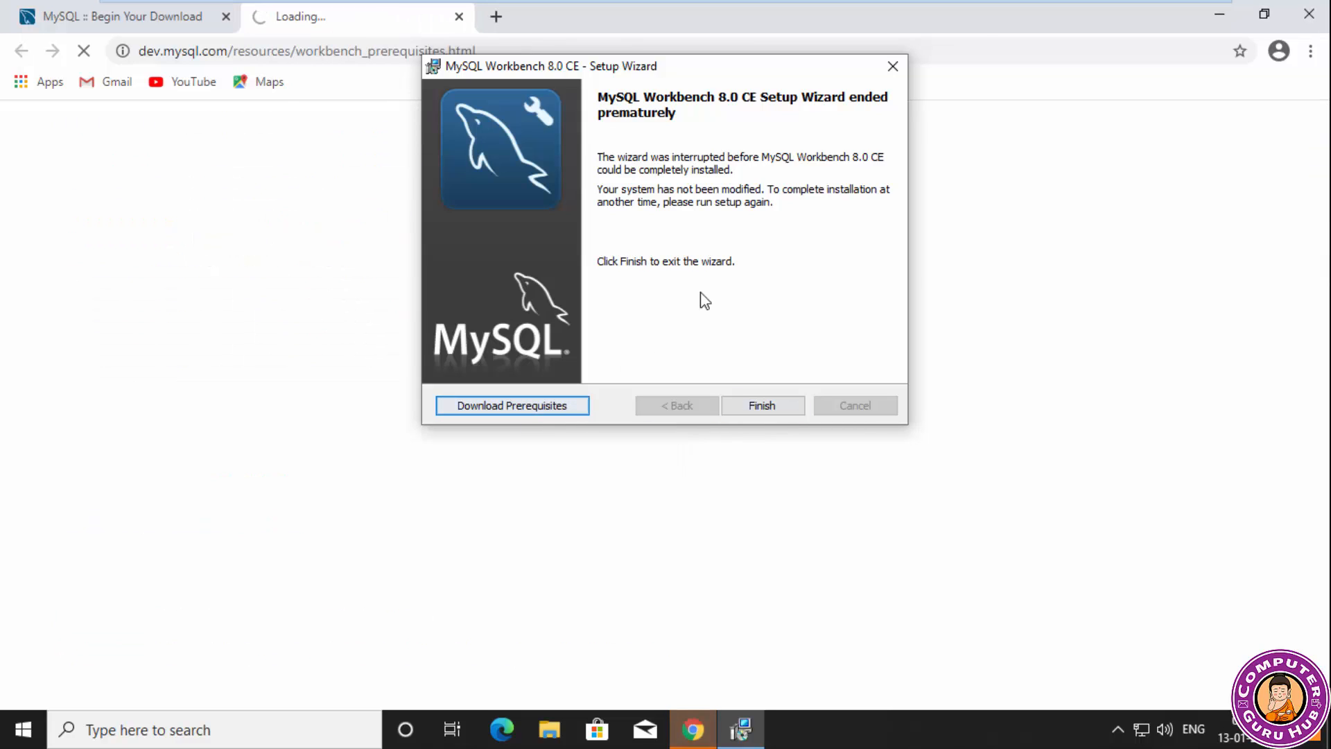
{"action": "scroll", "coordinate": [323, 480], "scroll_direction": "down", "scroll_amount": 4}
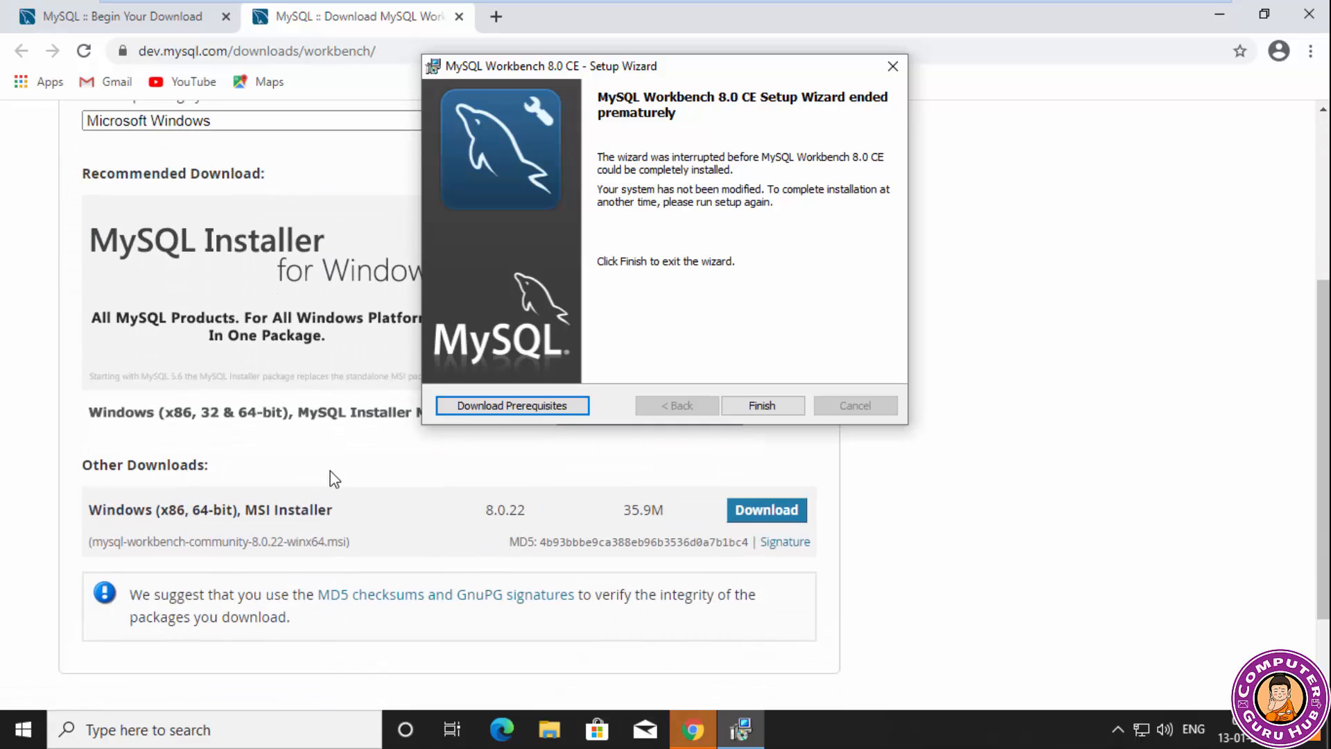
{"action": "scroll", "coordinate": [330, 474], "scroll_direction": "up", "scroll_amount": 3}
{"action": "scroll", "coordinate": [339, 479], "scroll_direction": "down", "scroll_amount": 4}
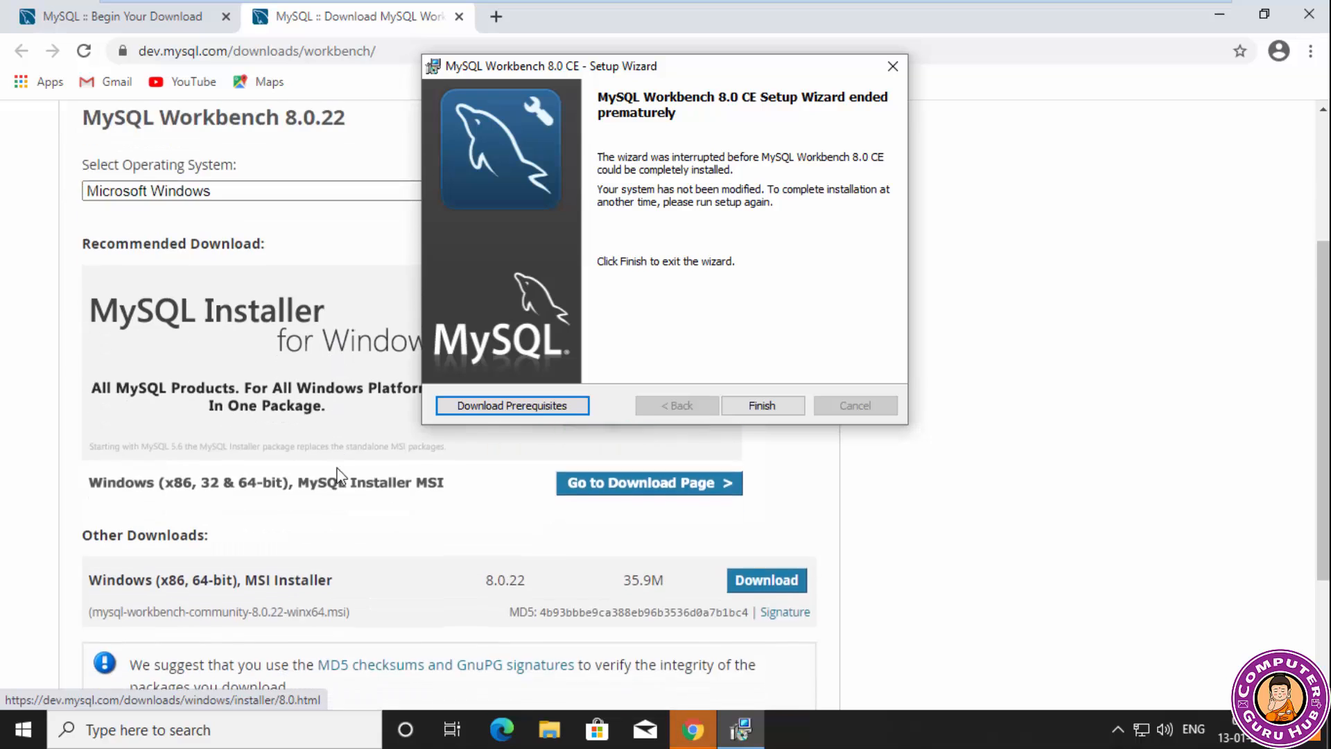
{"action": "scroll", "coordinate": [344, 477], "scroll_direction": "up", "scroll_amount": 1}
{"action": "scroll", "coordinate": [347, 478], "scroll_direction": "up", "scroll_amount": 1}
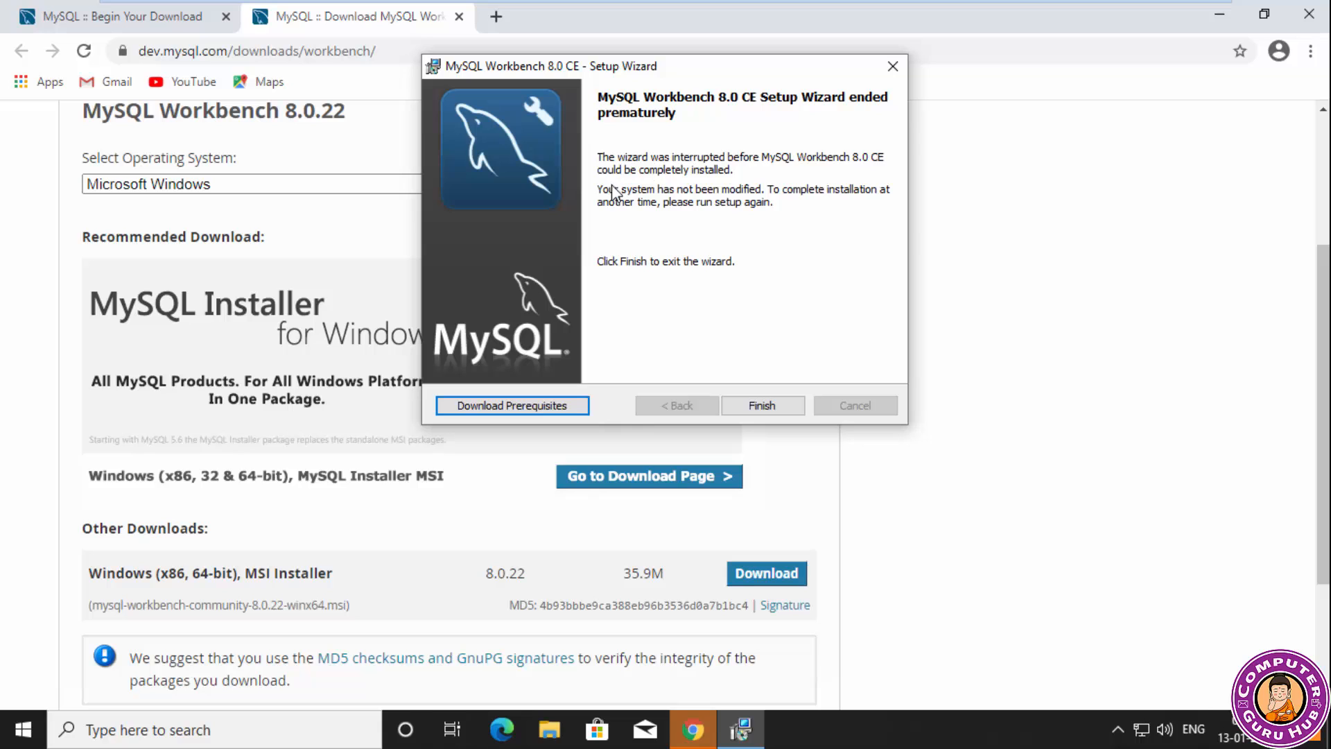
Exit the setup wizard and open the download page for the Windows (x86, 64-bit) MSI Installer.
{"action": "left_click", "coordinate": [762, 408]}
{"action": "scroll", "coordinate": [766, 418], "scroll_direction": "down", "scroll_amount": 3}
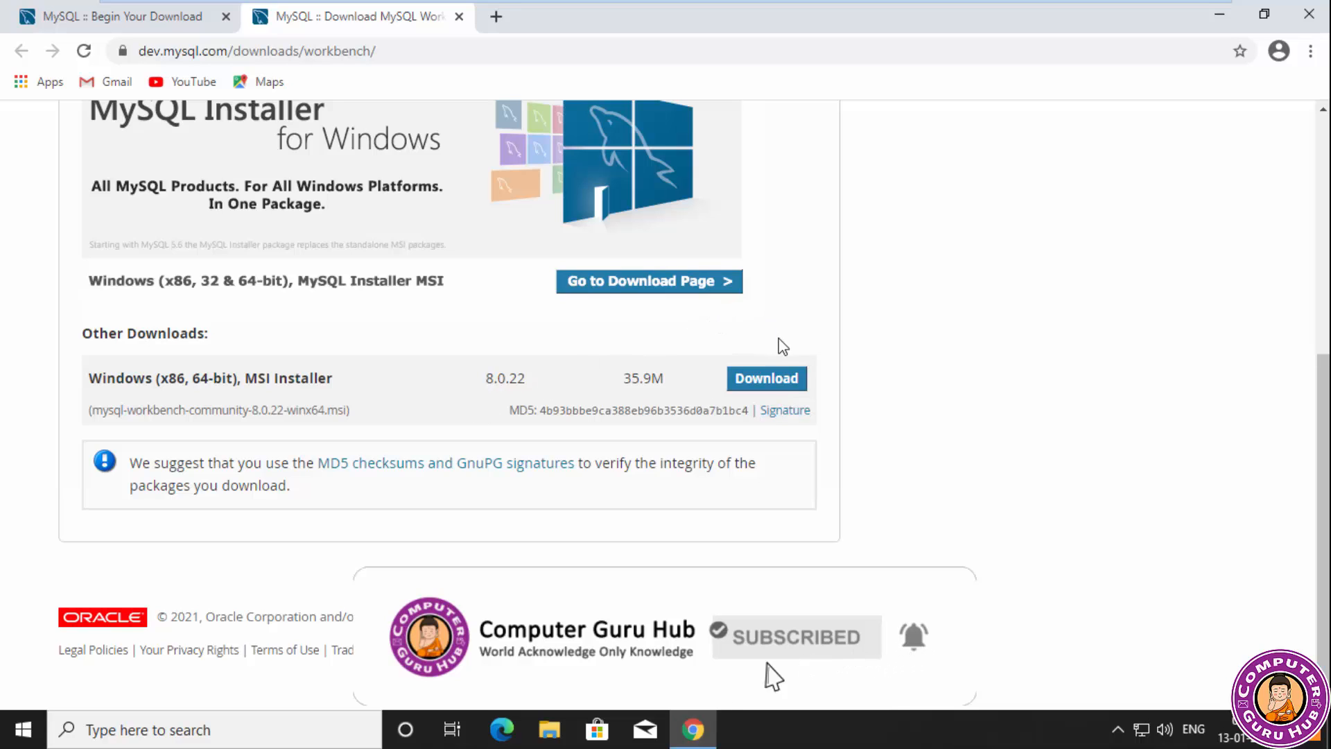
{"action": "left_click", "coordinate": [776, 391]}
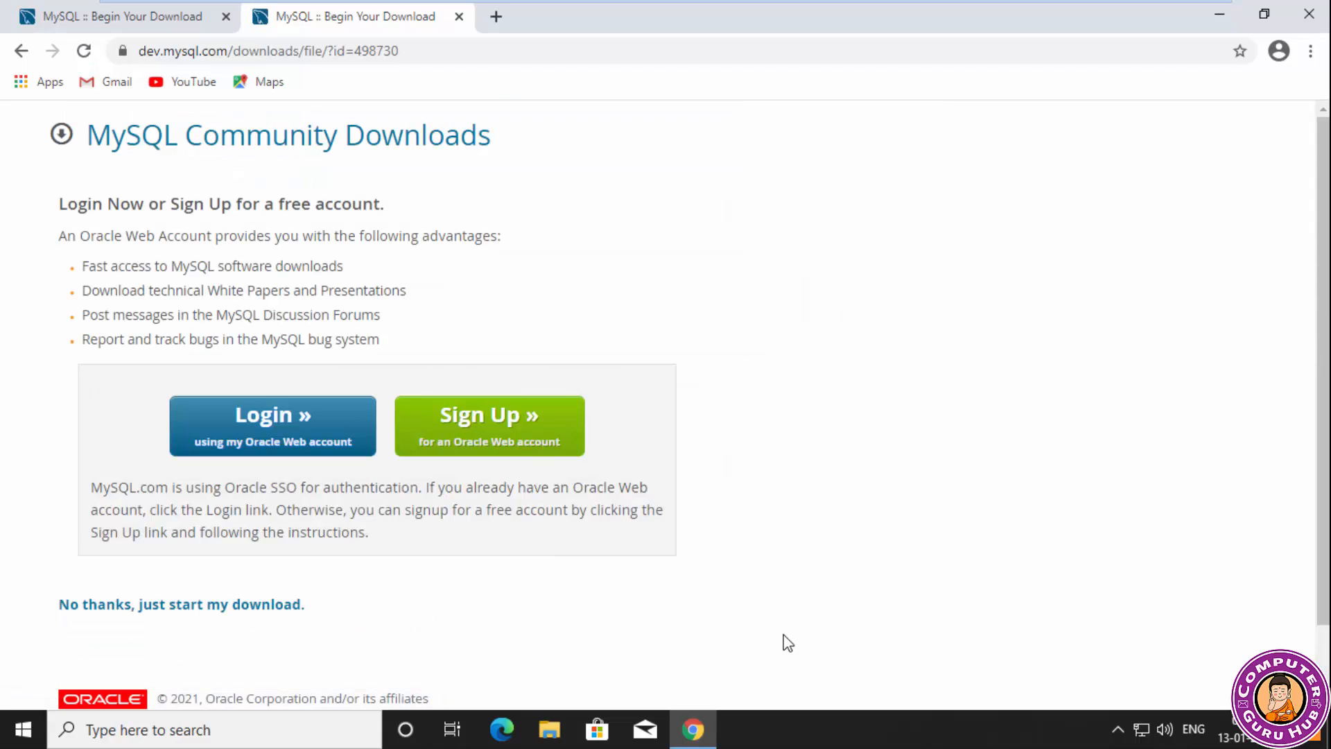
Run mysql-workbench-community-8.0.22-winx64.msi from the browser's downloads list and read its prerequisite message.
{"action": "key", "text": "ctrl+j"}
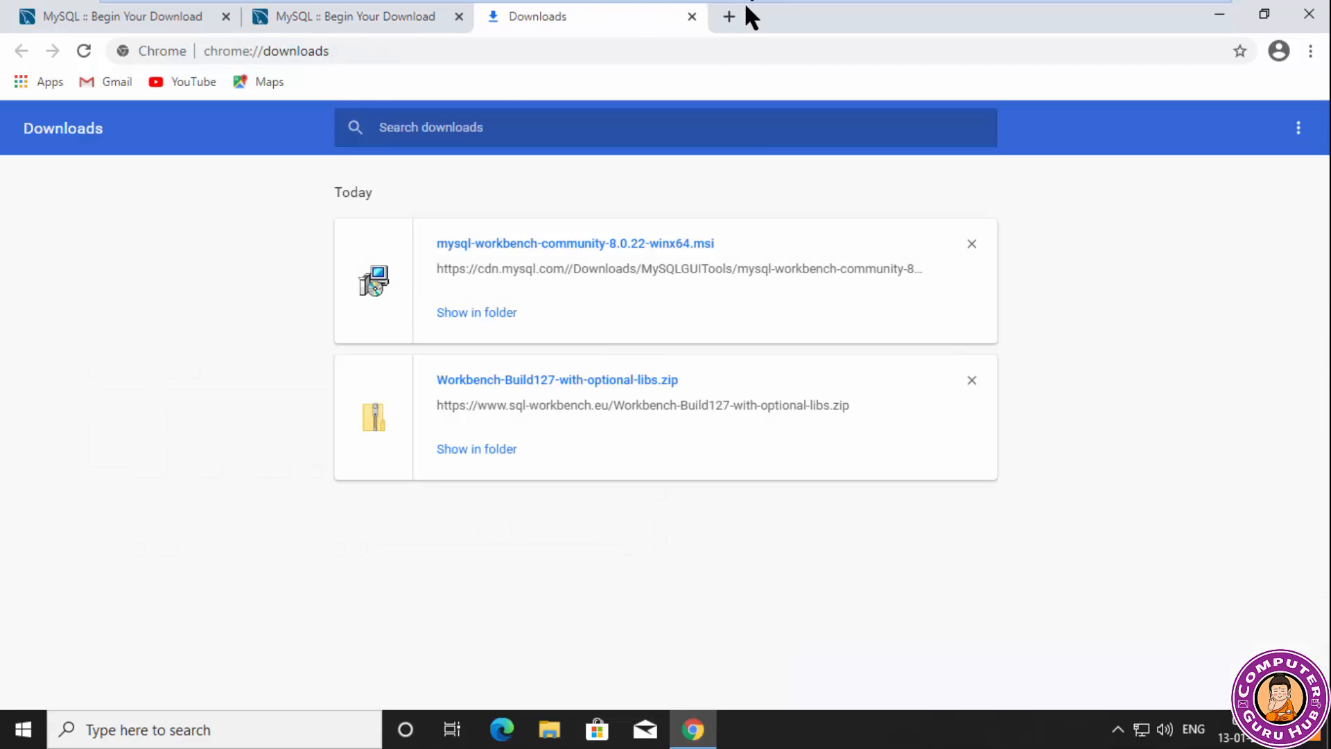
{"action": "left_click", "coordinate": [537, 248]}
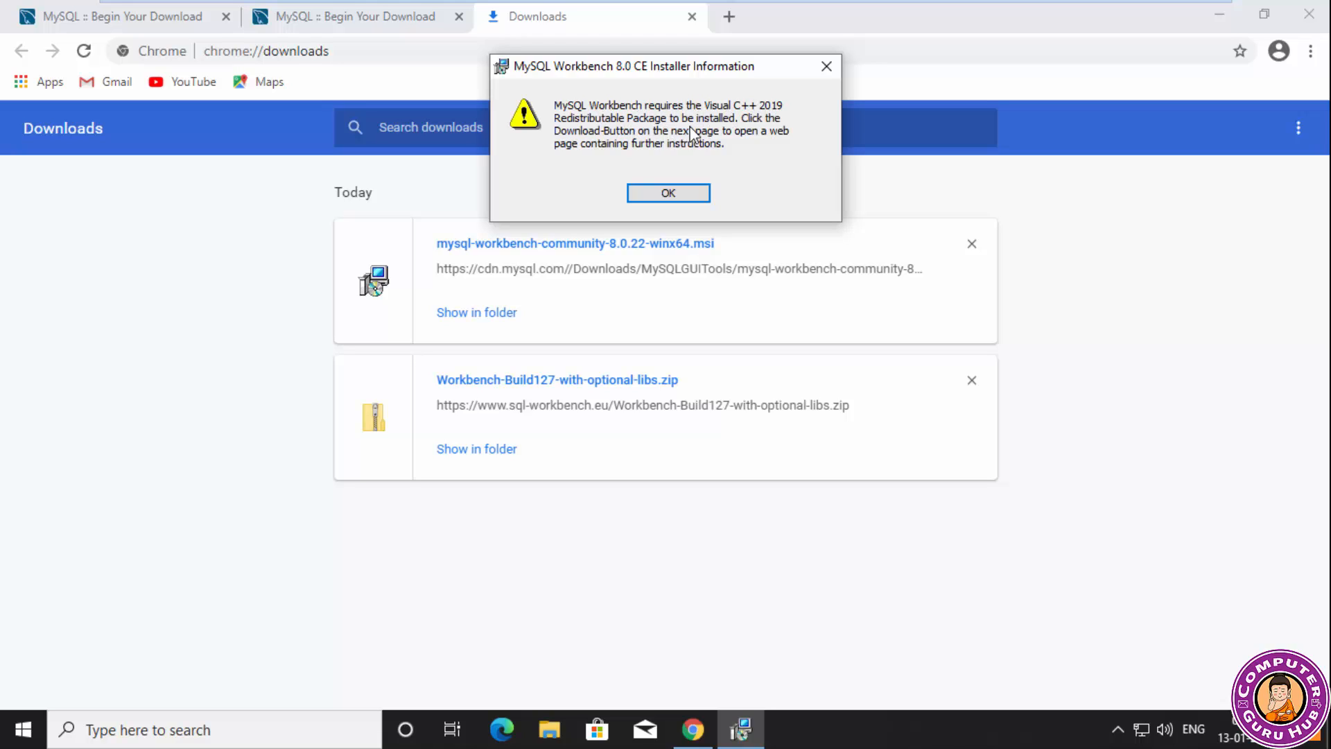
{"action": "left_click_drag", "start_coordinate": [688, 69], "coordinate": [687, 119]}
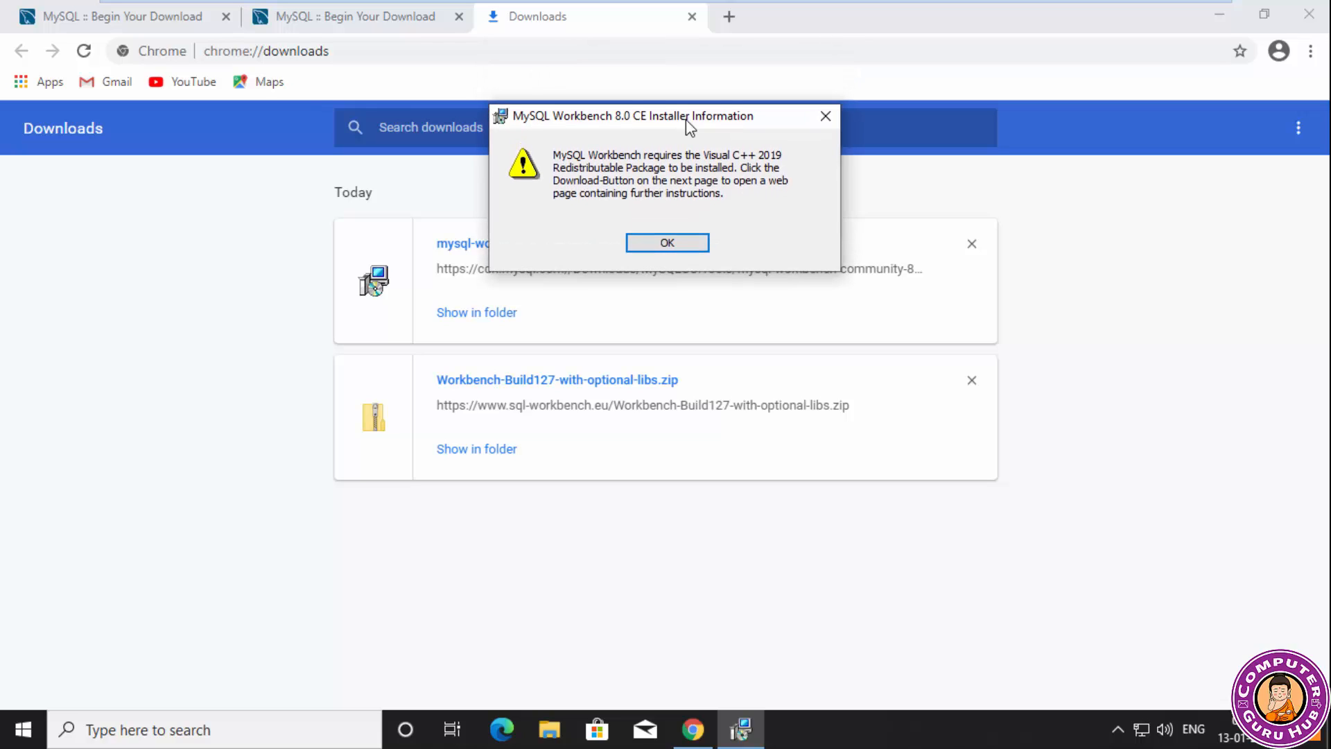
Search Google for "visual c++ 2019" in a new browser tab.
{"action": "left_click", "coordinate": [729, 16]}
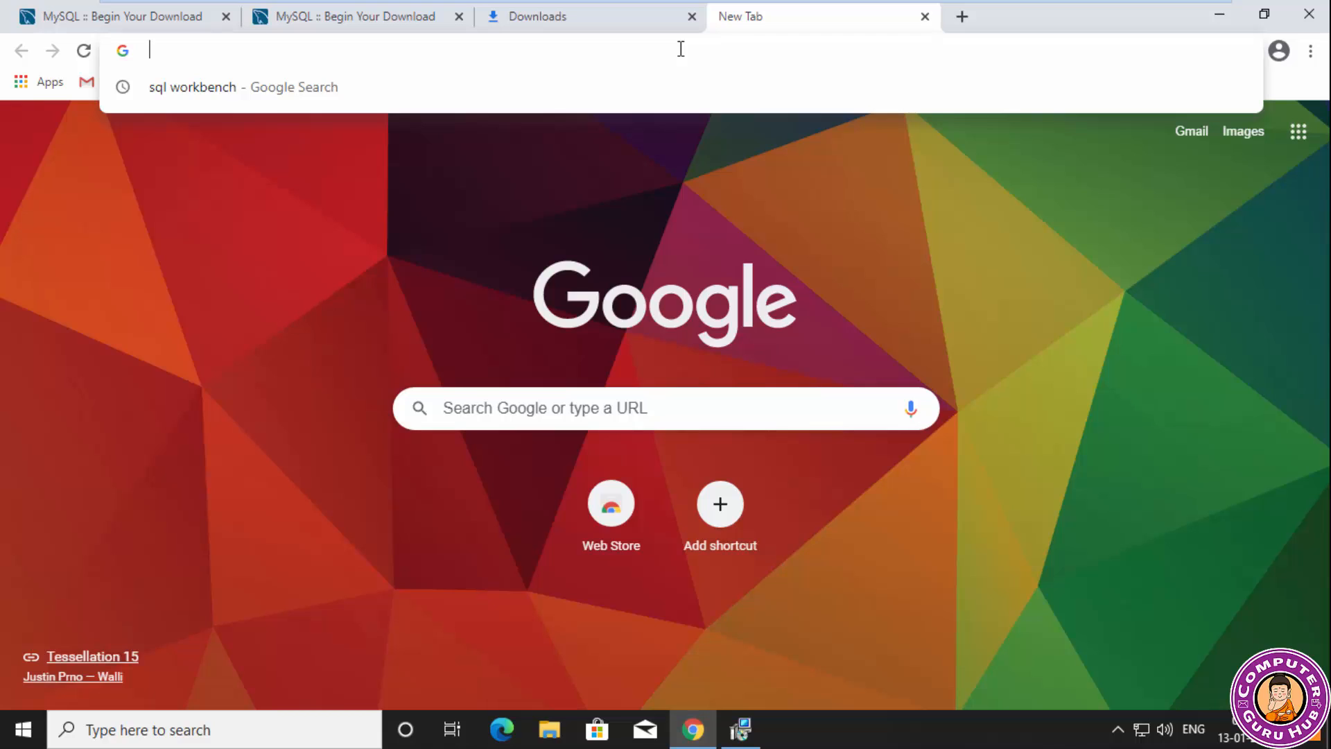
{"action": "type", "text": "visu"}
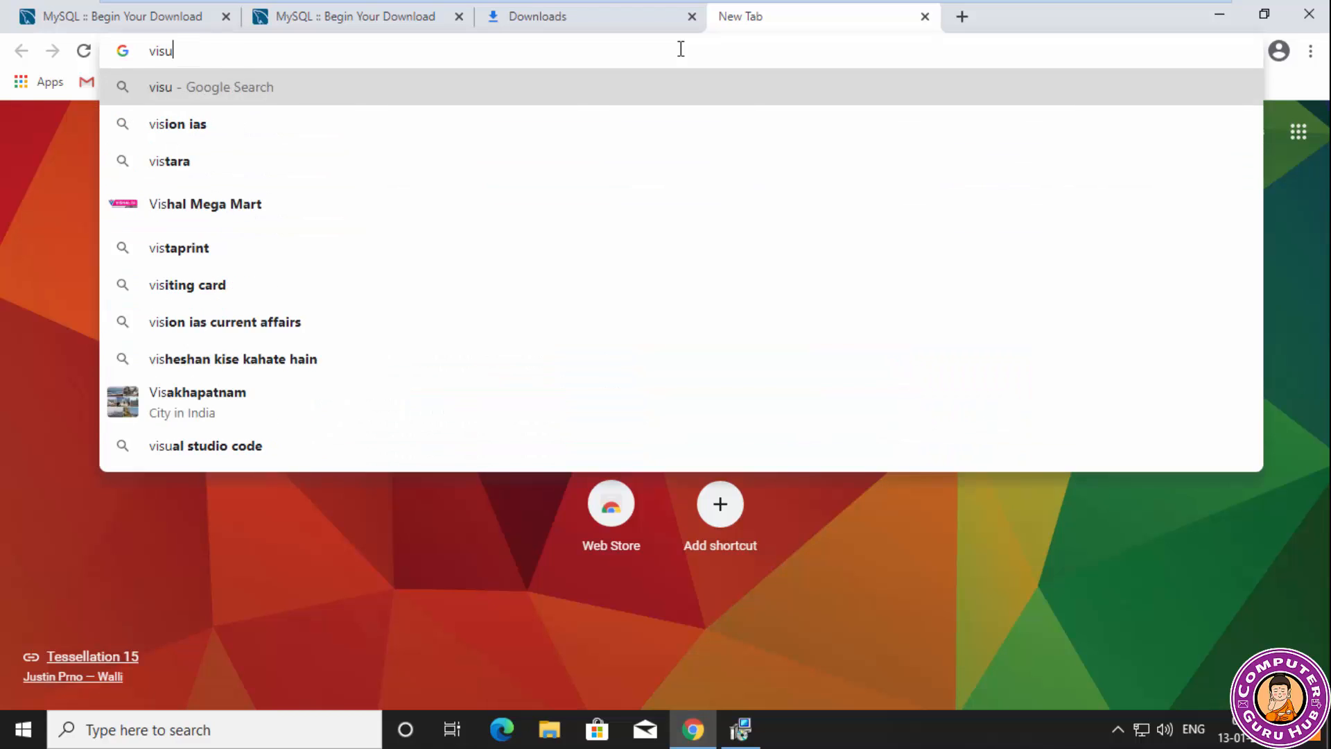
{"action": "type", "text": "al c++"}
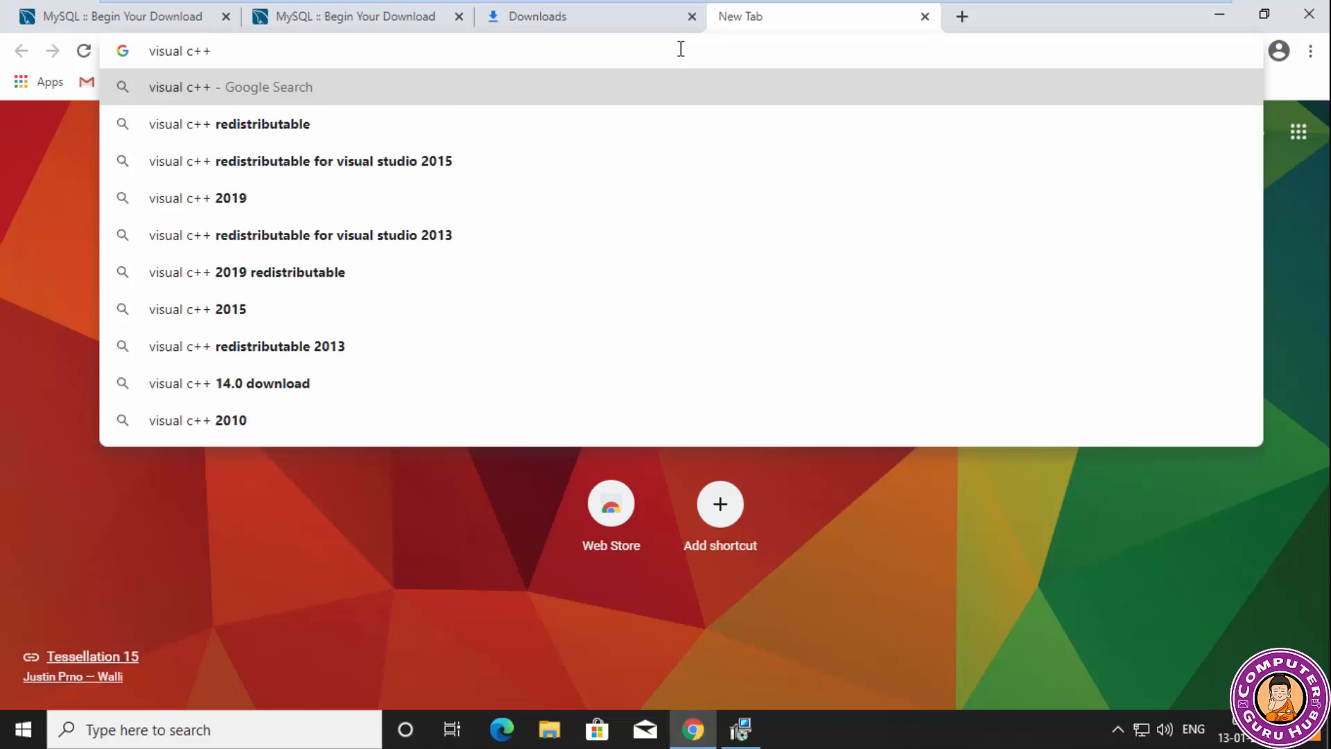
{"action": "key", "text": "Down"}
{"action": "key", "text": "Down"}
{"action": "key", "text": "Down"}
{"action": "key", "text": "Return"}
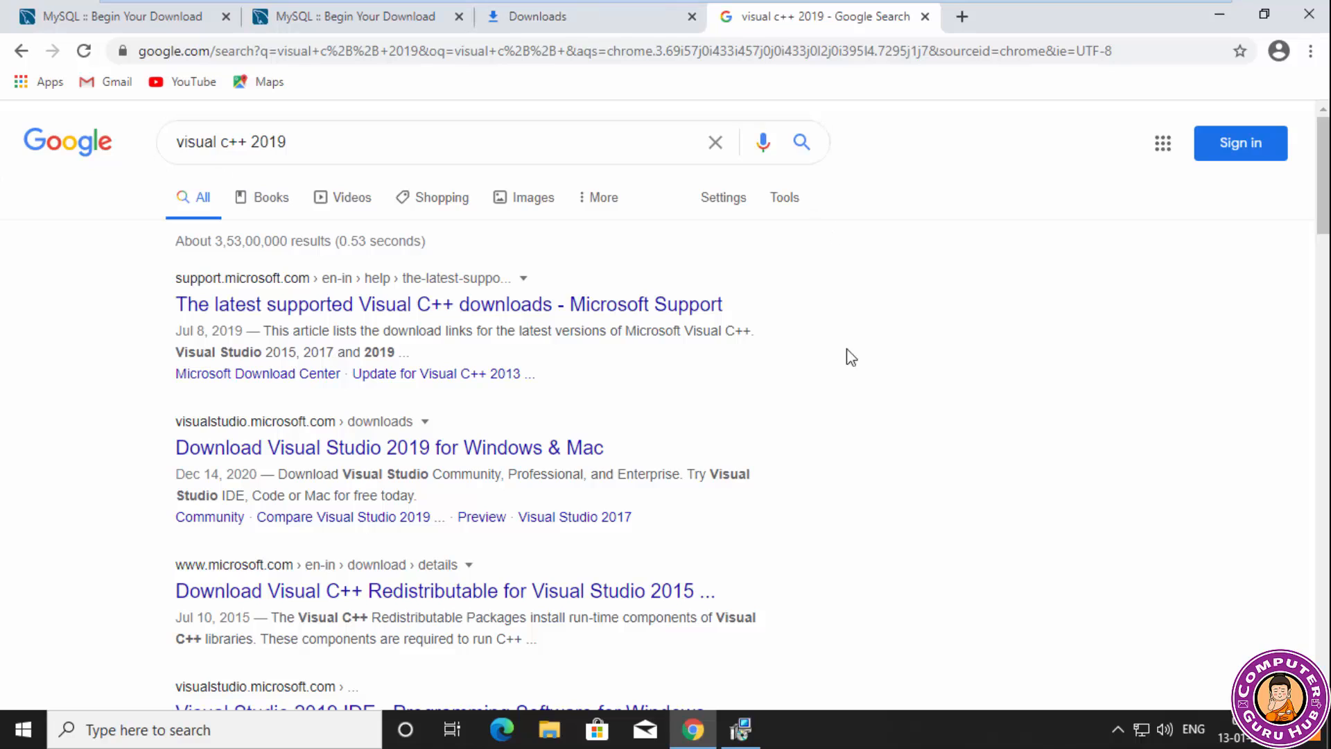
Recheck the installer's prerequisite message, look over the Visual Studio 2019 downloads page, and return to the search results.
{"action": "left_click", "coordinate": [755, 725]}
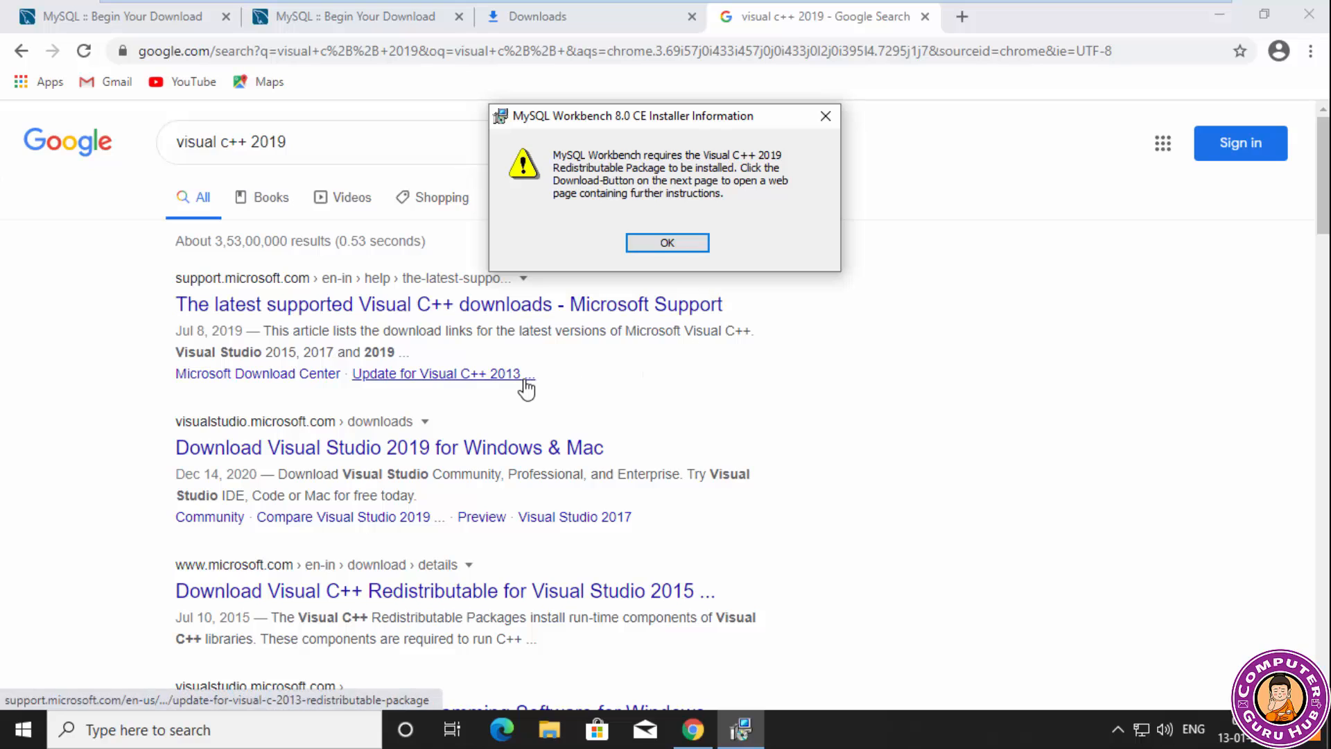
{"action": "left_click", "coordinate": [535, 464]}
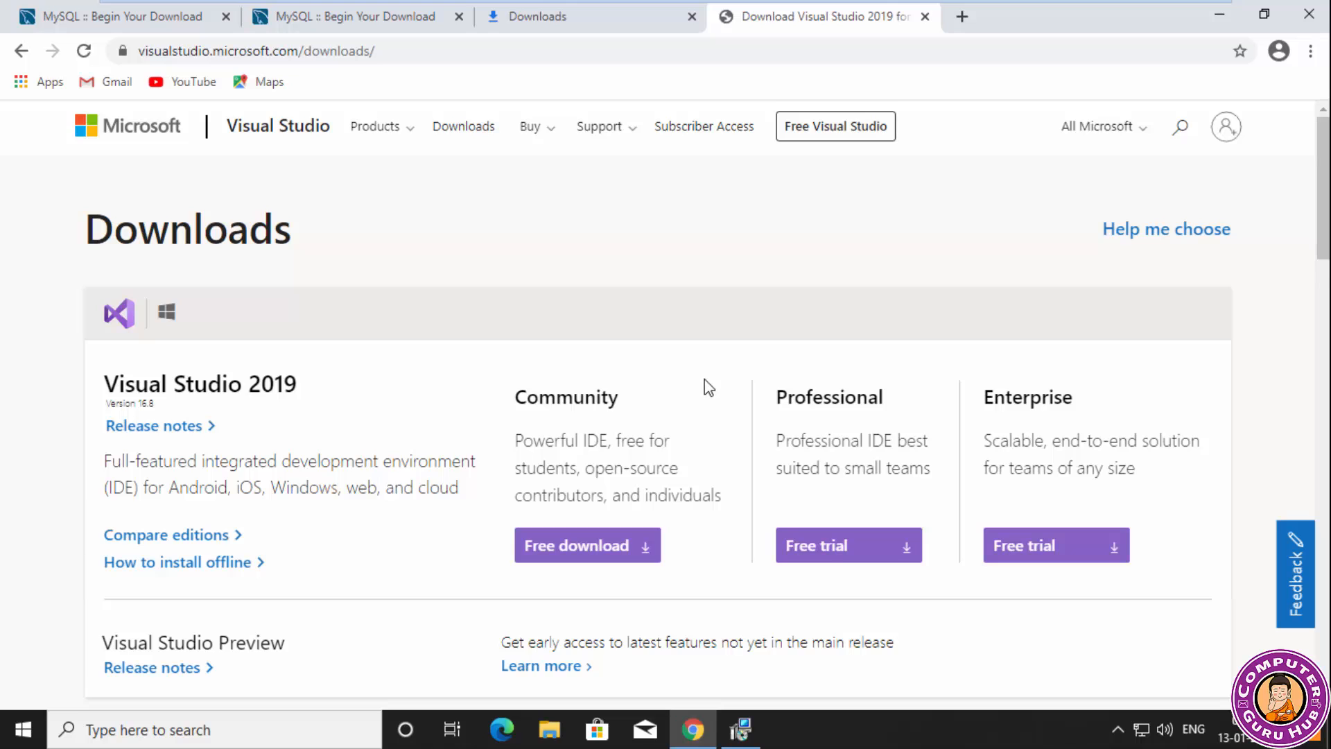
{"action": "scroll", "coordinate": [707, 387], "scroll_direction": "down", "scroll_amount": 1}
{"action": "scroll", "coordinate": [370, 381], "scroll_direction": "down", "scroll_amount": 1}
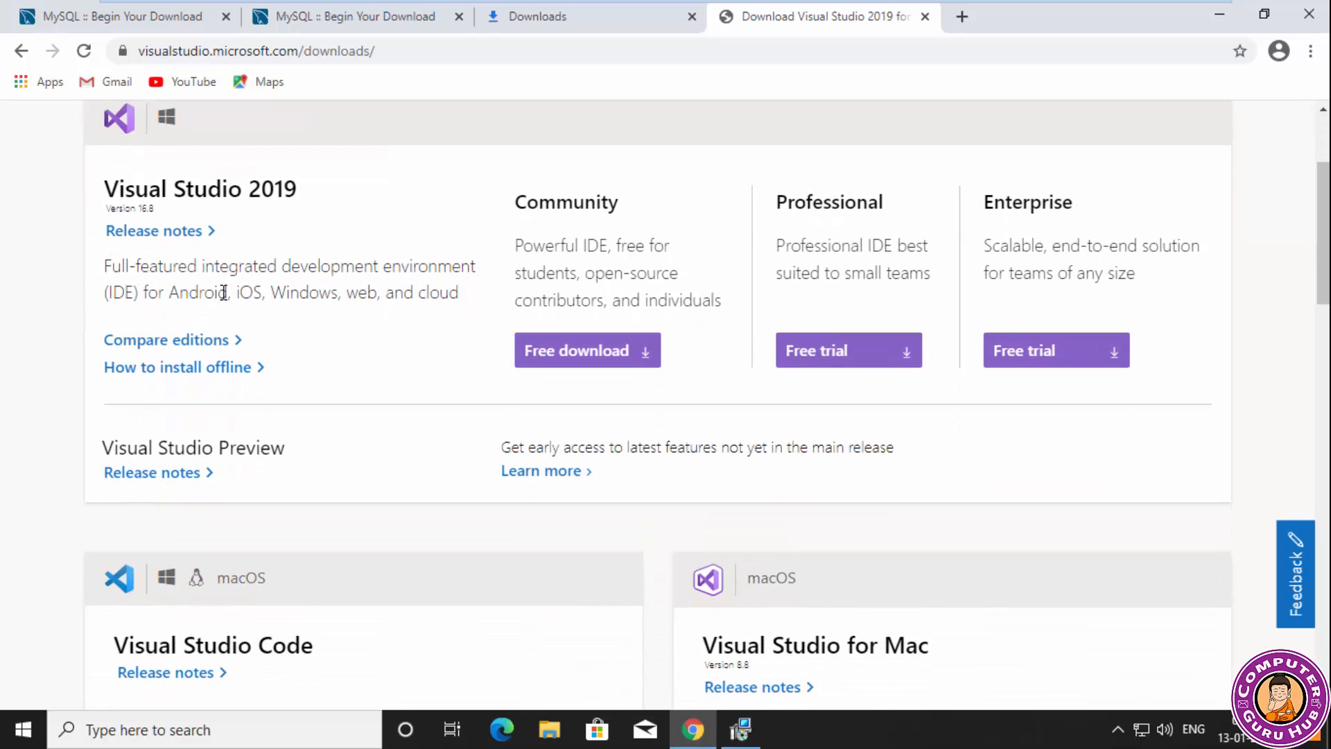
{"action": "scroll", "coordinate": [223, 292], "scroll_direction": "down", "scroll_amount": 1}
{"action": "scroll", "coordinate": [161, 208], "scroll_direction": "up", "scroll_amount": 1}
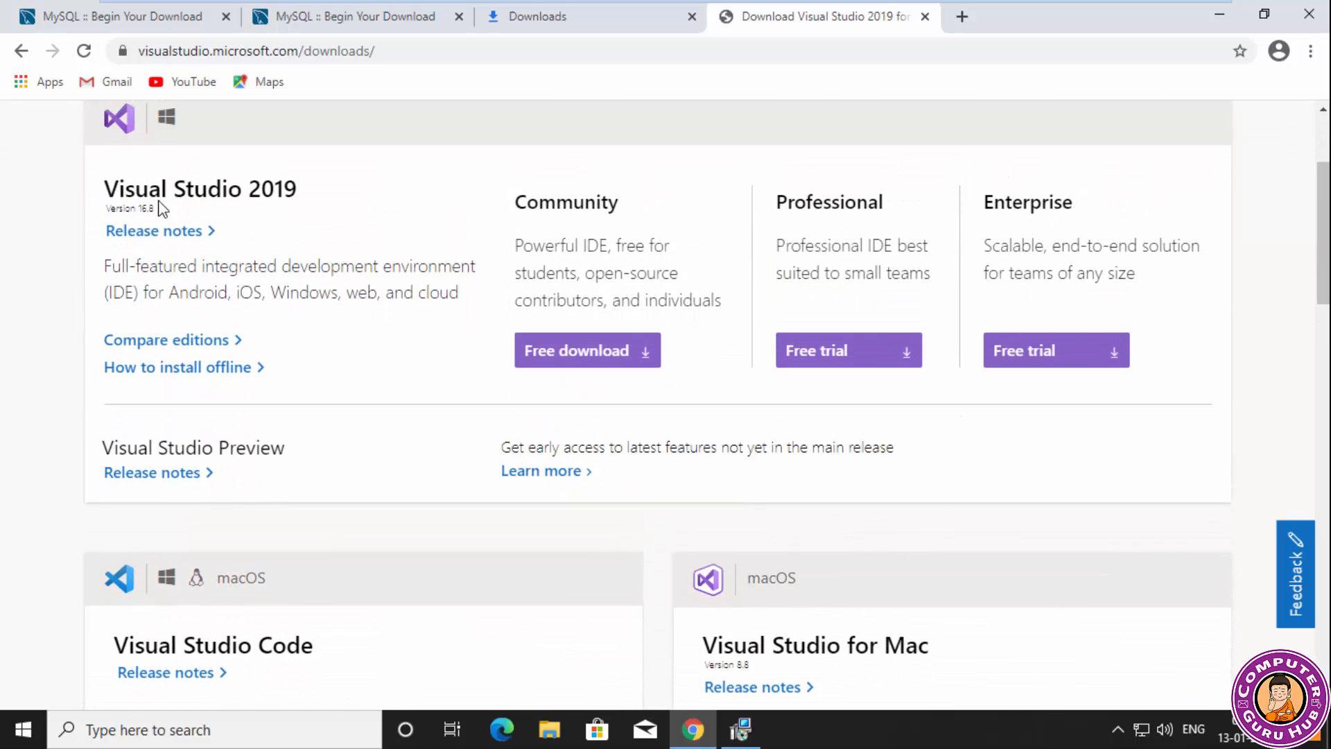
{"action": "left_click", "coordinate": [21, 51]}
Download vc_redist.x64.exe from Microsoft Support's article on the latest supported Visual C++ downloads.
{"action": "left_click", "coordinate": [336, 308]}
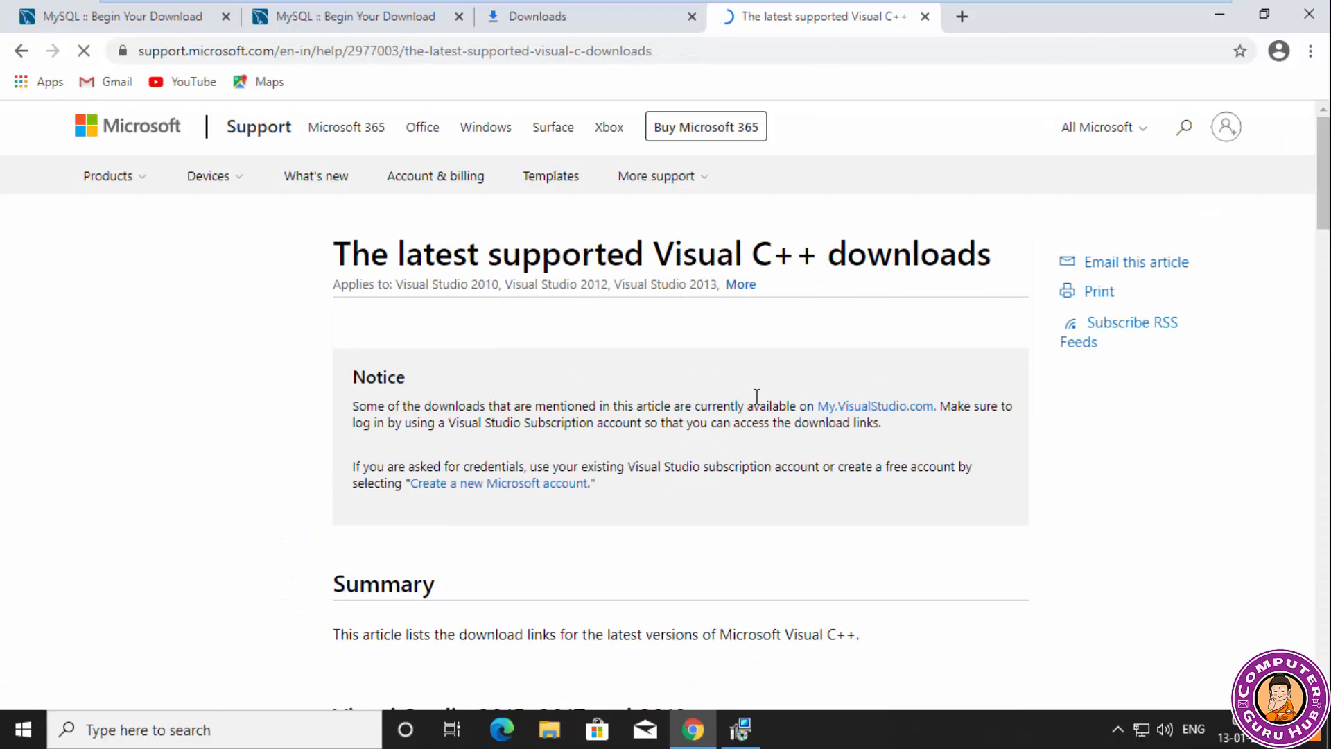
{"action": "scroll", "coordinate": [636, 276], "scroll_direction": "down", "scroll_amount": 5}
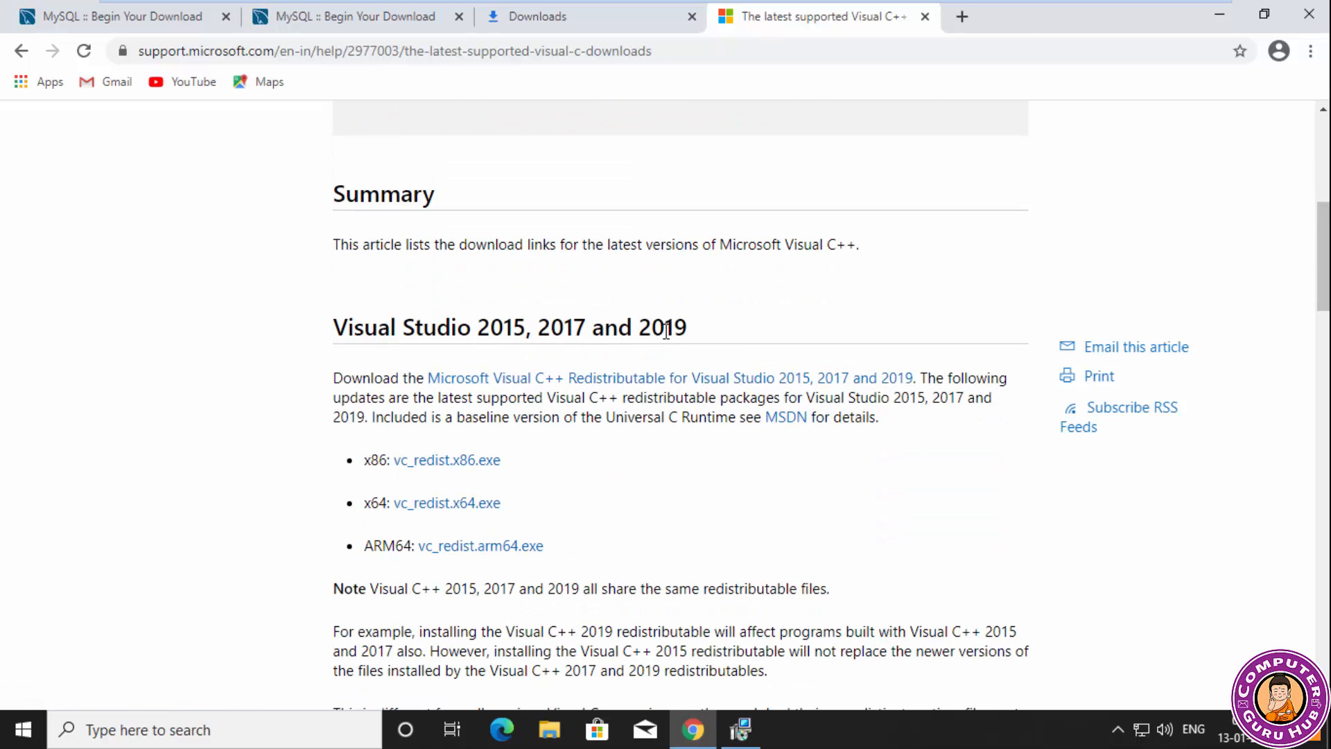
{"action": "scroll", "coordinate": [666, 330], "scroll_direction": "down", "scroll_amount": 1}
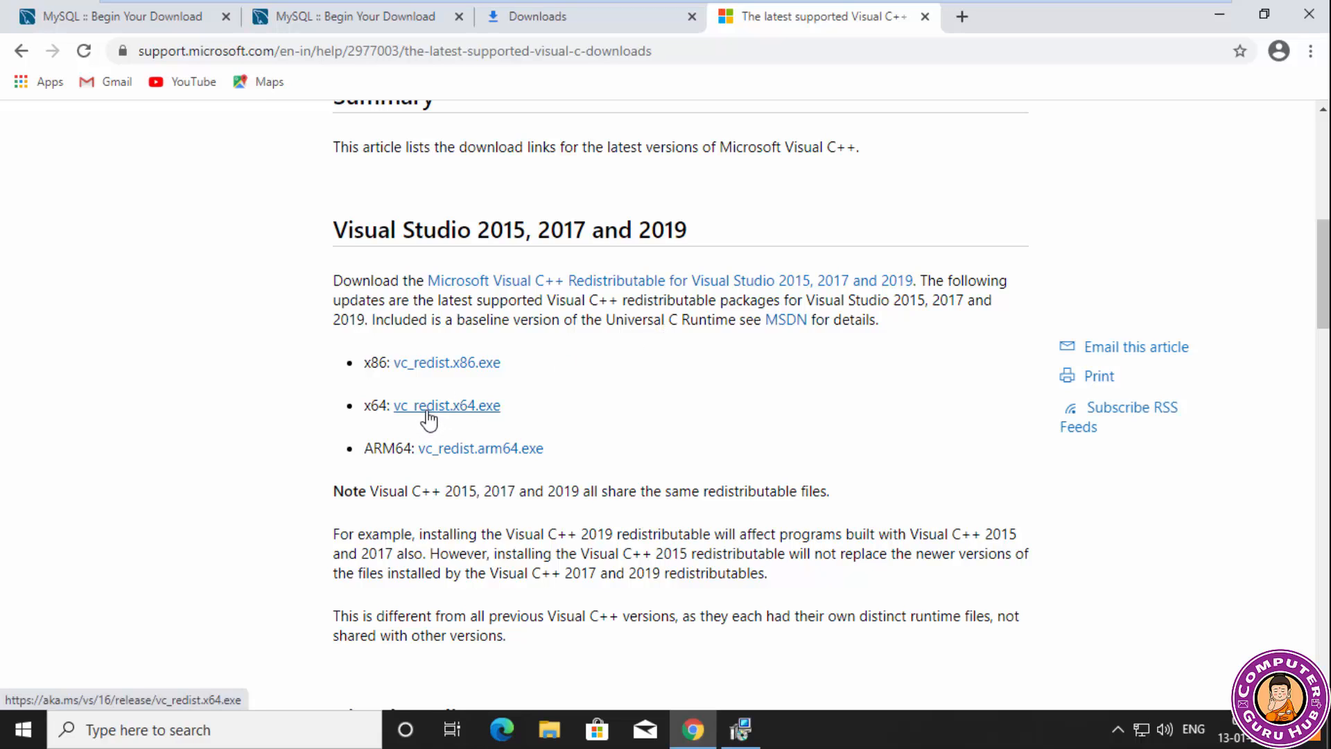
{"action": "left_click", "coordinate": [466, 407]}
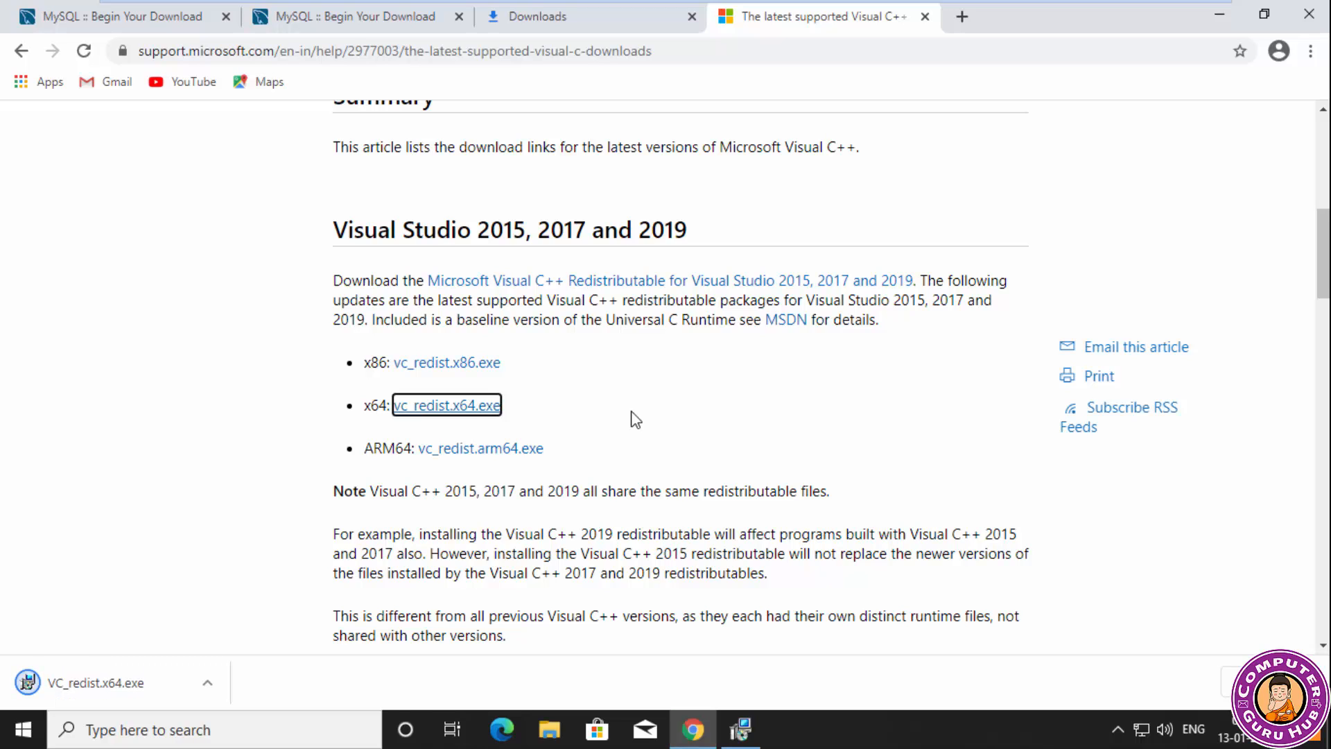
Install the Microsoft Visual C++ 2015-2019 Redistributable (x64), agreeing to the license terms and allowing changes to the device.
{"action": "left_click", "coordinate": [101, 679]}
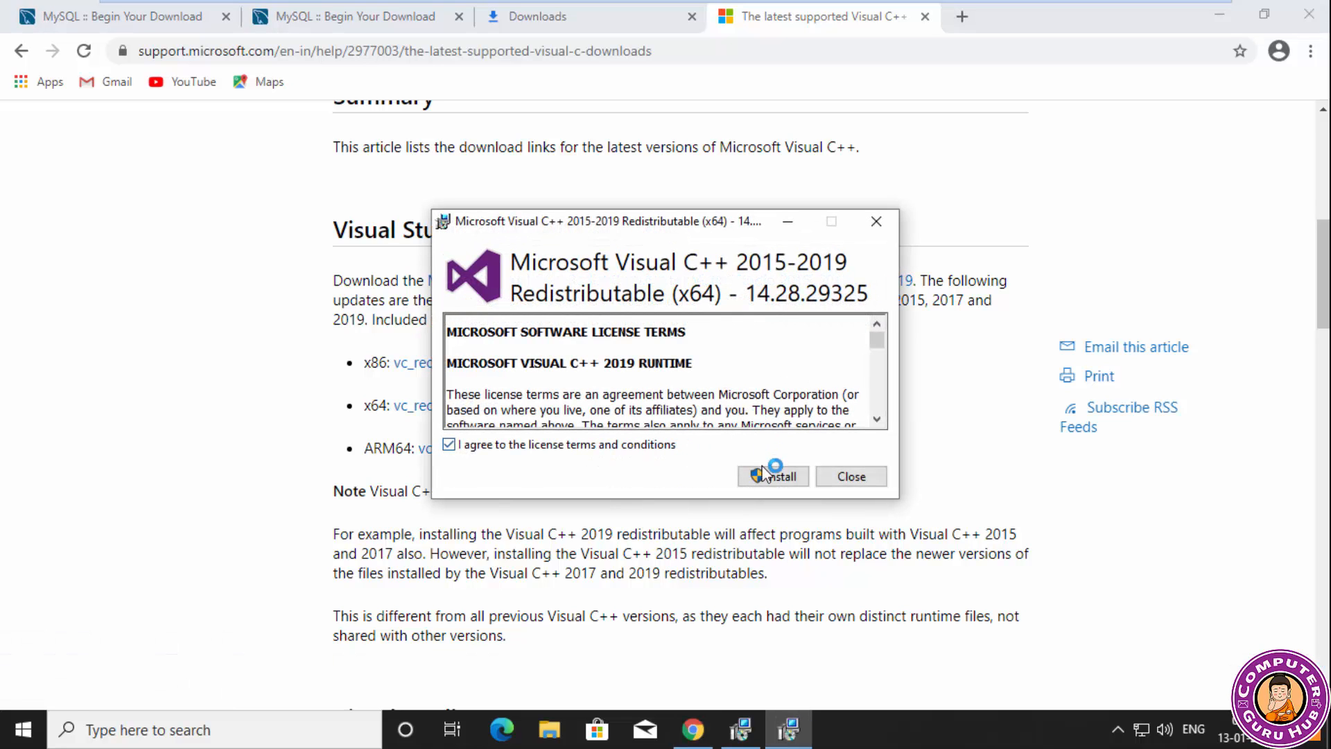
{"action": "left_click", "coordinate": [772, 476]}
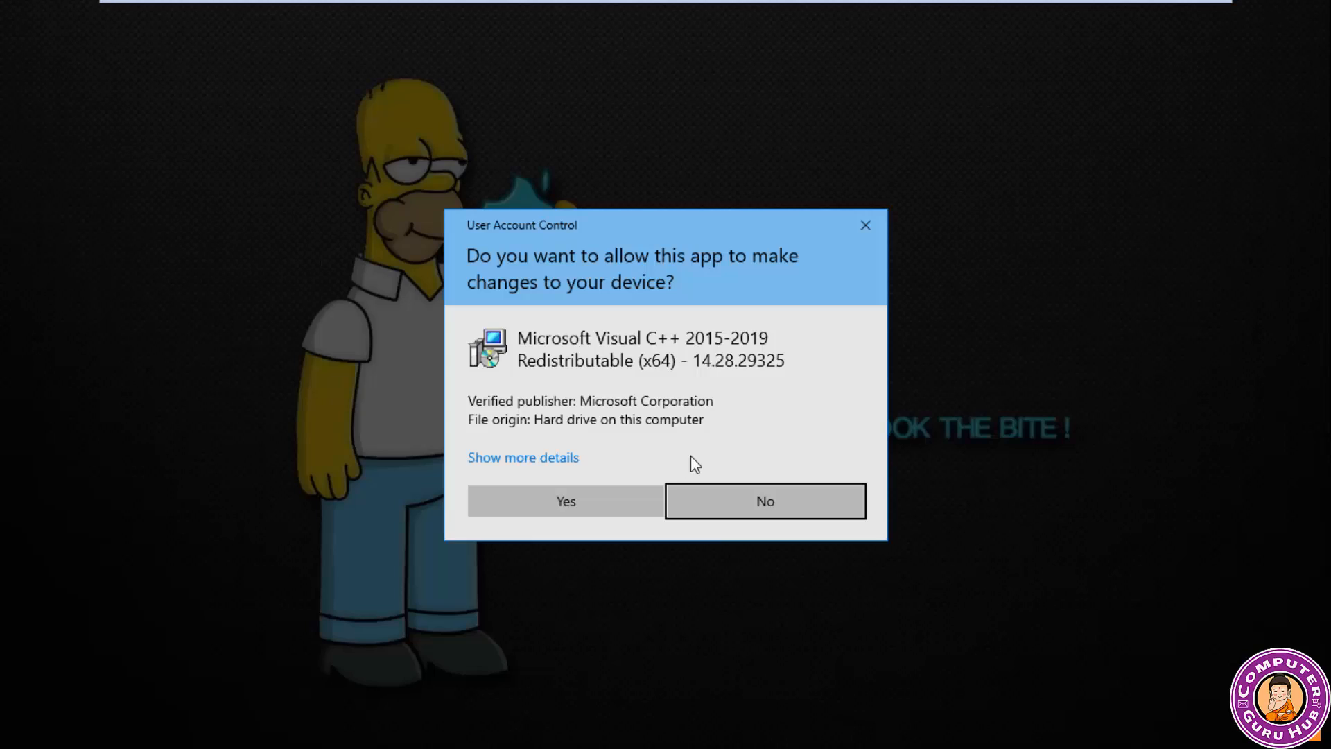
{"action": "left_click", "coordinate": [617, 492]}
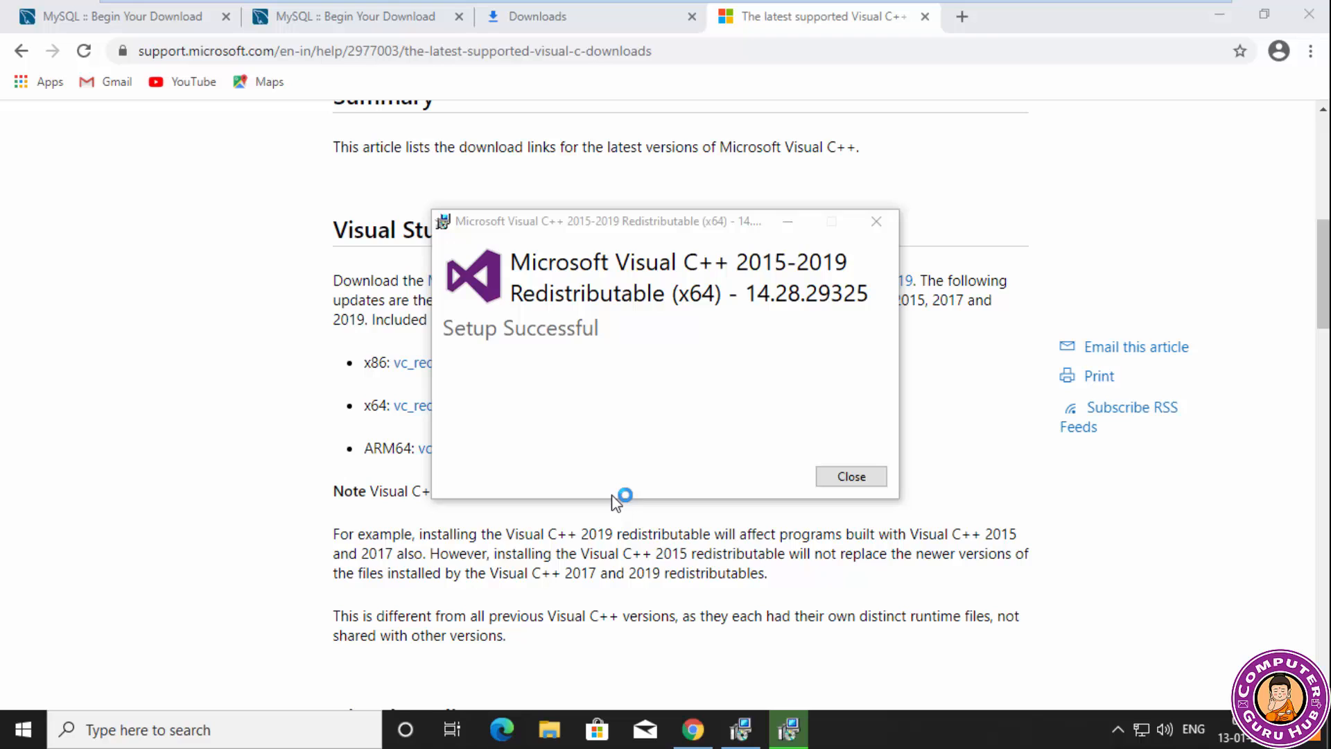
{"action": "left_click", "coordinate": [851, 476]}
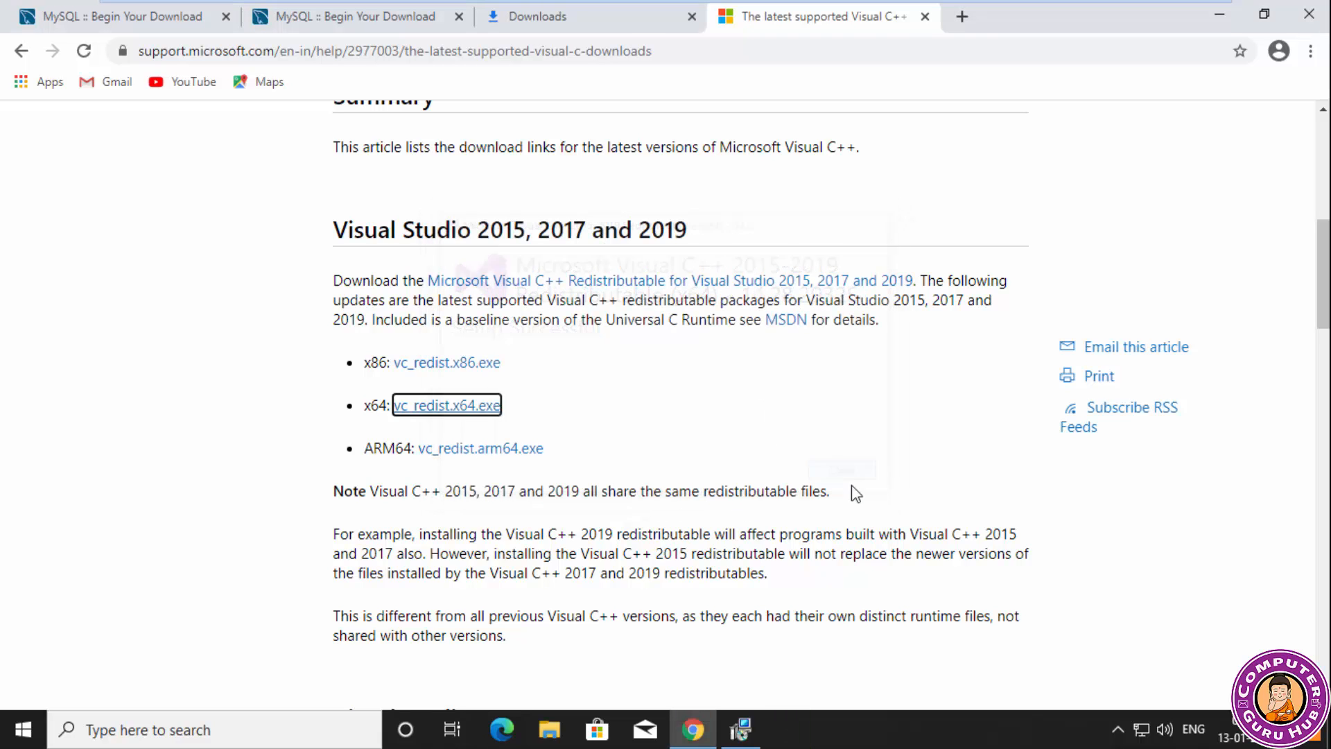
Dismiss the pending MySQL Workbench prerequisite message and close that installer.
{"action": "left_click", "coordinate": [740, 728]}
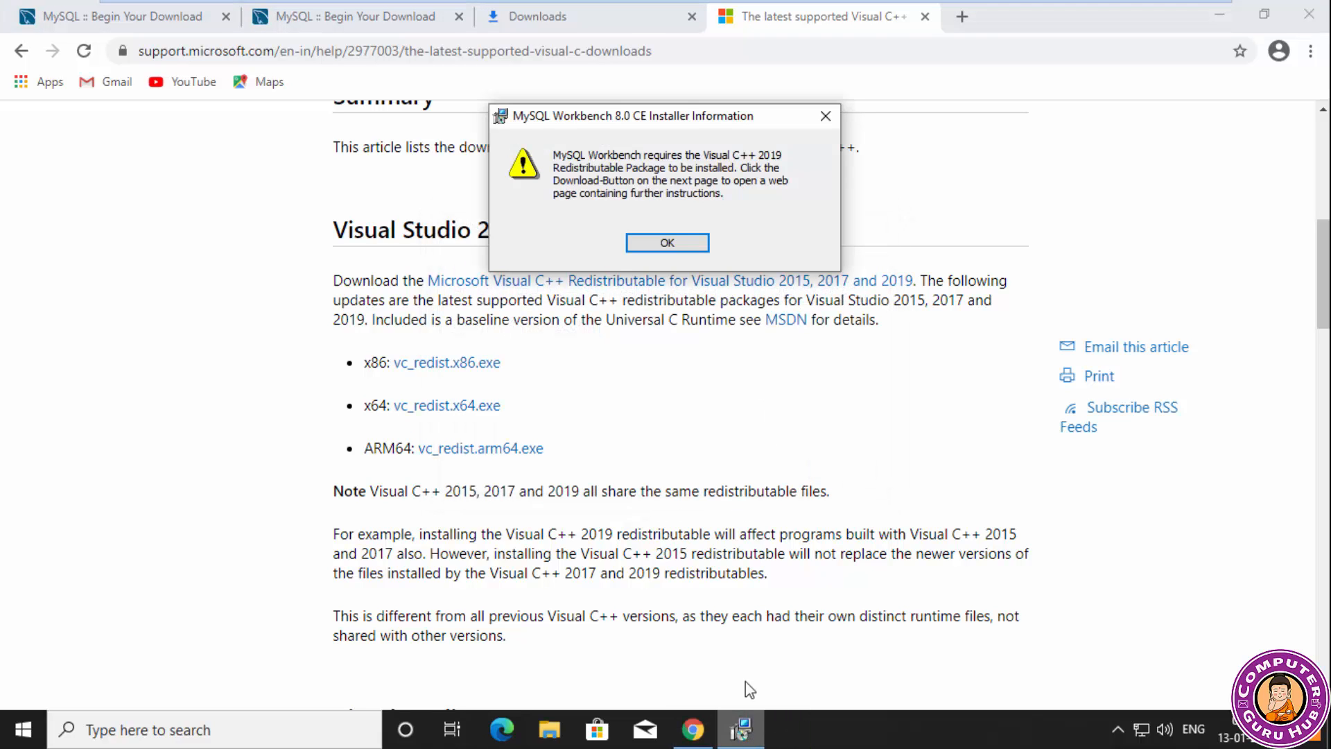
{"action": "left_click", "coordinate": [667, 243]}
{"action": "left_click", "coordinate": [763, 357]}
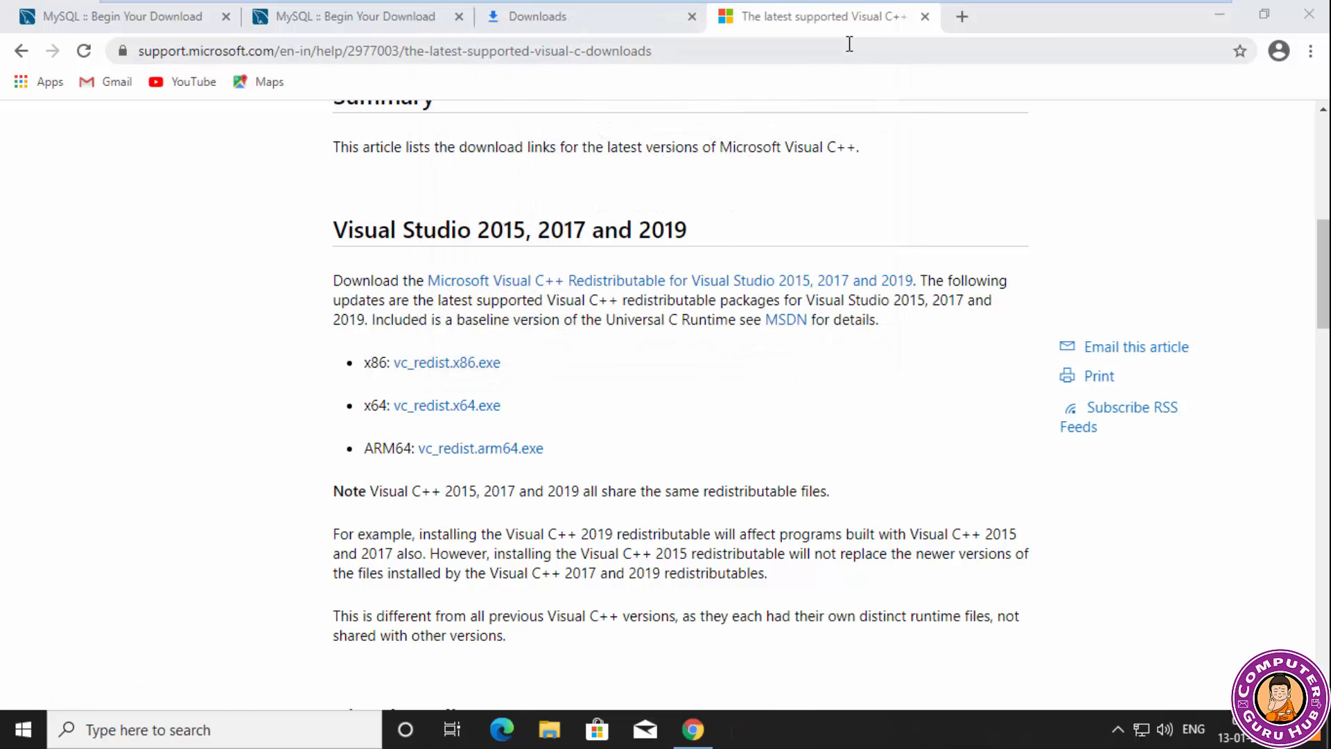
Install MySQL Workbench 8.0 CE from the downloaded MSI with the default destination folder and Complete setup type, and launch it.
{"action": "left_click", "coordinate": [626, 17]}
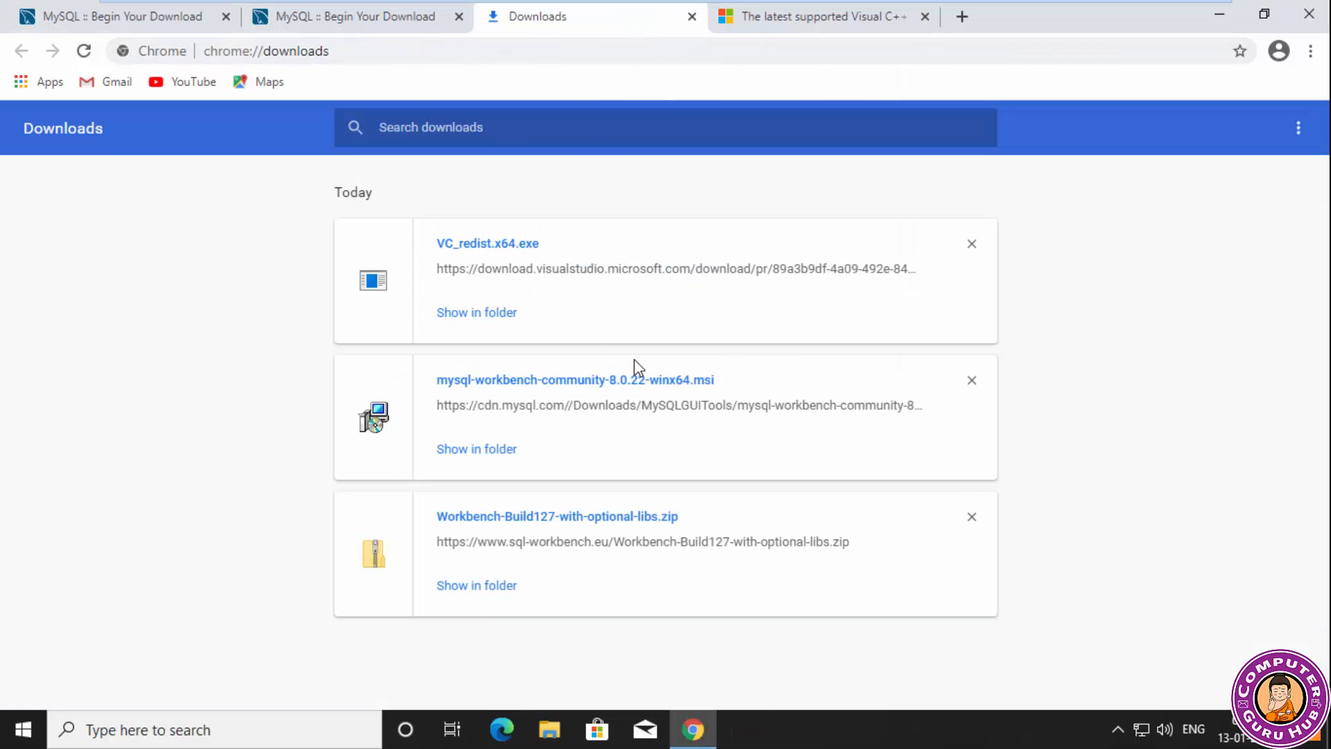
{"action": "left_click", "coordinate": [548, 381]}
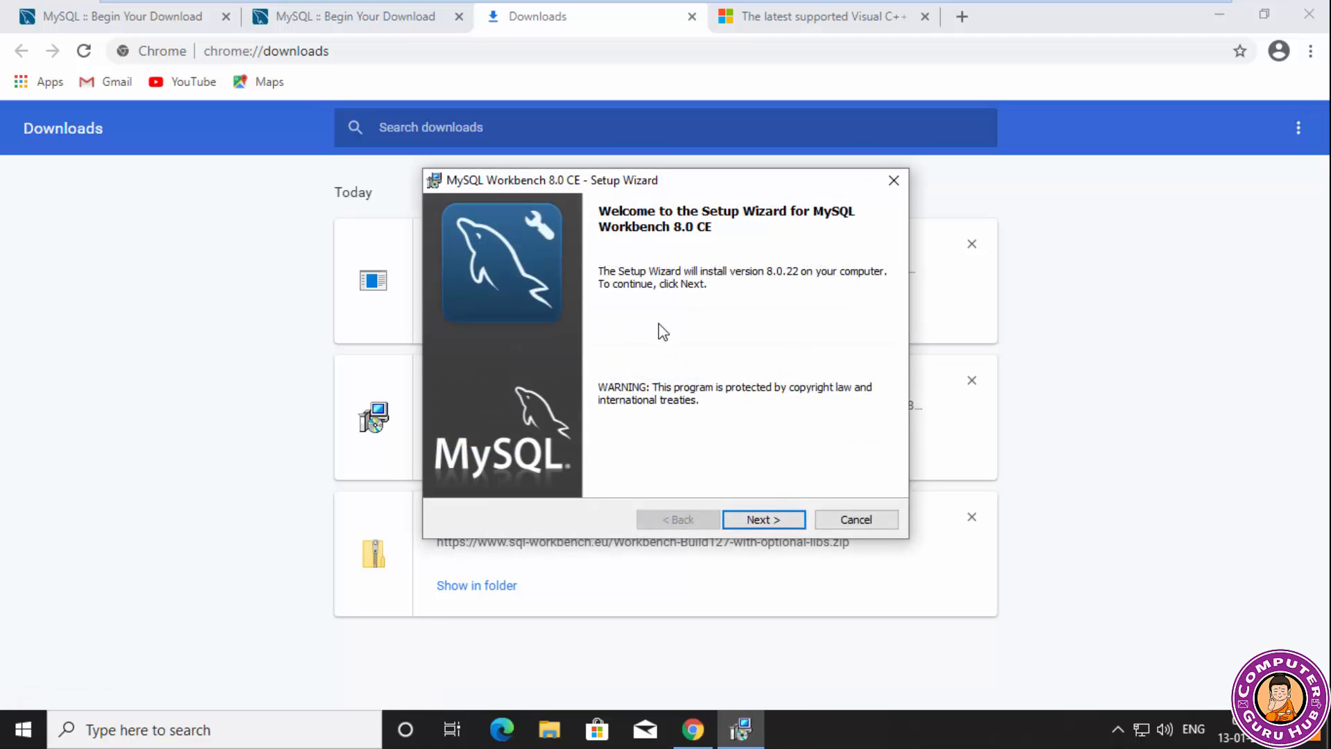
{"action": "left_click", "coordinate": [763, 520]}
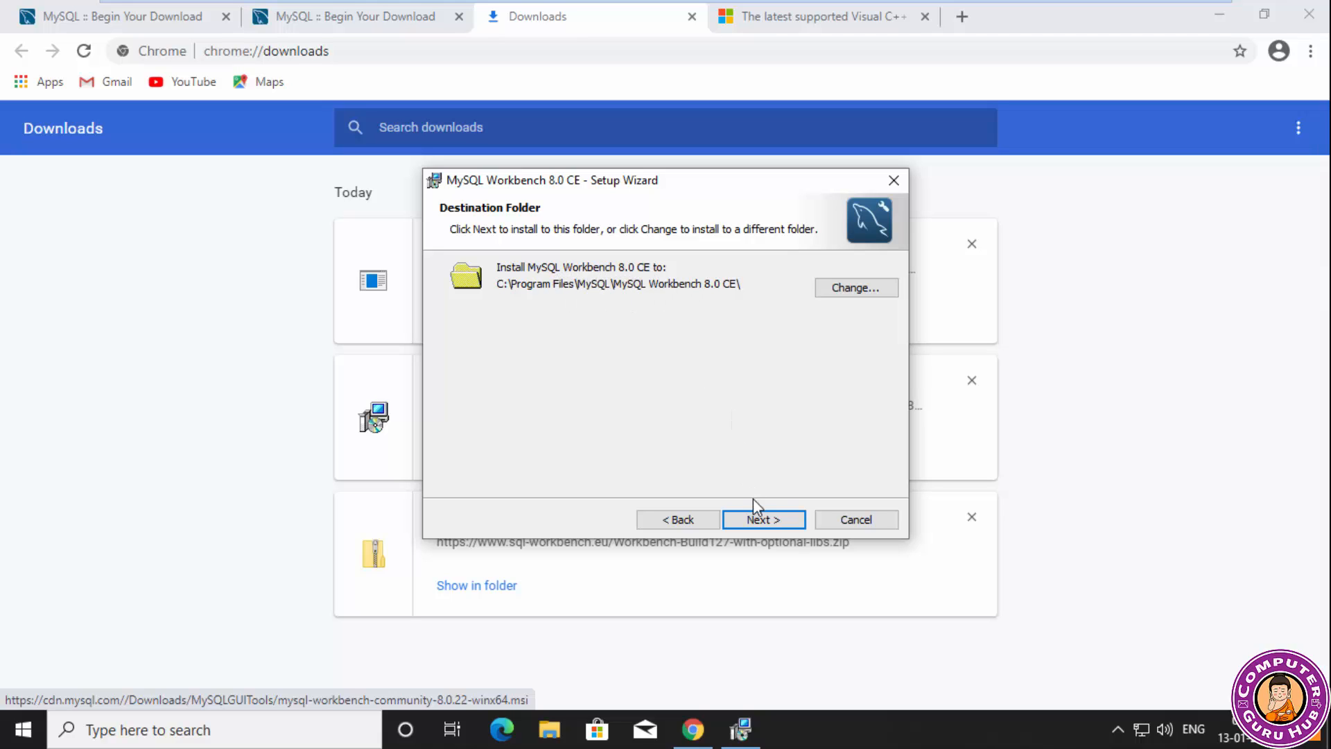
{"action": "left_click", "coordinate": [775, 520]}
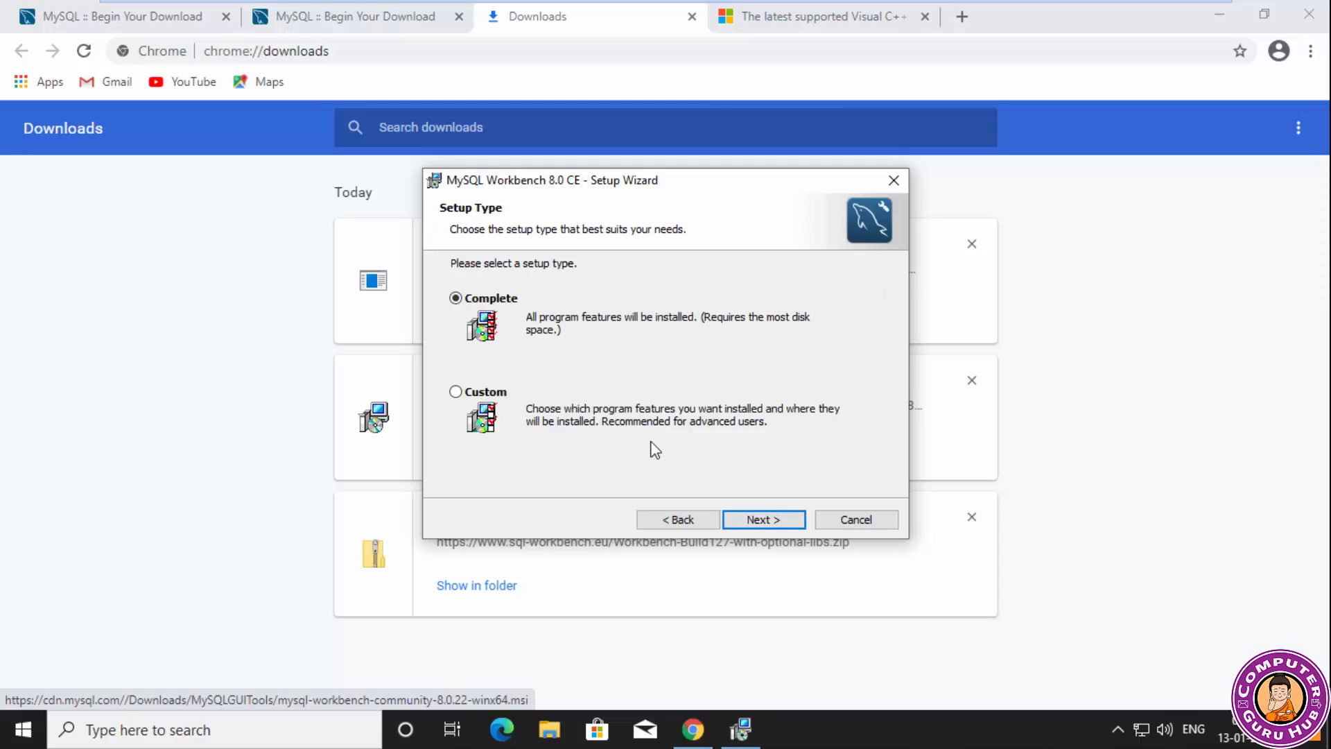
{"action": "left_click", "coordinate": [775, 518]}
{"action": "left_click", "coordinate": [775, 519]}
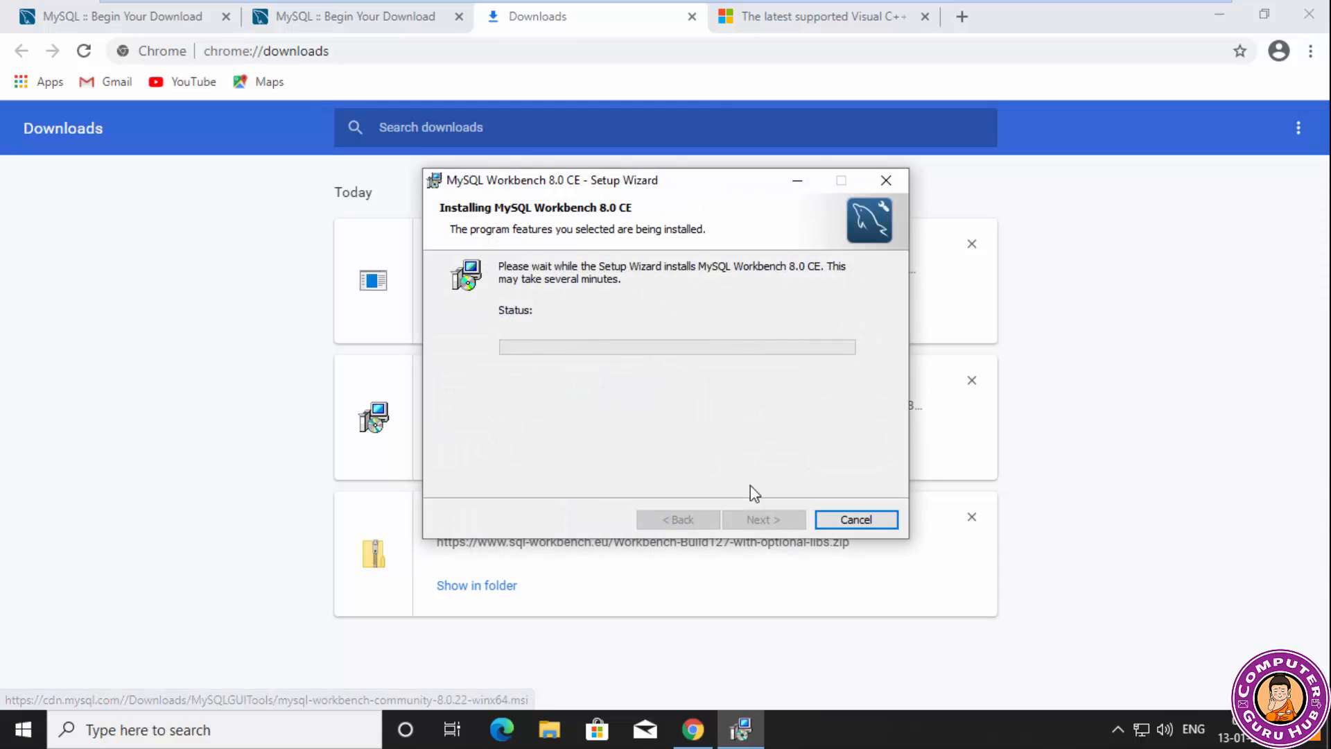
{"action": "left_click", "coordinate": [633, 508]}
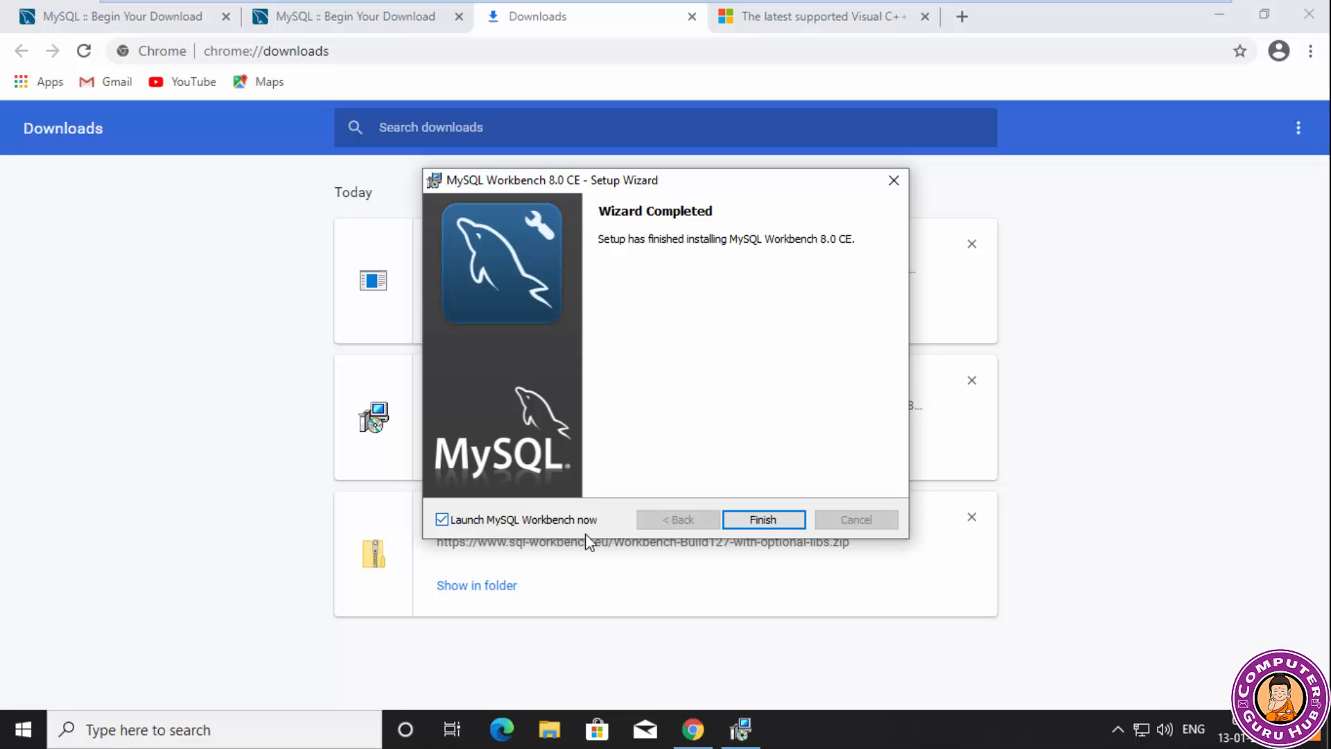
{"action": "left_click", "coordinate": [770, 523]}
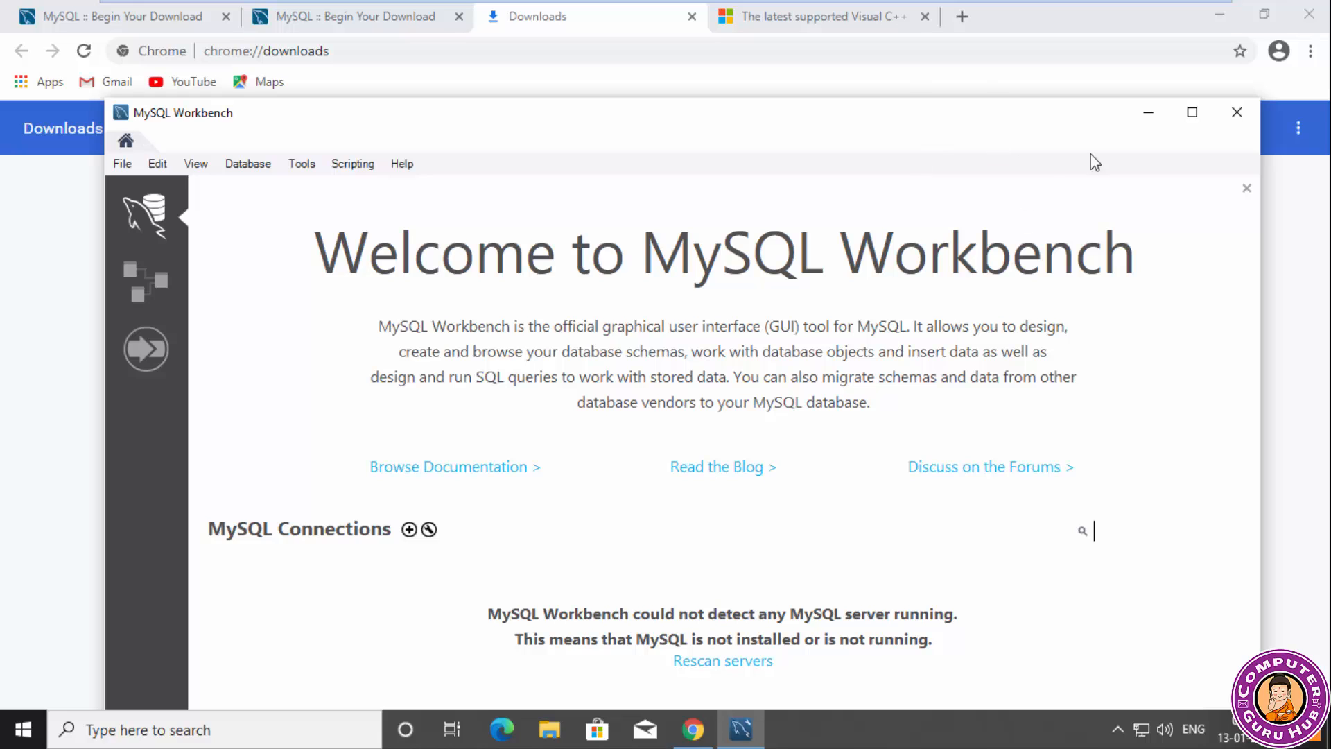
Try a server connection named LocalDB to 127.0.0.1 on port 3306 as root, test it, and close the connection manager.
{"action": "left_click", "coordinate": [1191, 114]}
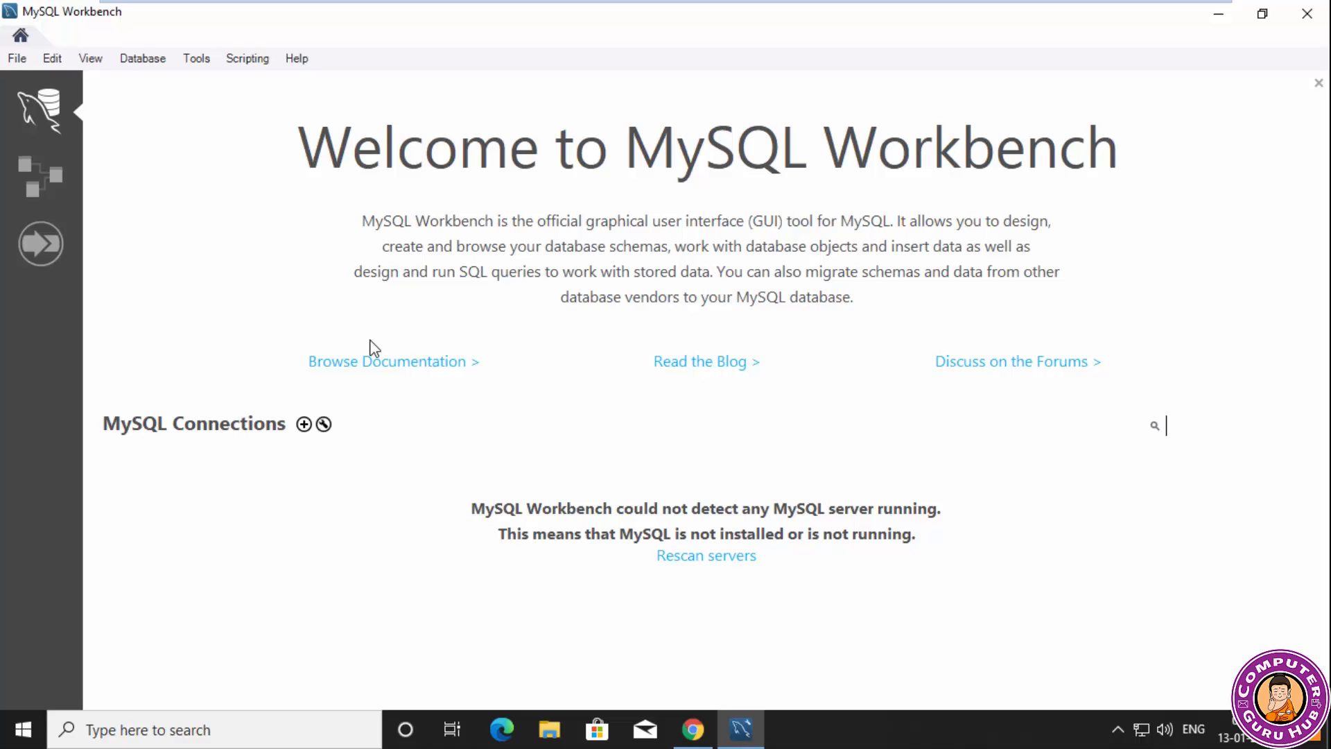
{"action": "left_click", "coordinate": [325, 426]}
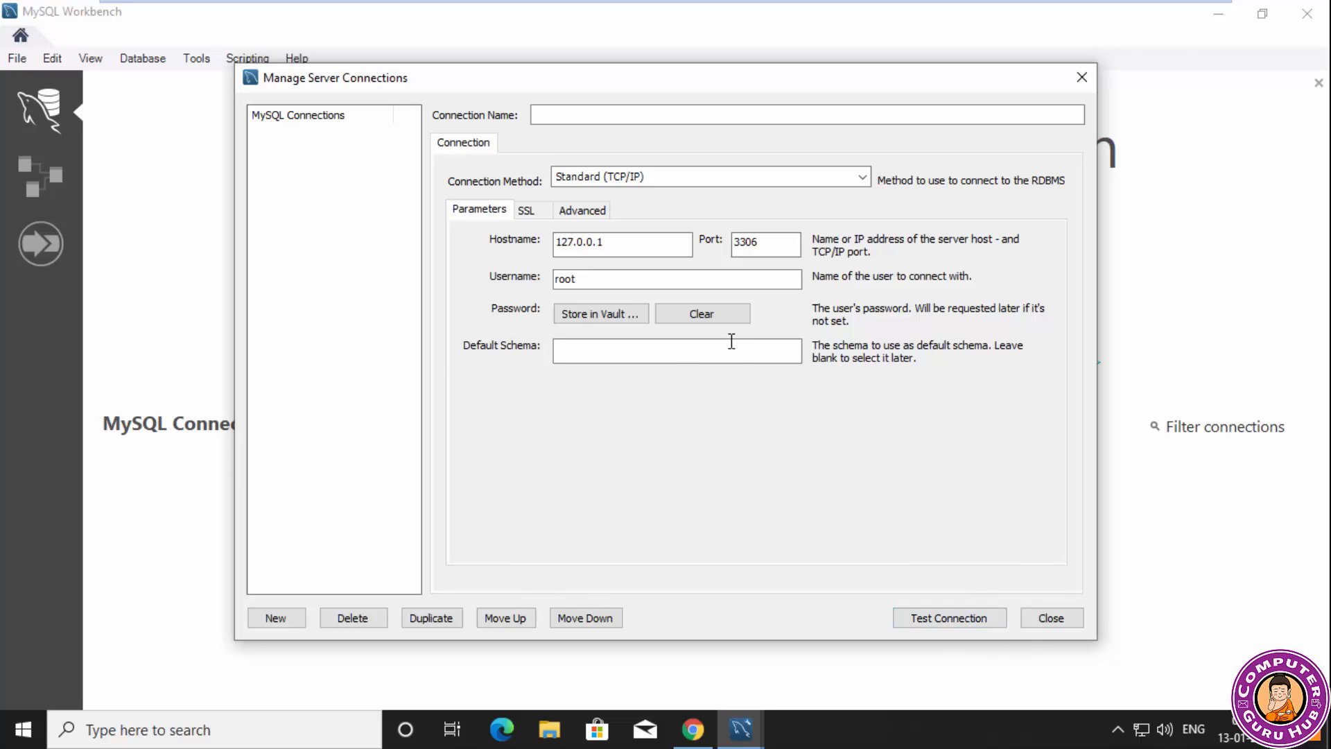
{"action": "left_click", "coordinate": [591, 114]}
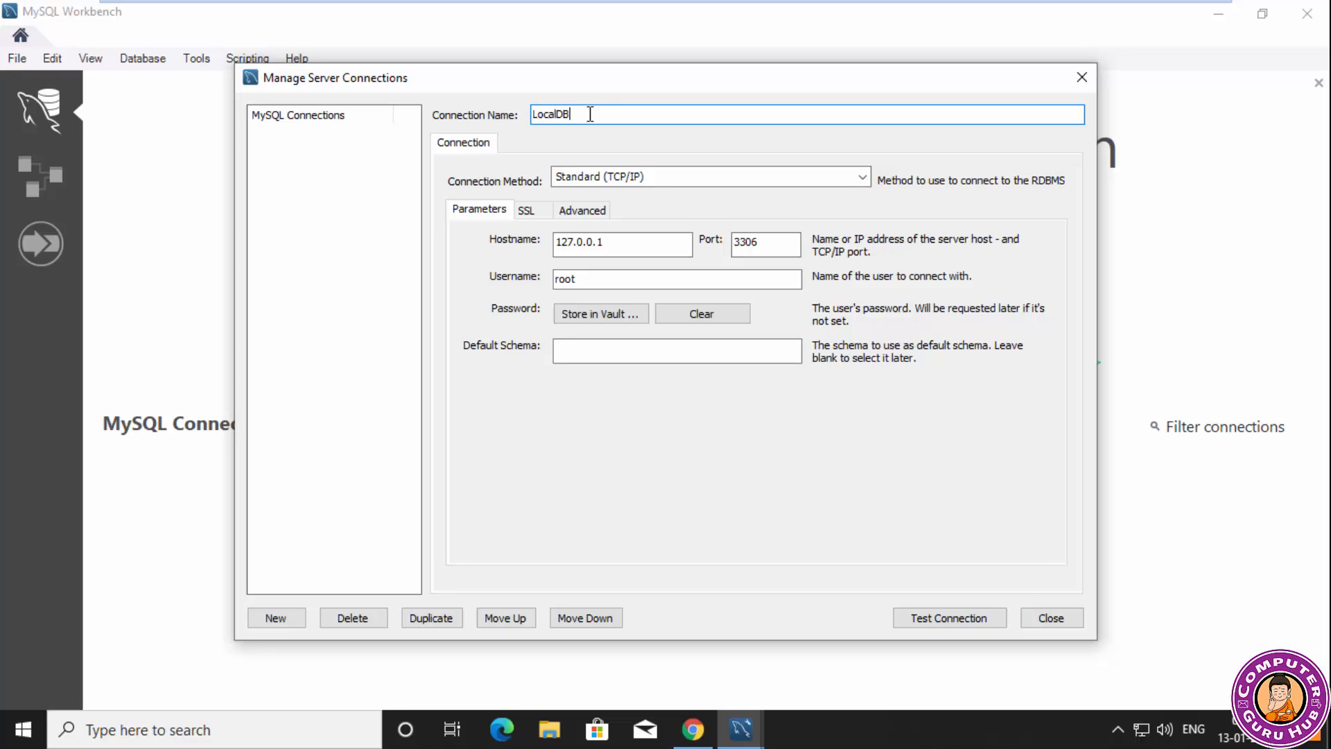
{"action": "left_click", "coordinate": [979, 619]}
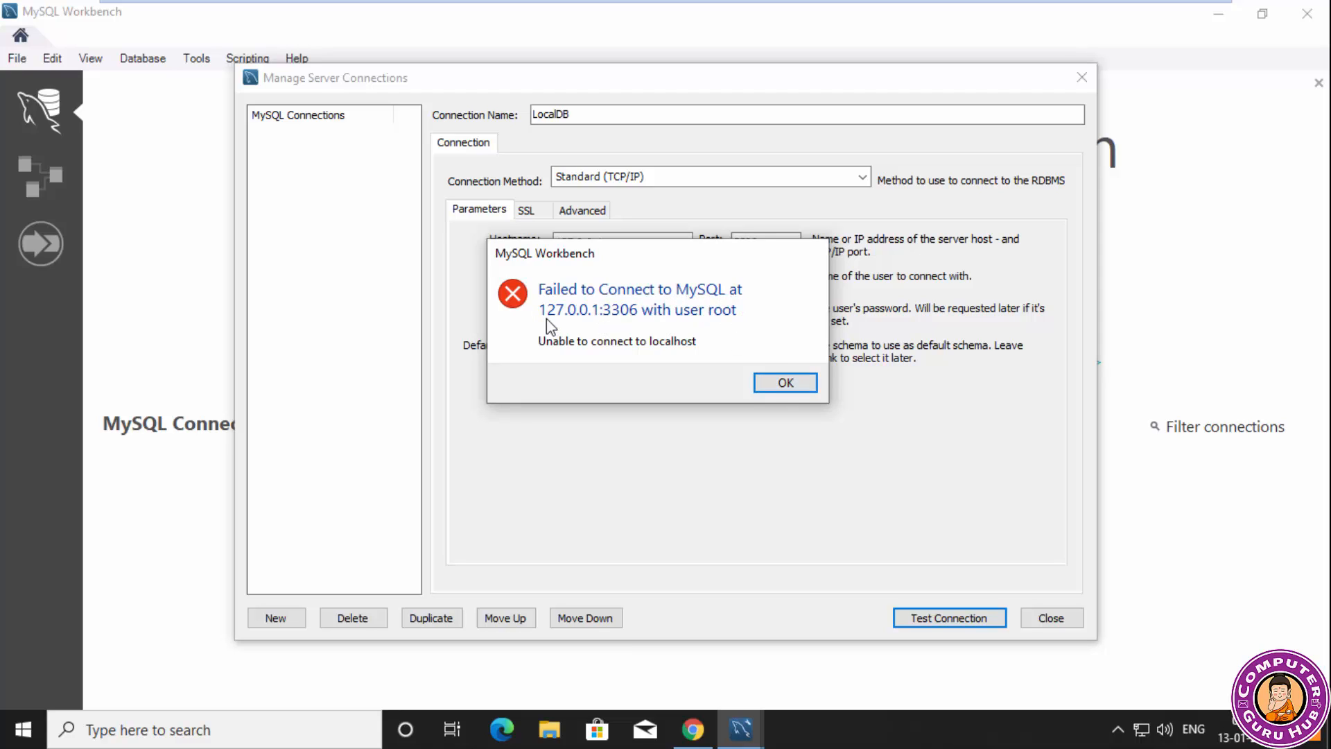
{"action": "left_click", "coordinate": [786, 382]}
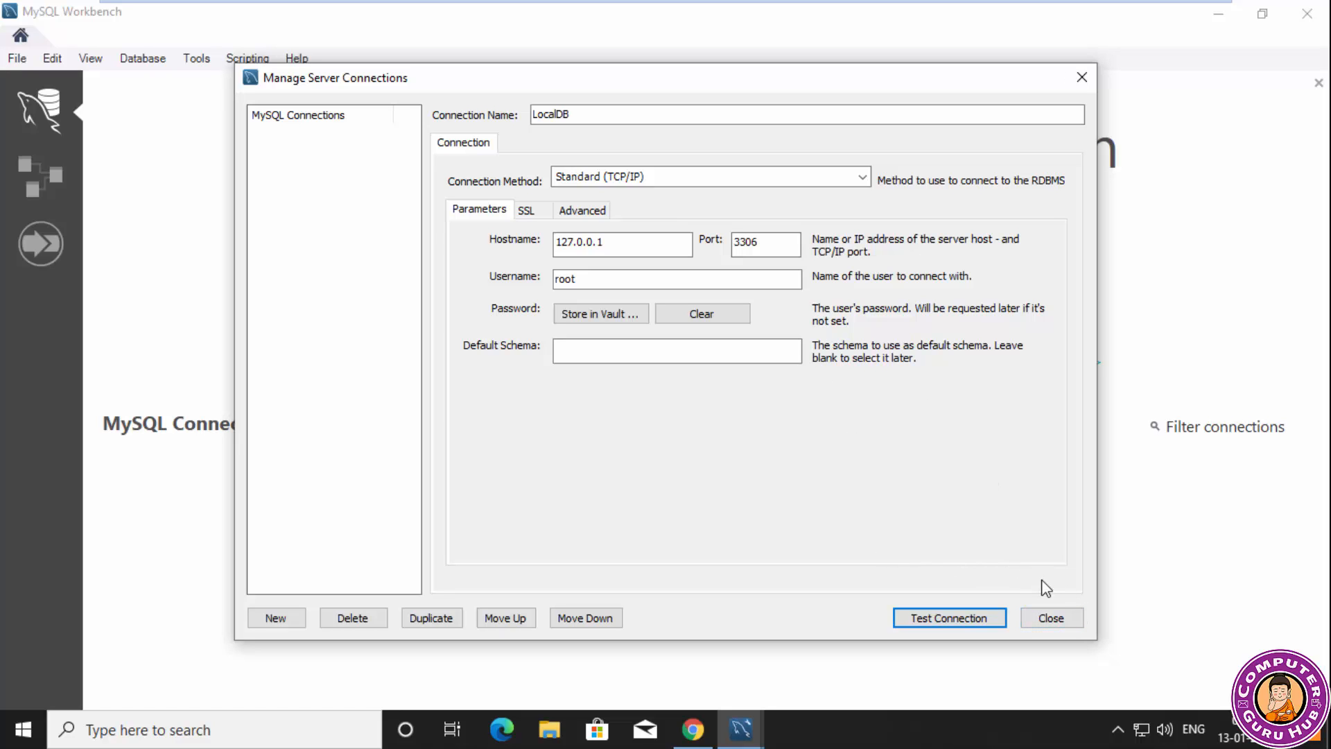
{"action": "left_click", "coordinate": [1045, 619]}
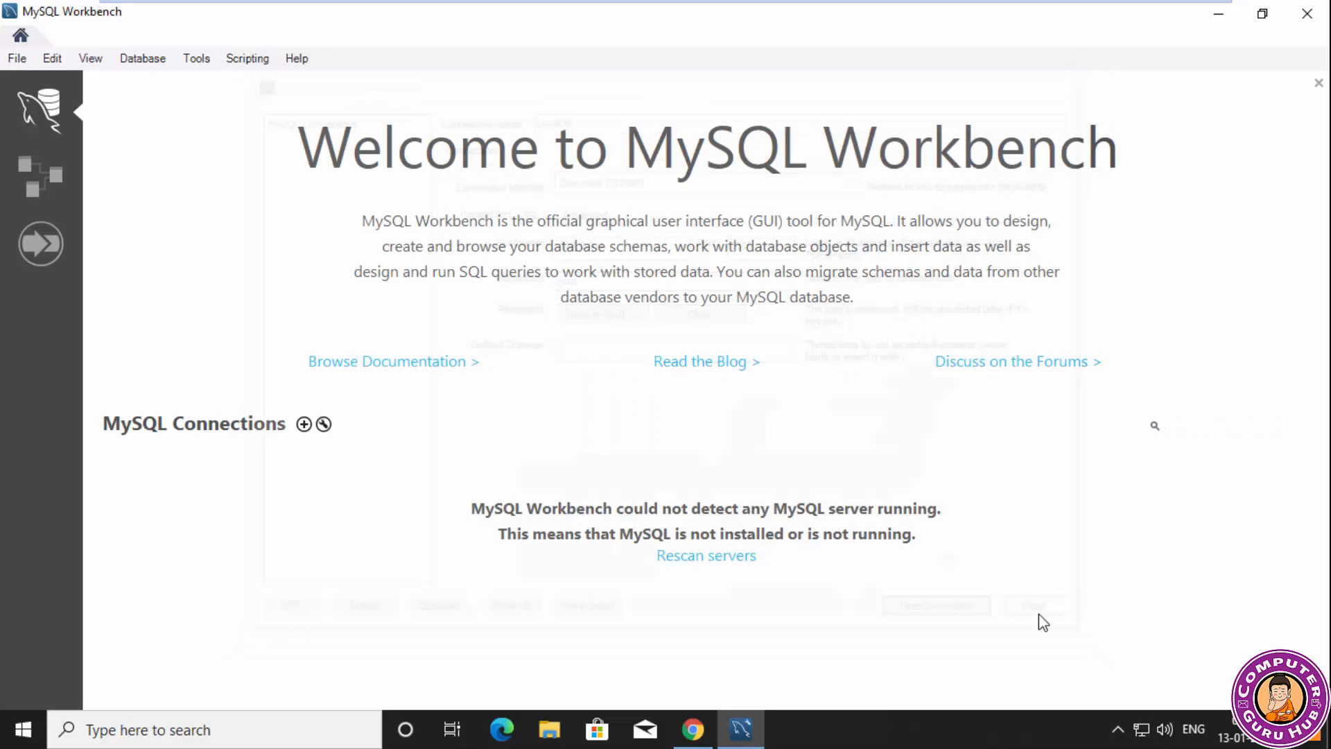
{"action": "left_click", "coordinate": [28, 61]}
{"action": "left_click", "coordinate": [373, 144]}
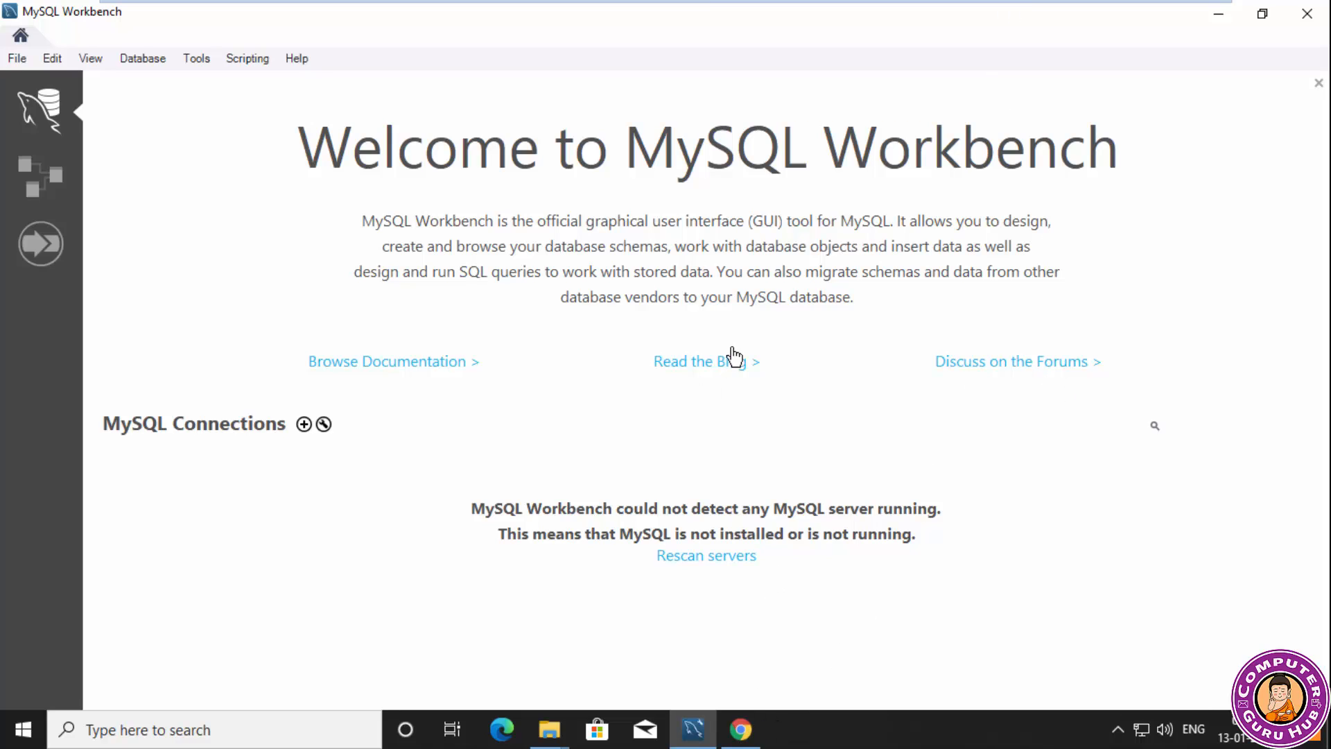
Switch to Chrome and download mysql-installer-web-community-8.0.22.0.msi from the MySQL Installer page without logging in.
{"action": "left_click", "coordinate": [741, 728]}
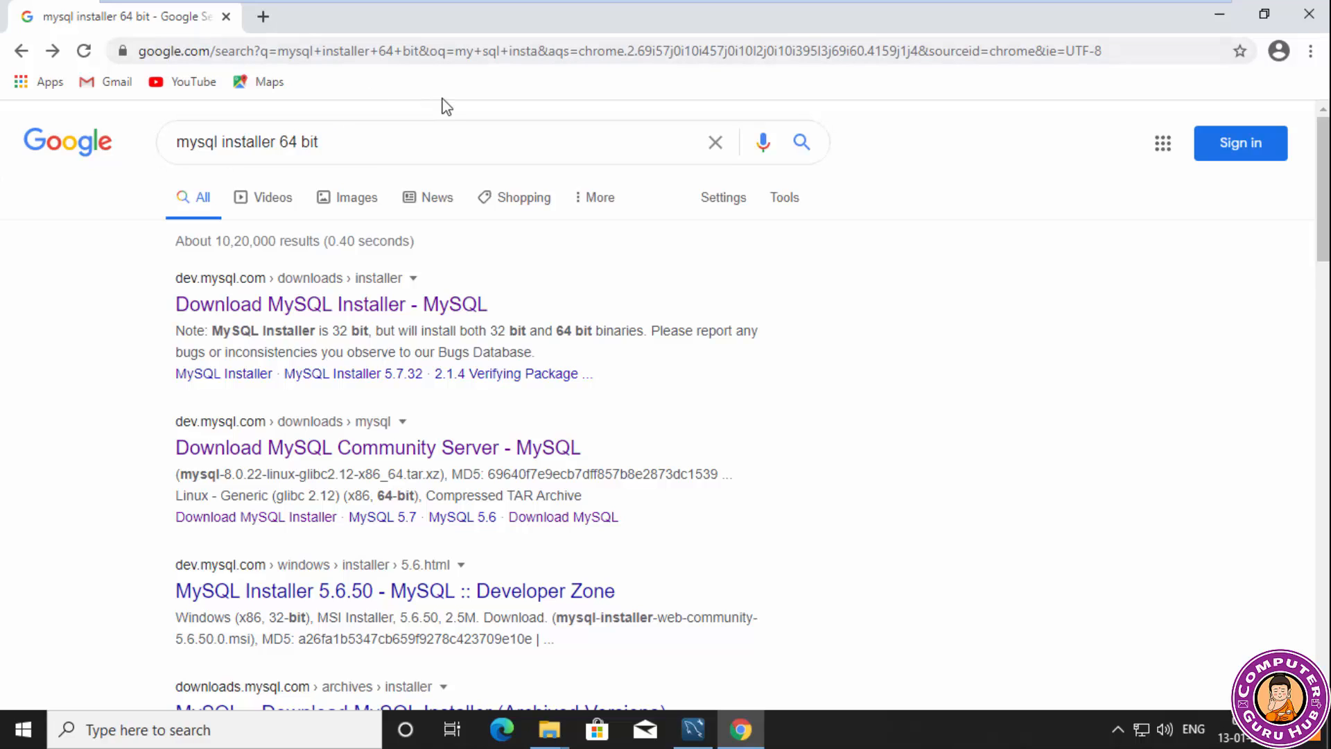
{"action": "left_click", "coordinate": [360, 303]}
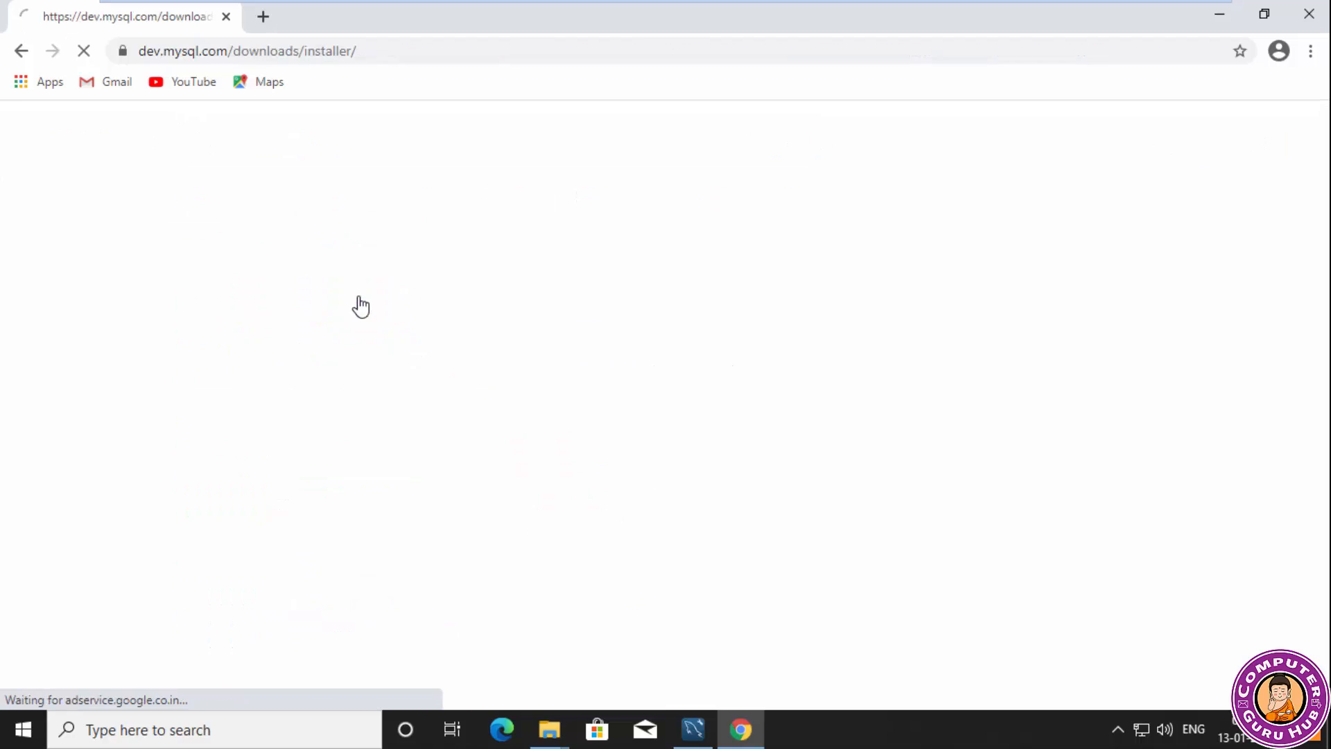
{"action": "scroll", "coordinate": [511, 305], "scroll_direction": "down", "scroll_amount": 2}
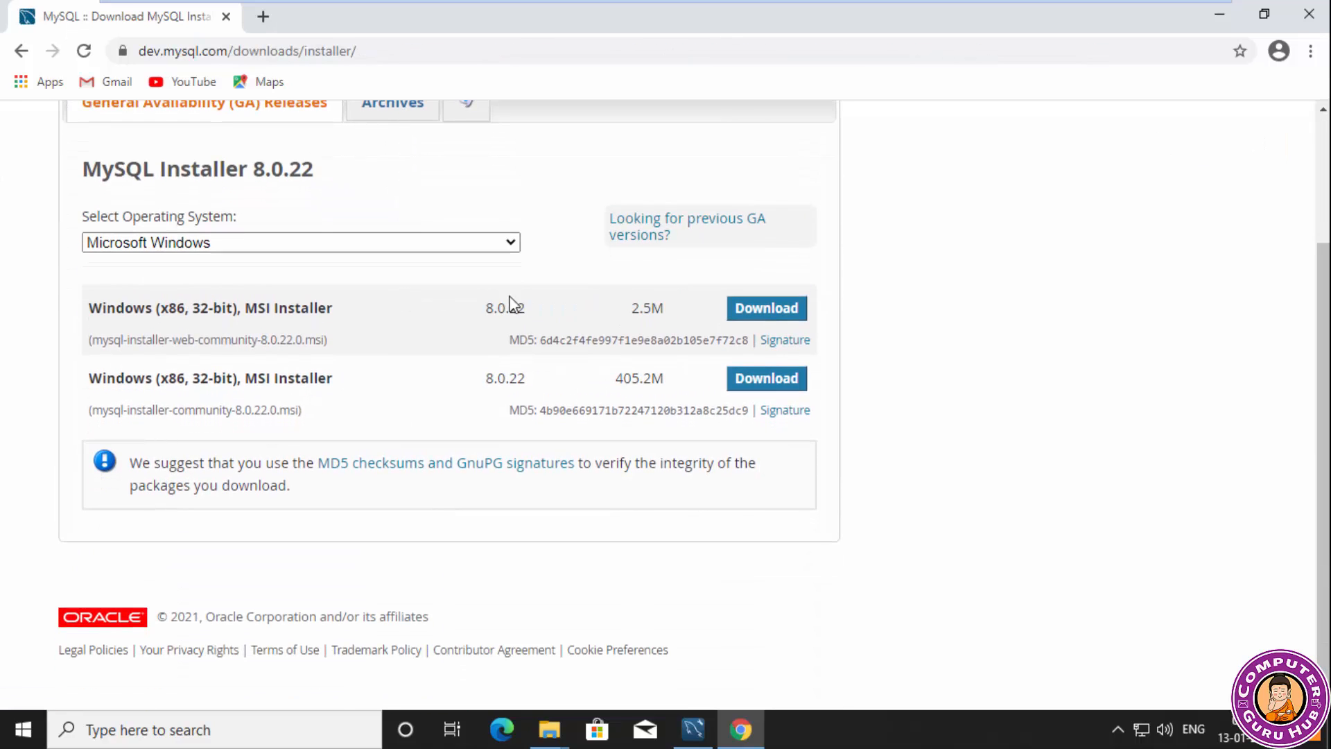
{"action": "left_click", "coordinate": [744, 314]}
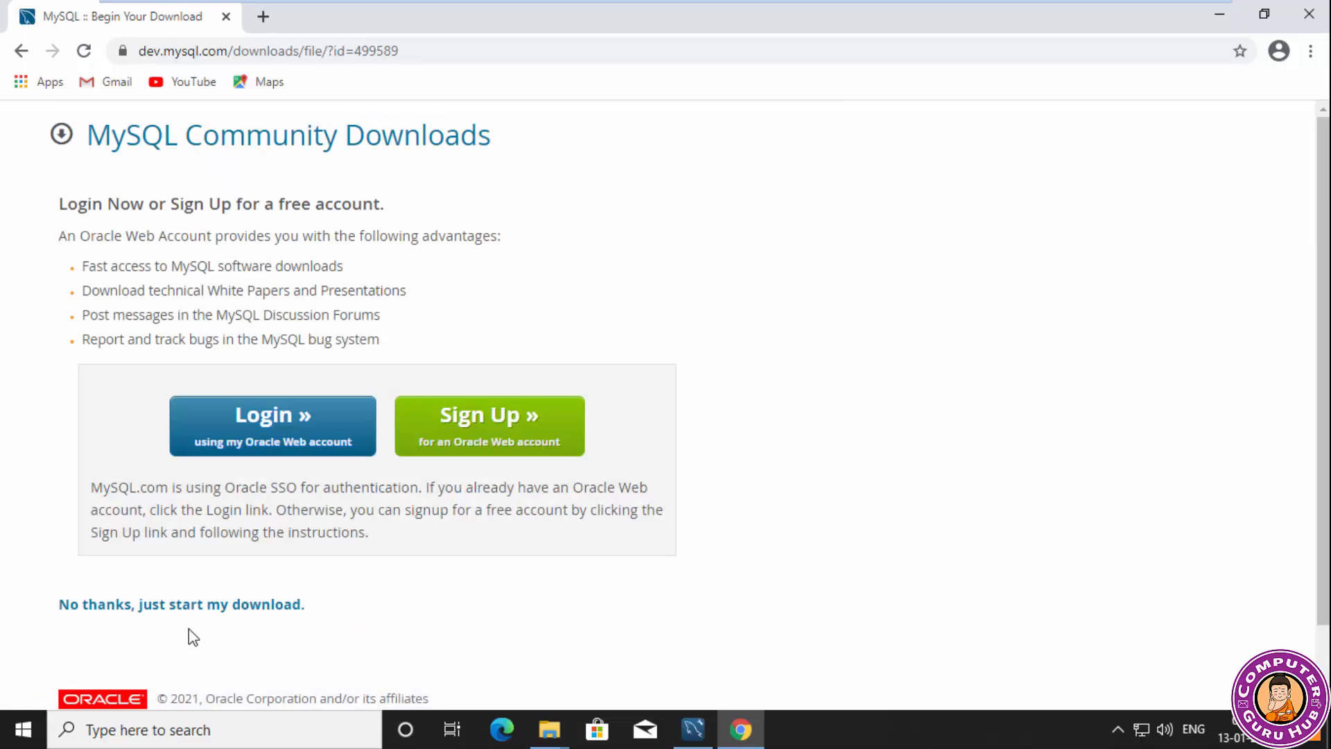
{"action": "left_click", "coordinate": [195, 609]}
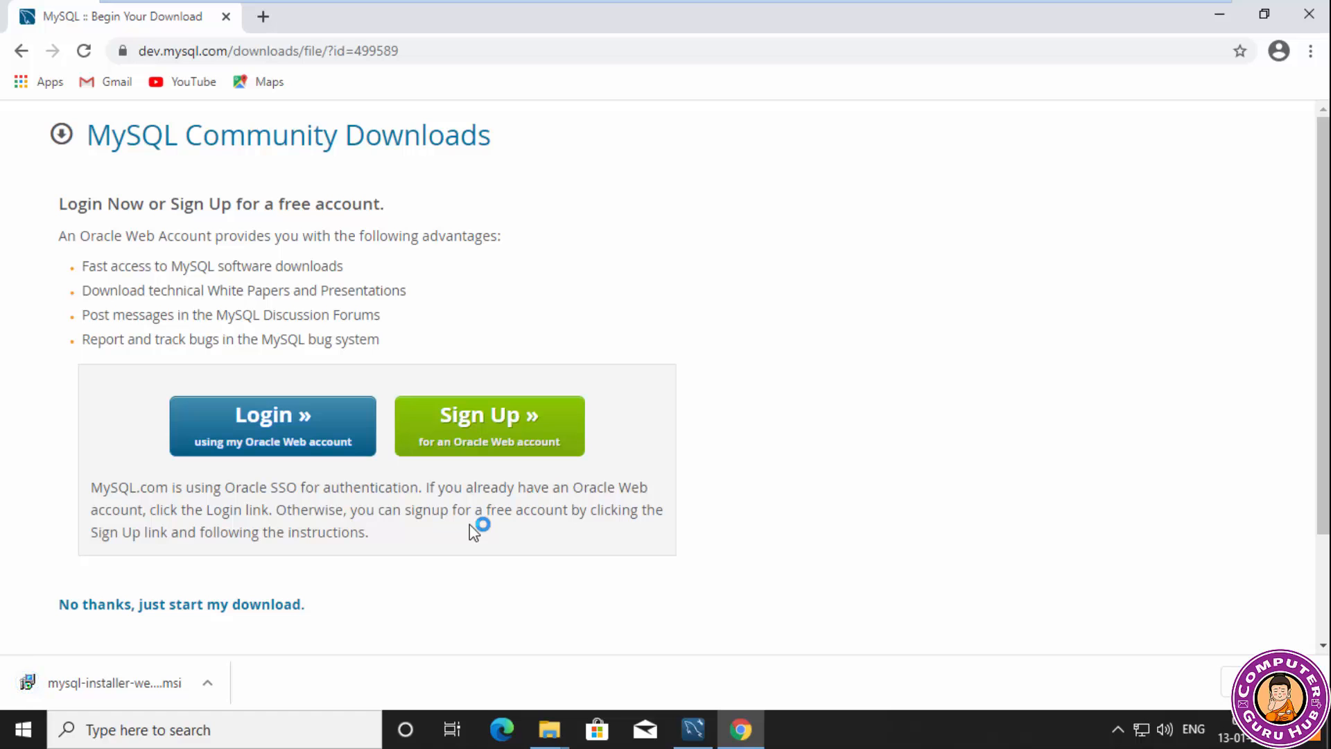
Run the downloaded MySQL Installer, allow its changes to the device, and apply the mandatory installer upgrade.
{"action": "left_click", "coordinate": [122, 690]}
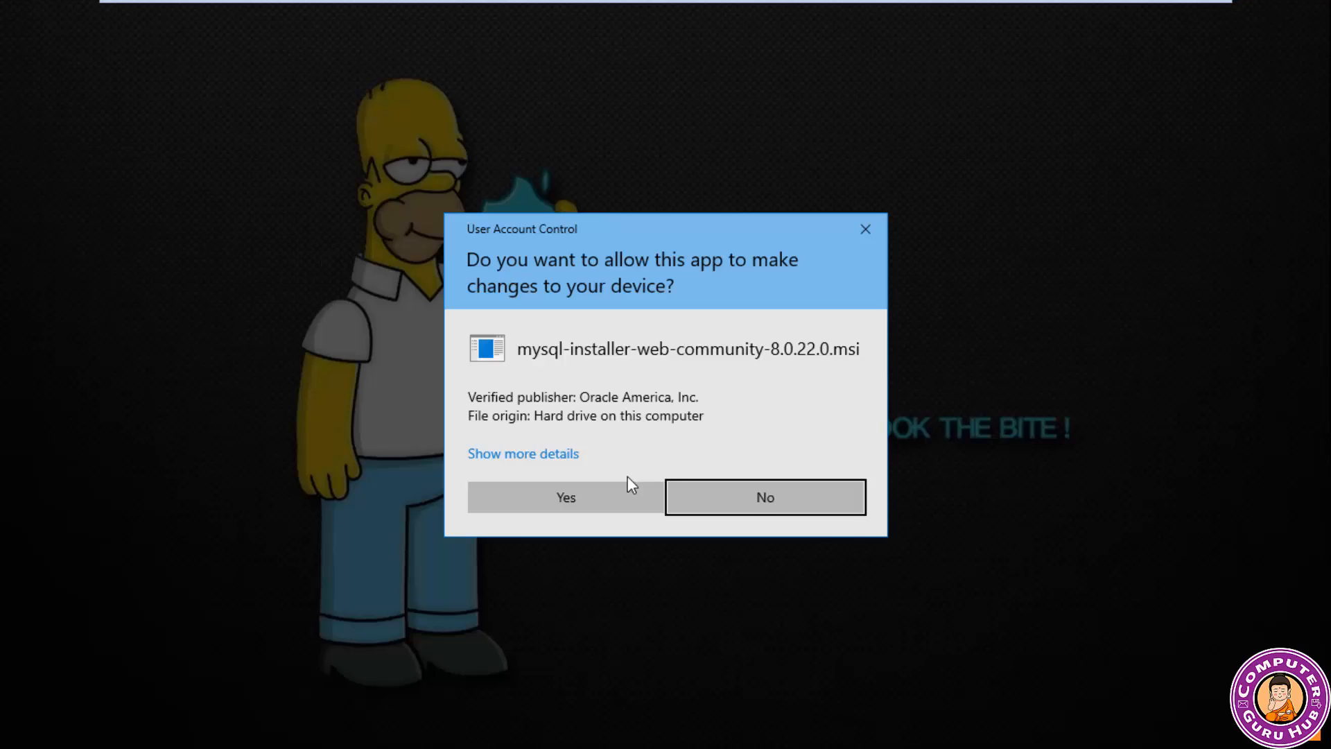
{"action": "left_click", "coordinate": [608, 494]}
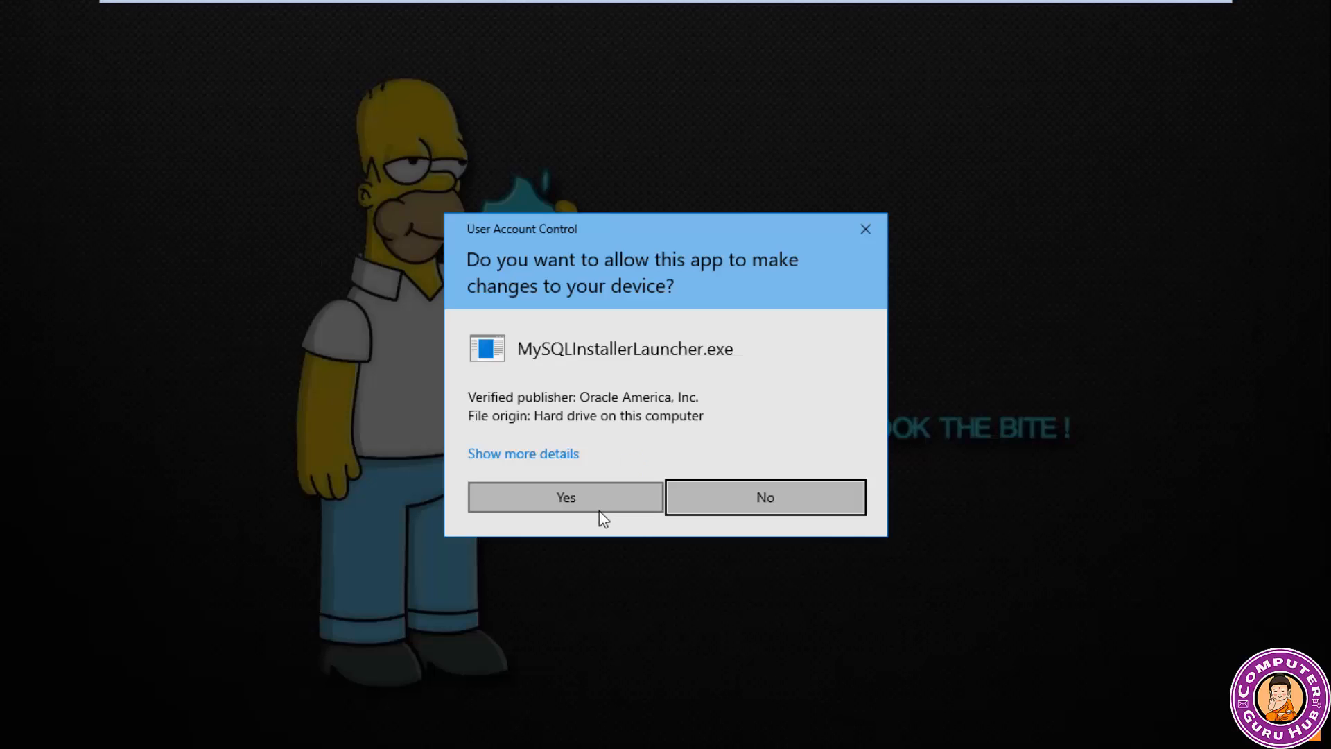
{"action": "left_click", "coordinate": [580, 477]}
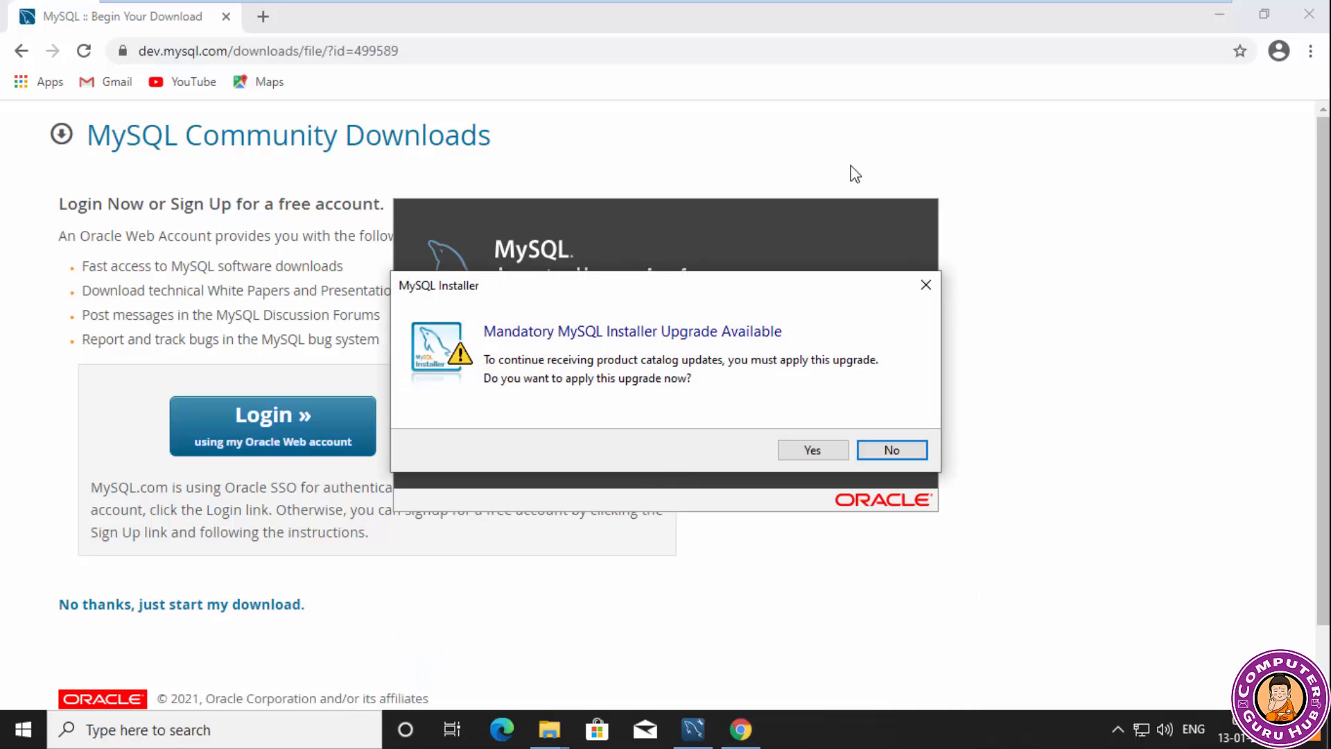
{"action": "left_click", "coordinate": [813, 450]}
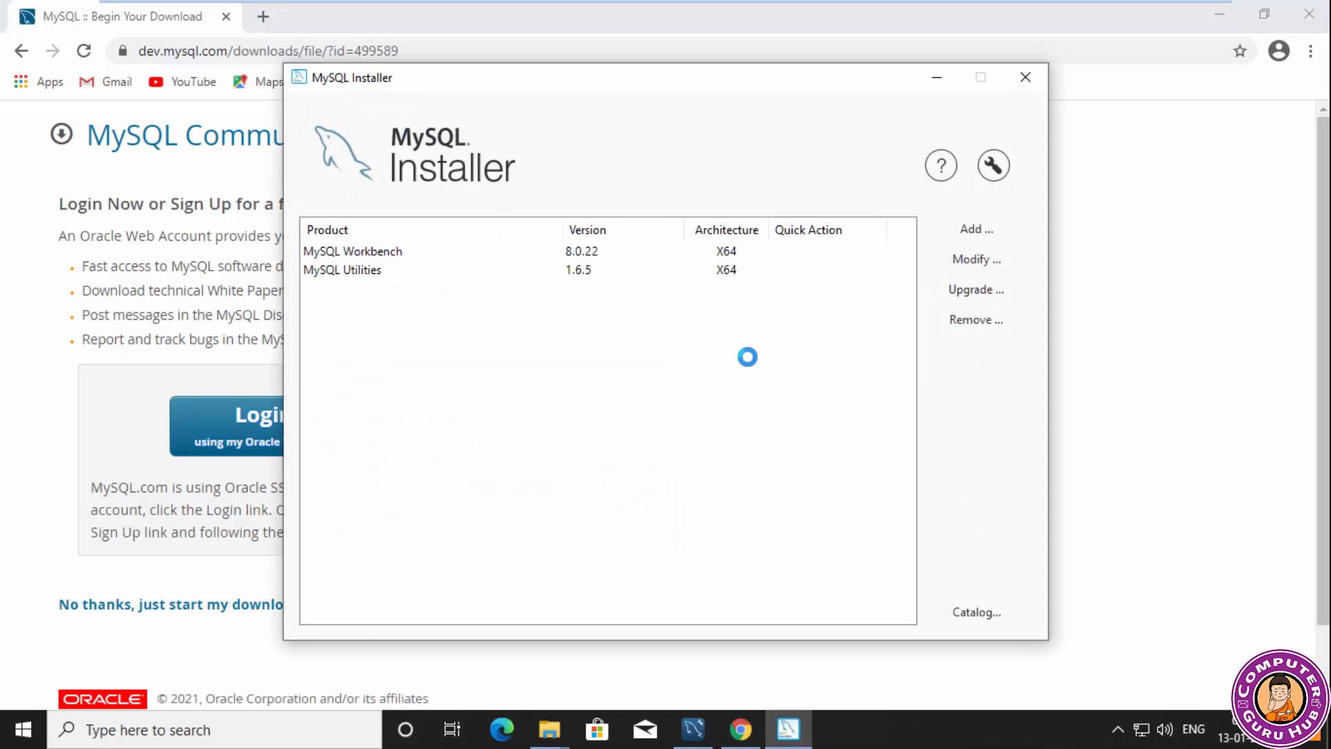
Start adding products, filter the available ones to Other Releases, 64-bit, and select MySQL Server 8.0.21 - X64.
{"action": "left_click", "coordinate": [564, 254]}
{"action": "left_click", "coordinate": [481, 282]}
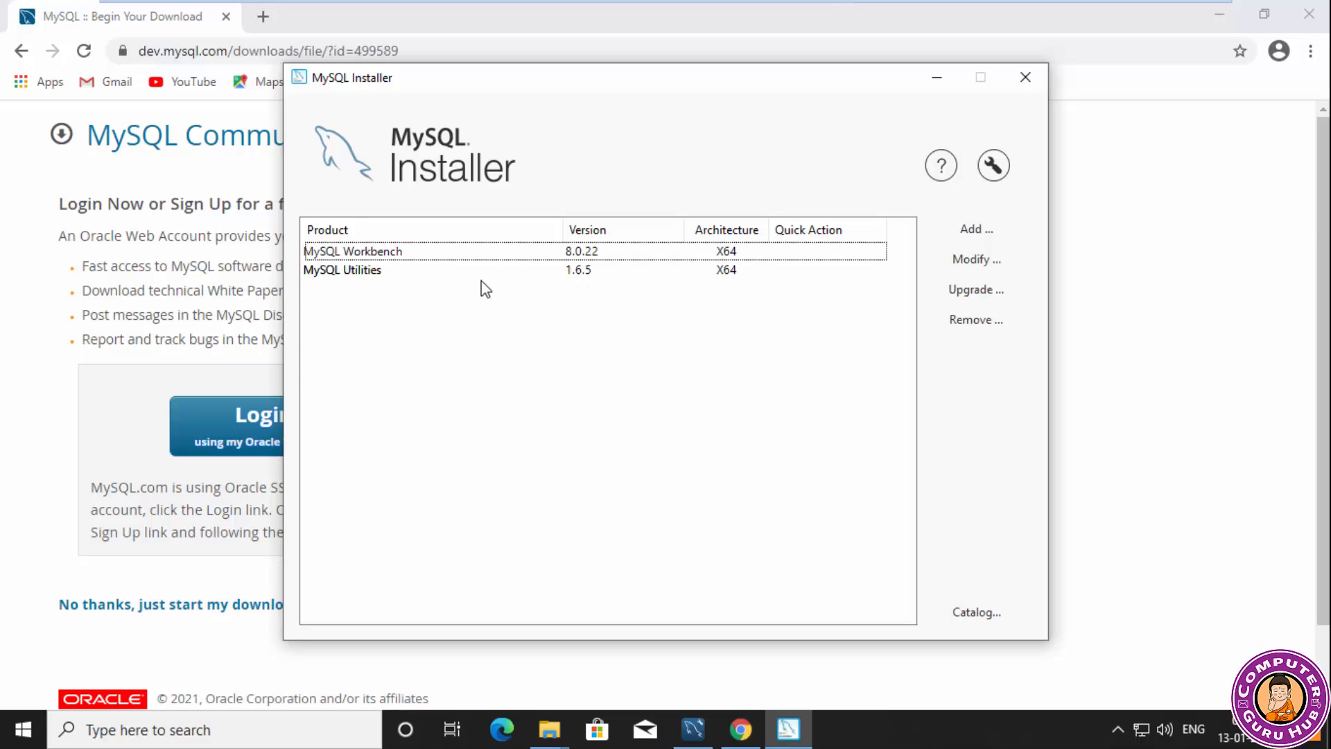
{"action": "left_click", "coordinate": [566, 268]}
{"action": "left_click", "coordinate": [567, 253]}
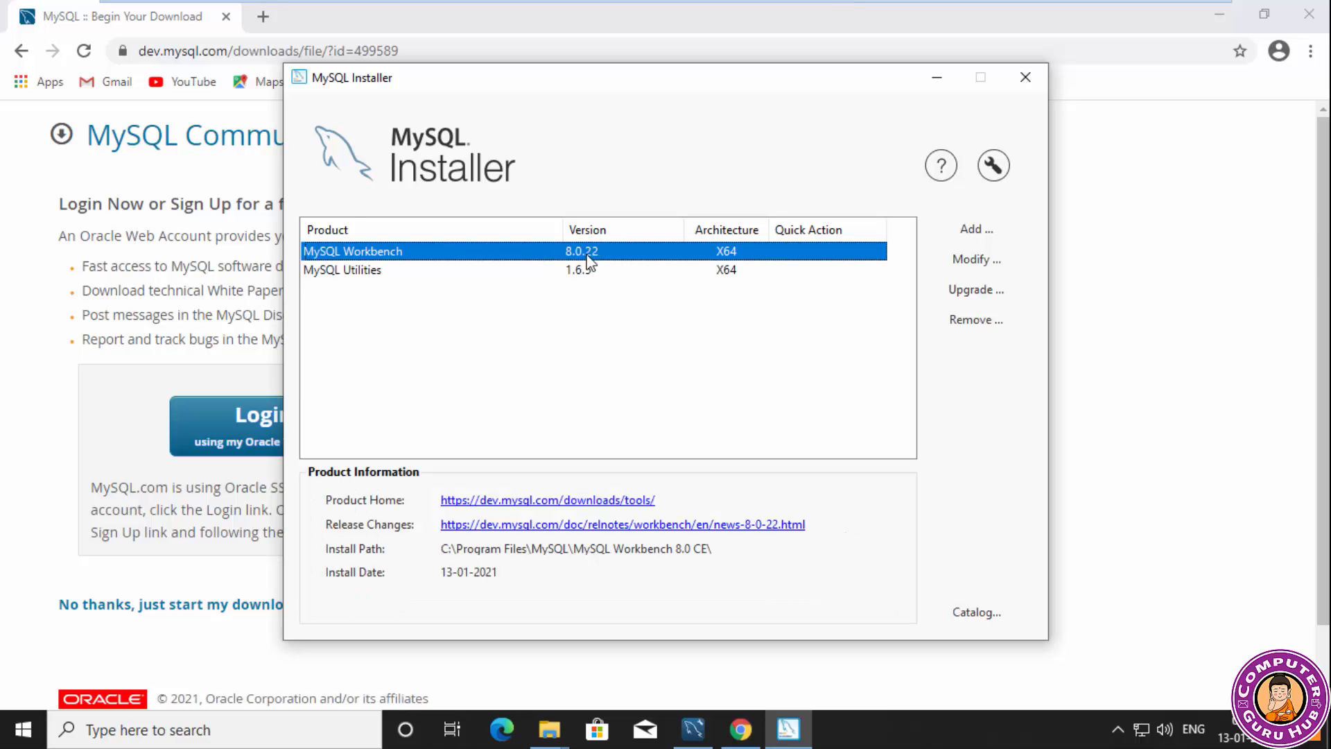
{"action": "left_click", "coordinate": [950, 235]}
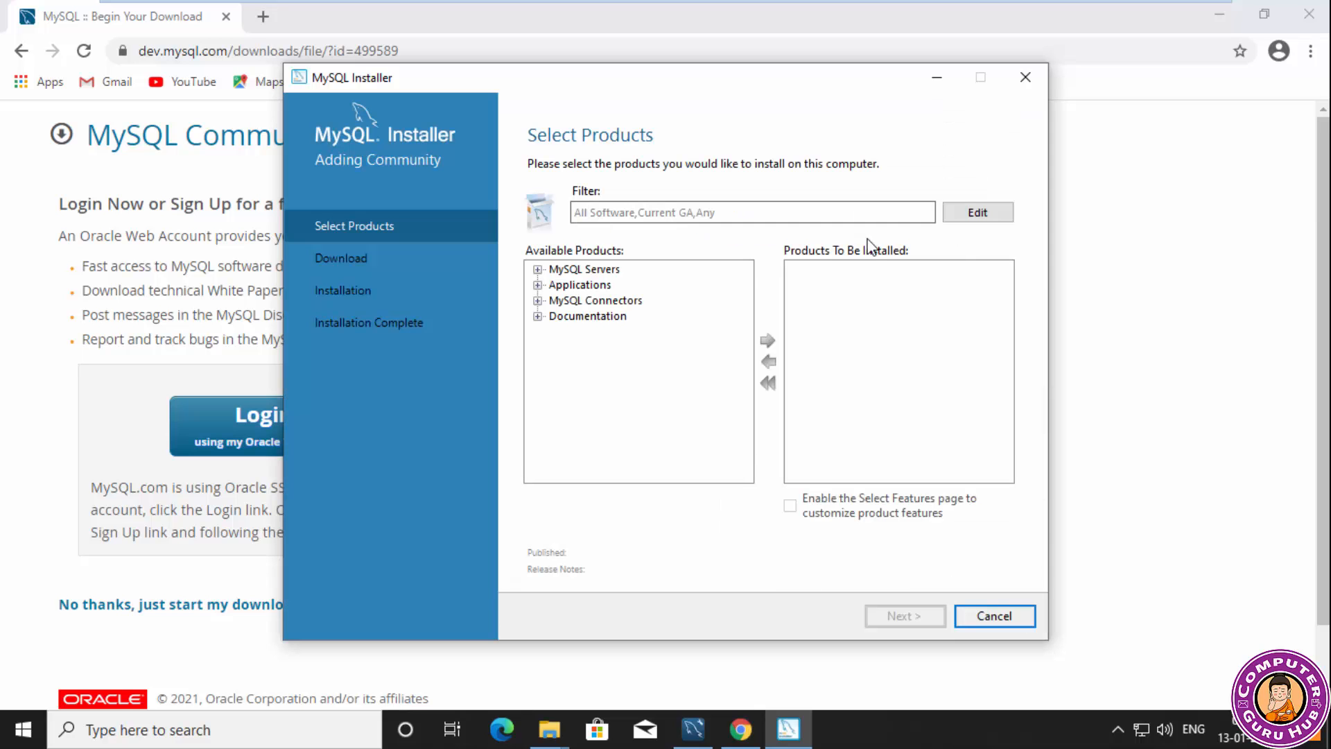
{"action": "left_click", "coordinate": [574, 270]}
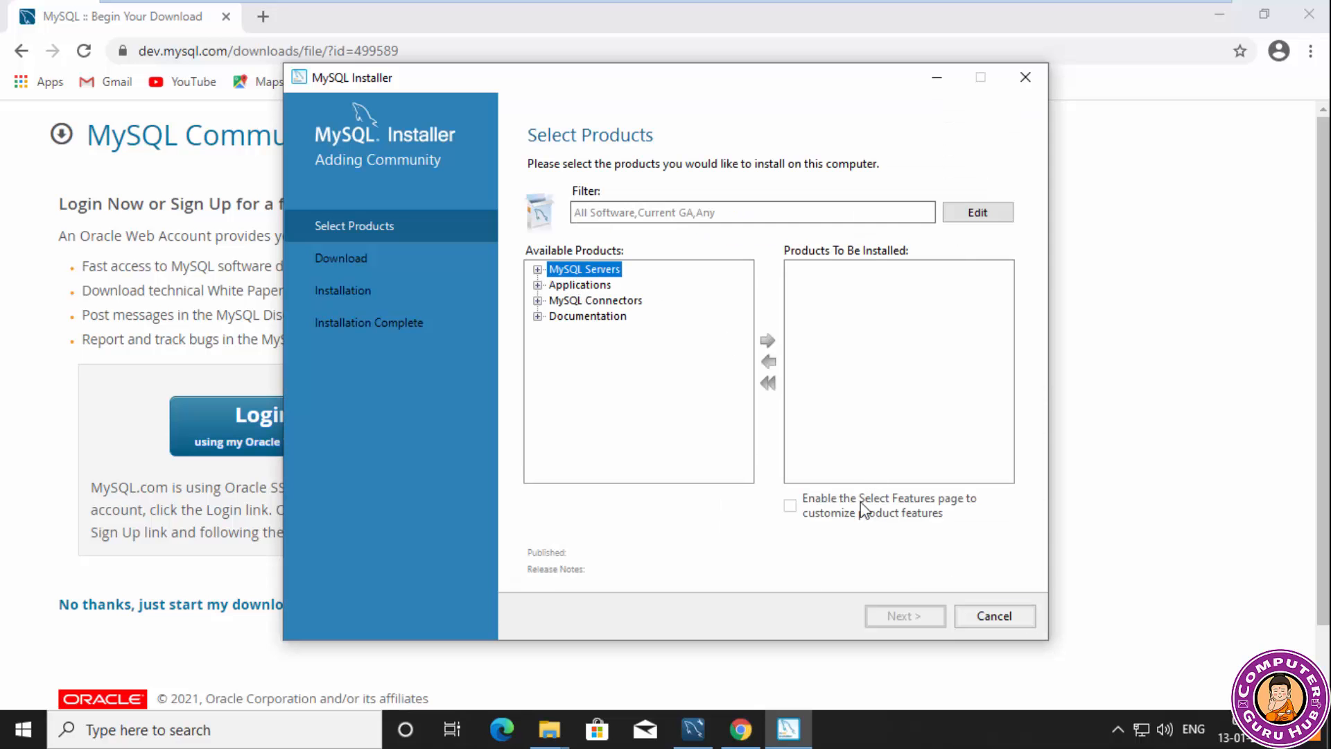
{"action": "left_click", "coordinate": [538, 269]}
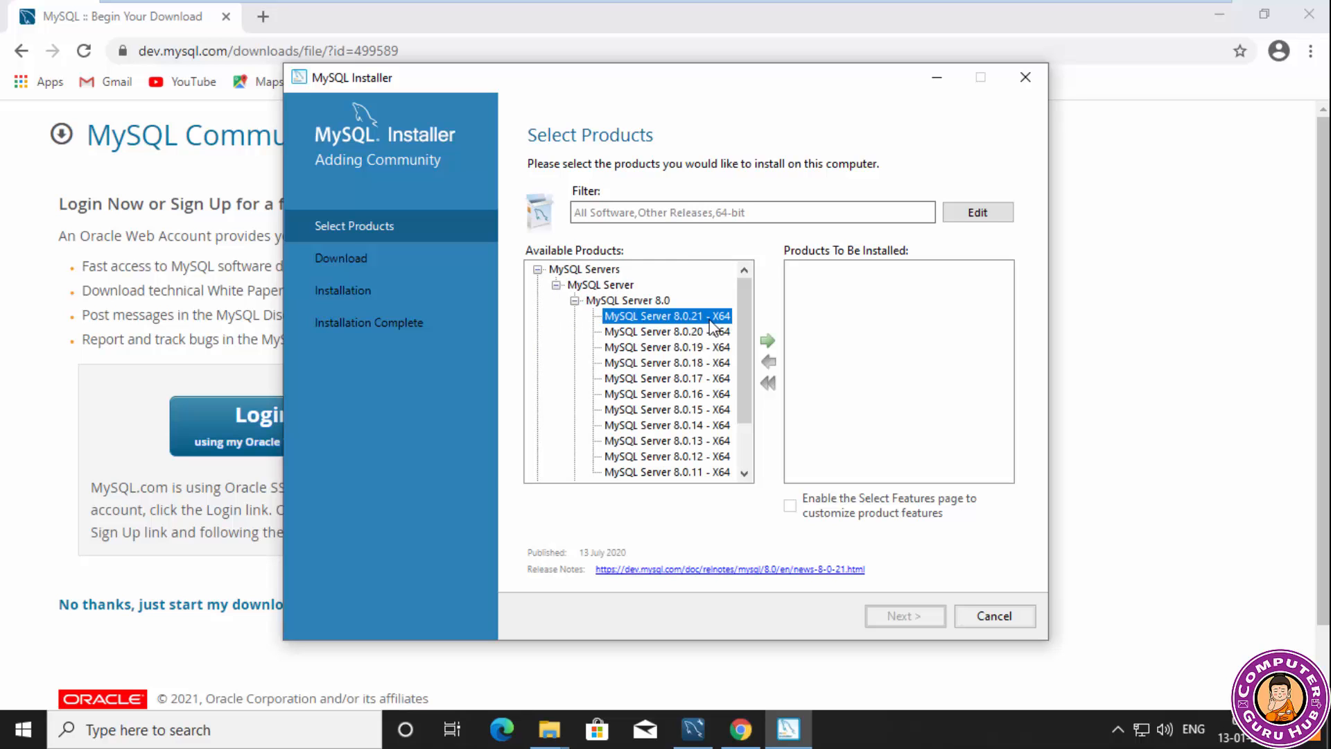
{"action": "left_click_drag", "start_coordinate": [738, 404], "coordinate": [742, 367]}
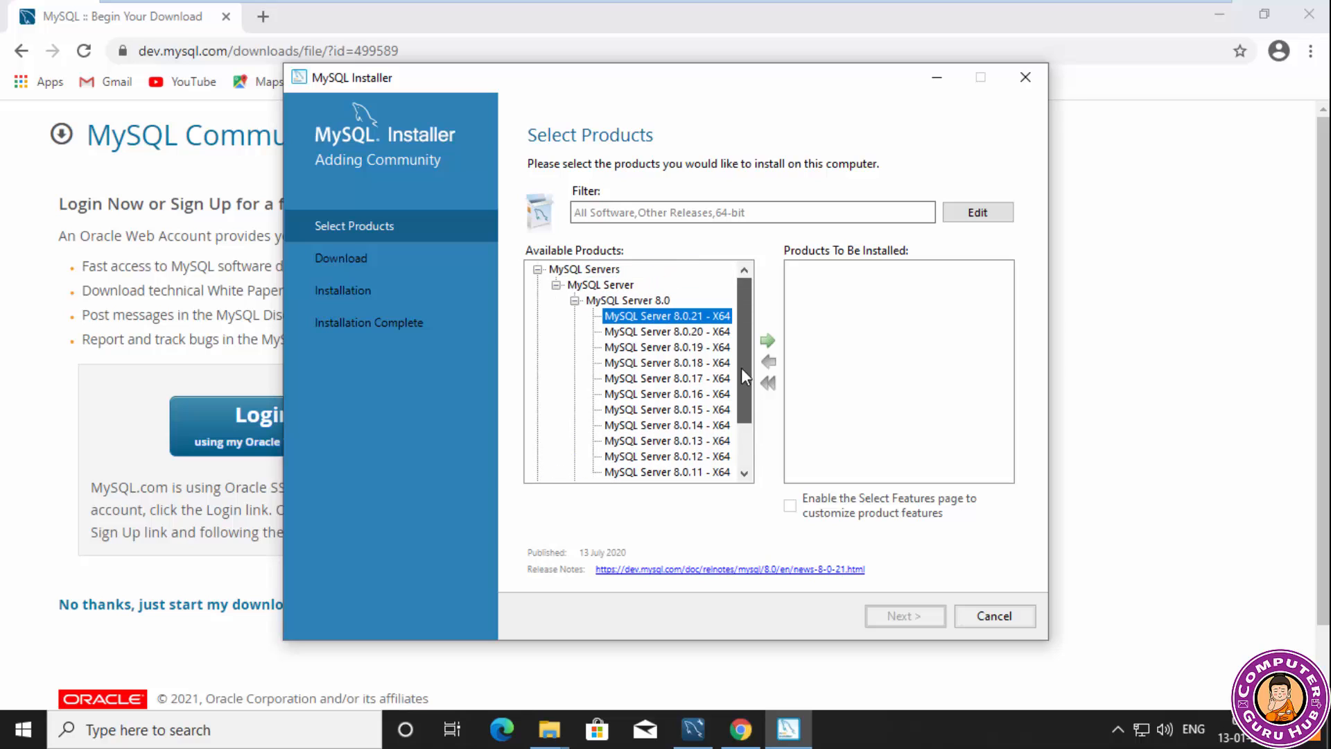
Open the release notes for MySQL Server 8.0.21 and skim through the listed changes.
{"action": "left_click", "coordinate": [691, 570]}
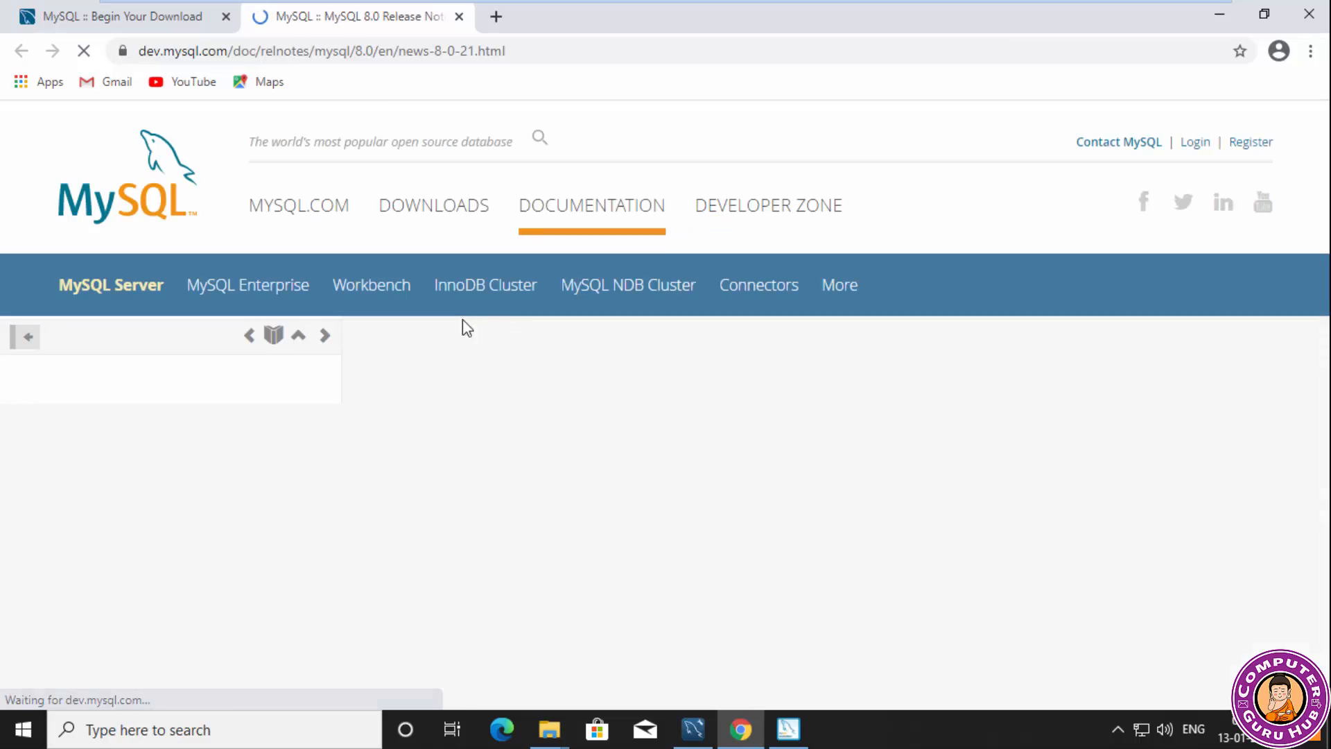
{"action": "scroll", "coordinate": [489, 361], "scroll_direction": "down", "scroll_amount": 1}
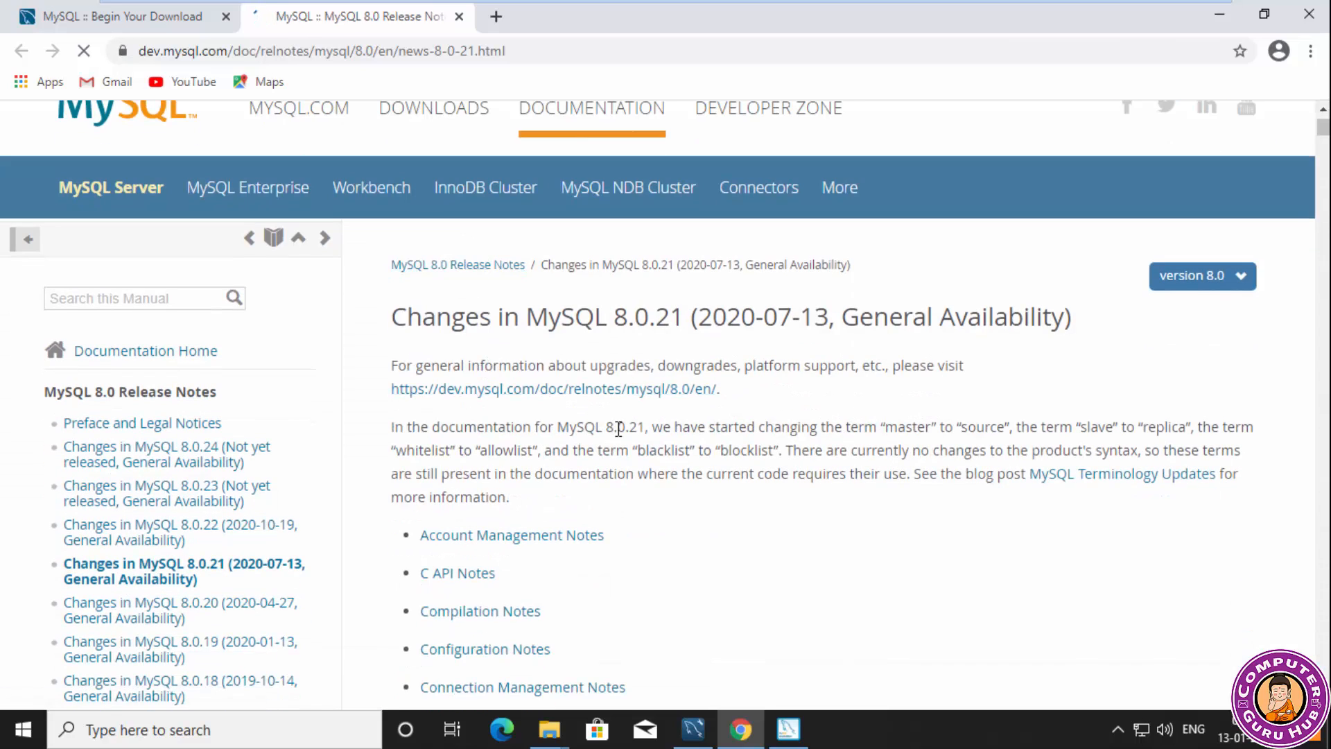
{"action": "scroll", "coordinate": [618, 425], "scroll_direction": "down", "scroll_amount": 8}
{"action": "scroll", "coordinate": [619, 435], "scroll_direction": "down", "scroll_amount": 12}
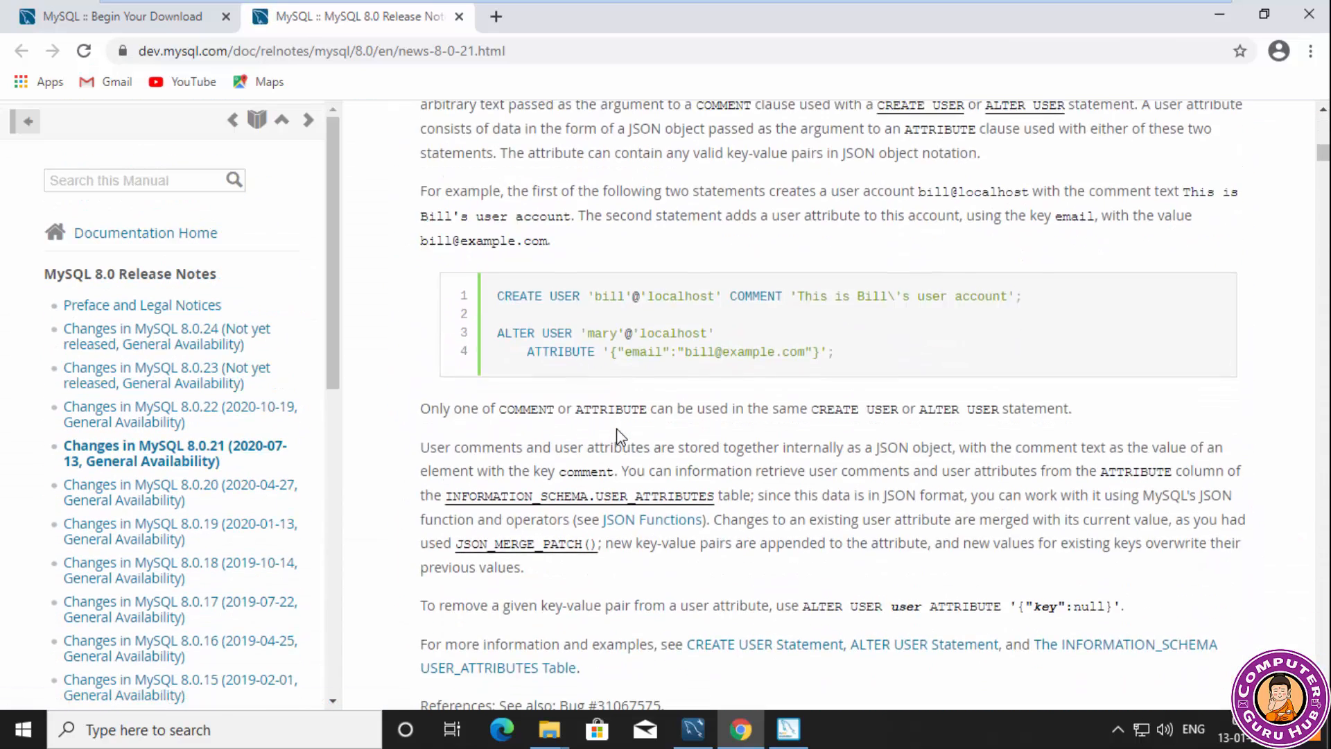
{"action": "scroll", "coordinate": [617, 434], "scroll_direction": "down", "scroll_amount": 7}
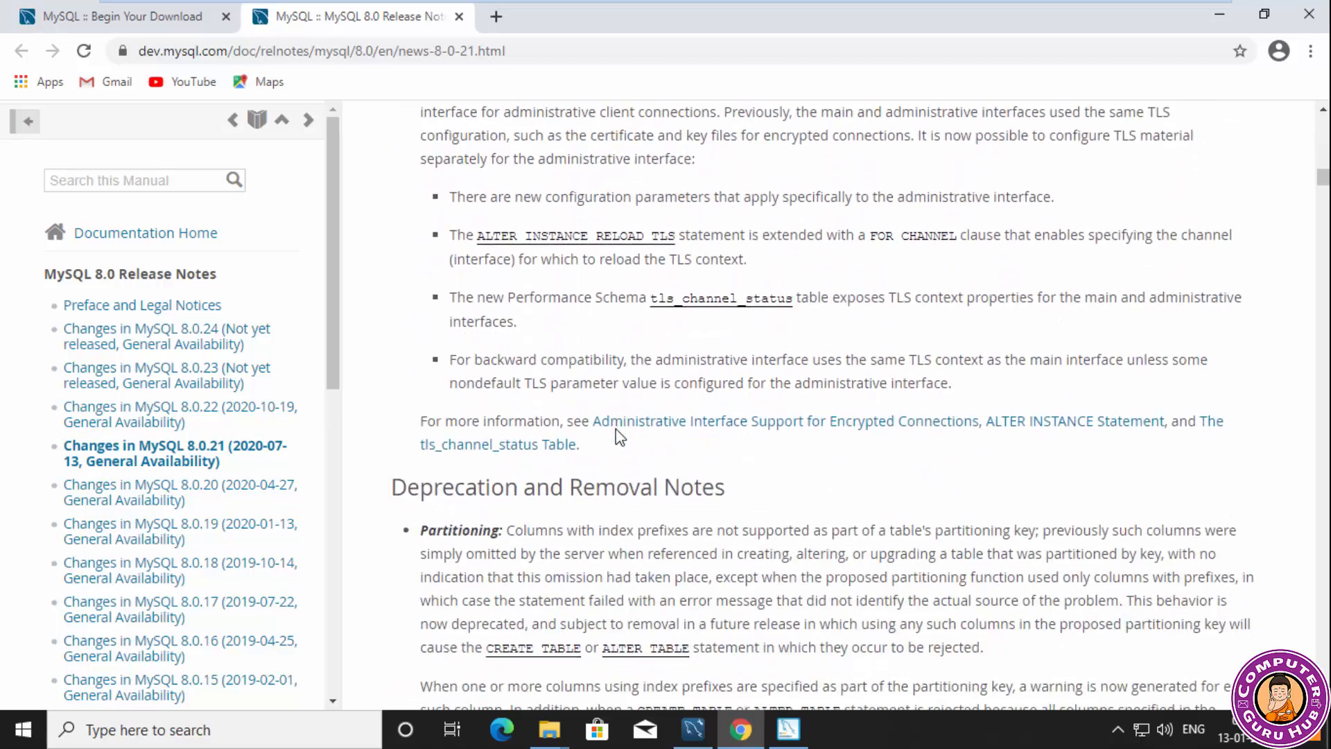
{"action": "scroll", "coordinate": [618, 423], "scroll_direction": "up", "scroll_amount": 20}
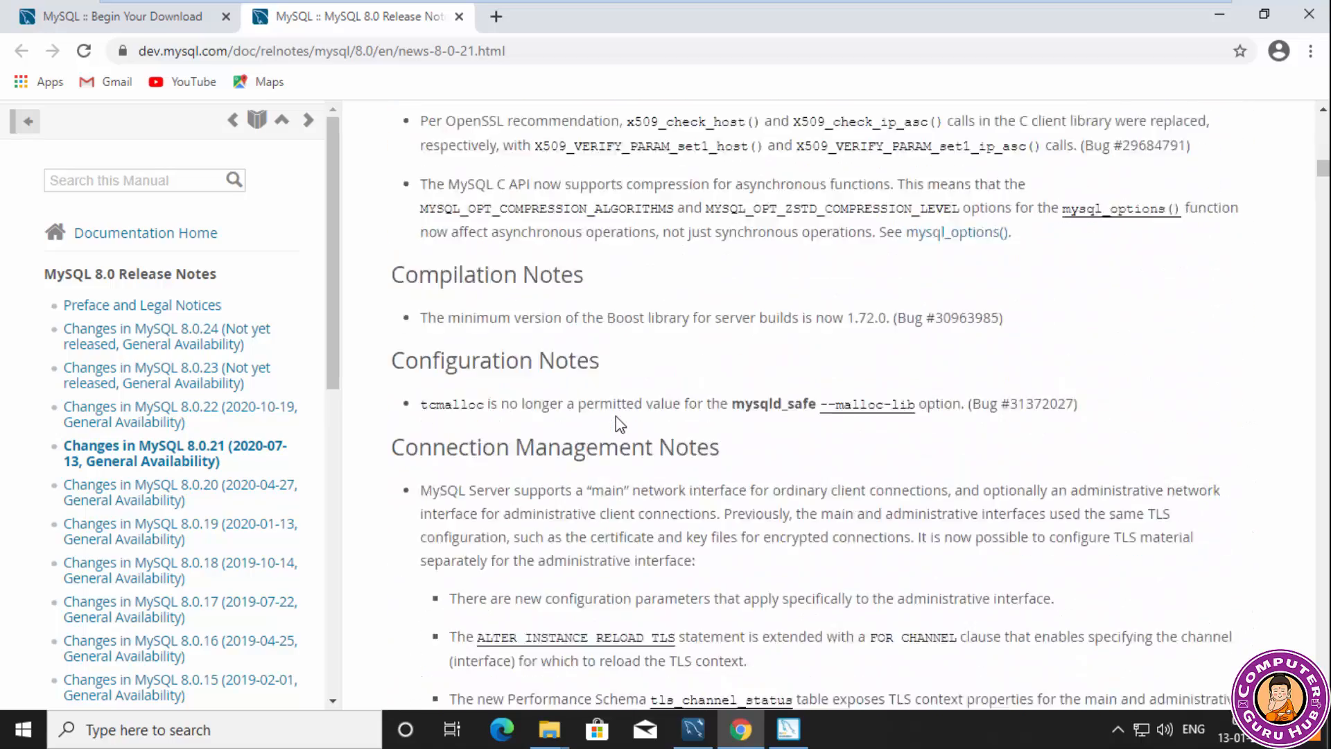
{"action": "scroll", "coordinate": [616, 401], "scroll_direction": "up", "scroll_amount": 5}
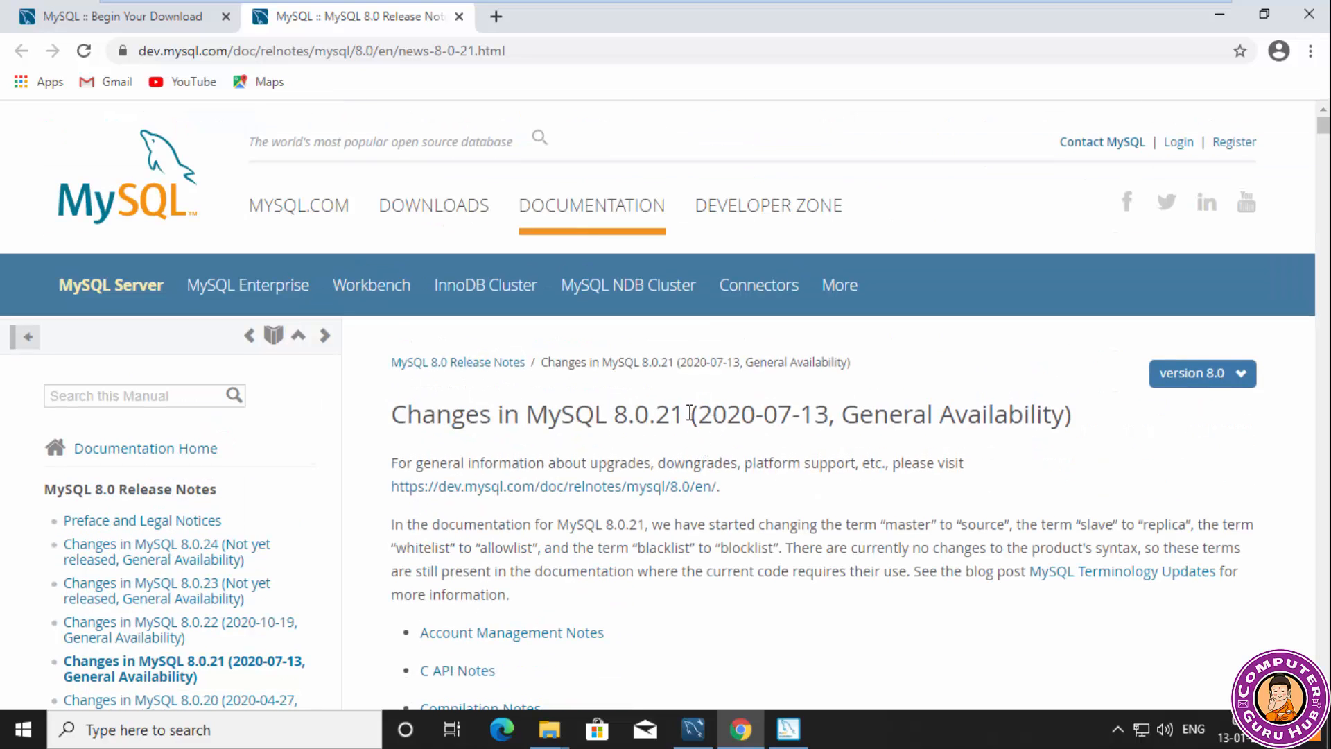
Search Google for MySQL 8.0.21 and download mysql-installer-web-community-8.0.21.0.msi from the archived installer versions.
{"action": "left_click_drag", "start_coordinate": [684, 416], "coordinate": [526, 416]}
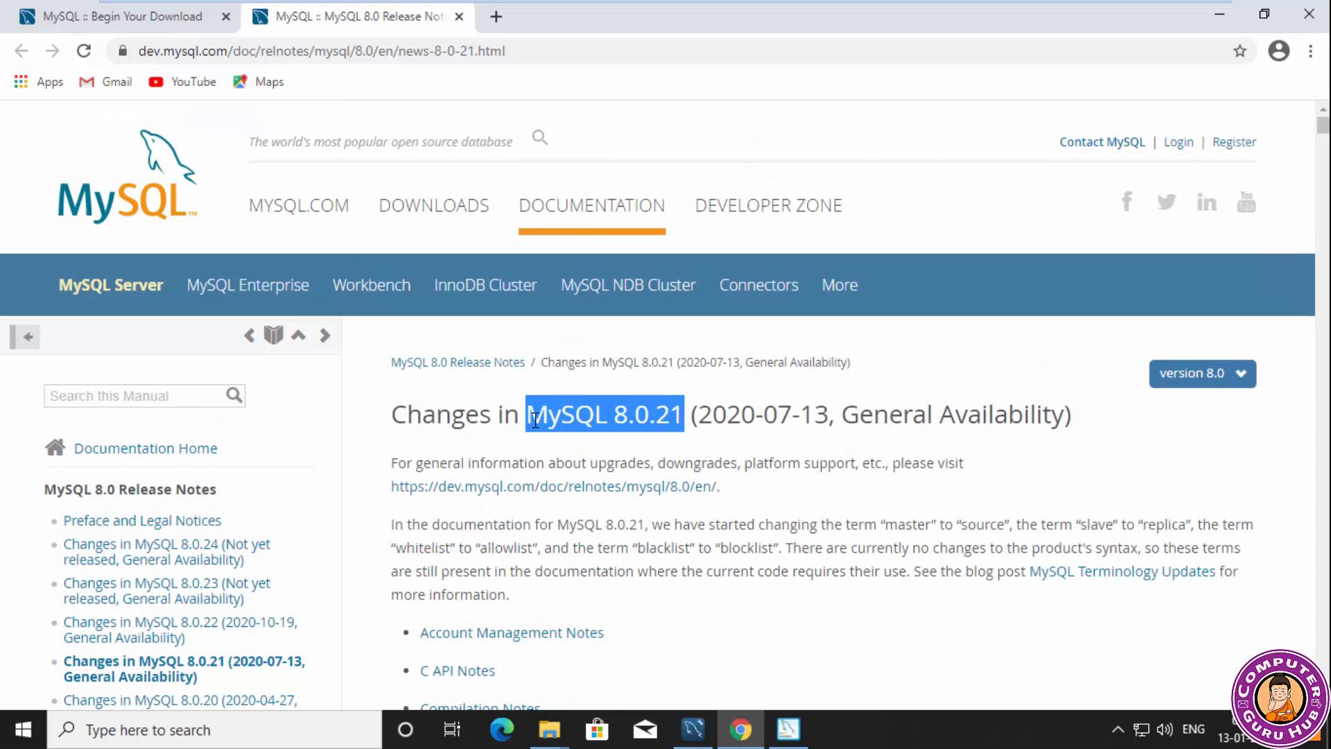
{"action": "right_click", "coordinate": [535, 419]}
{"action": "left_click", "coordinate": [590, 459]}
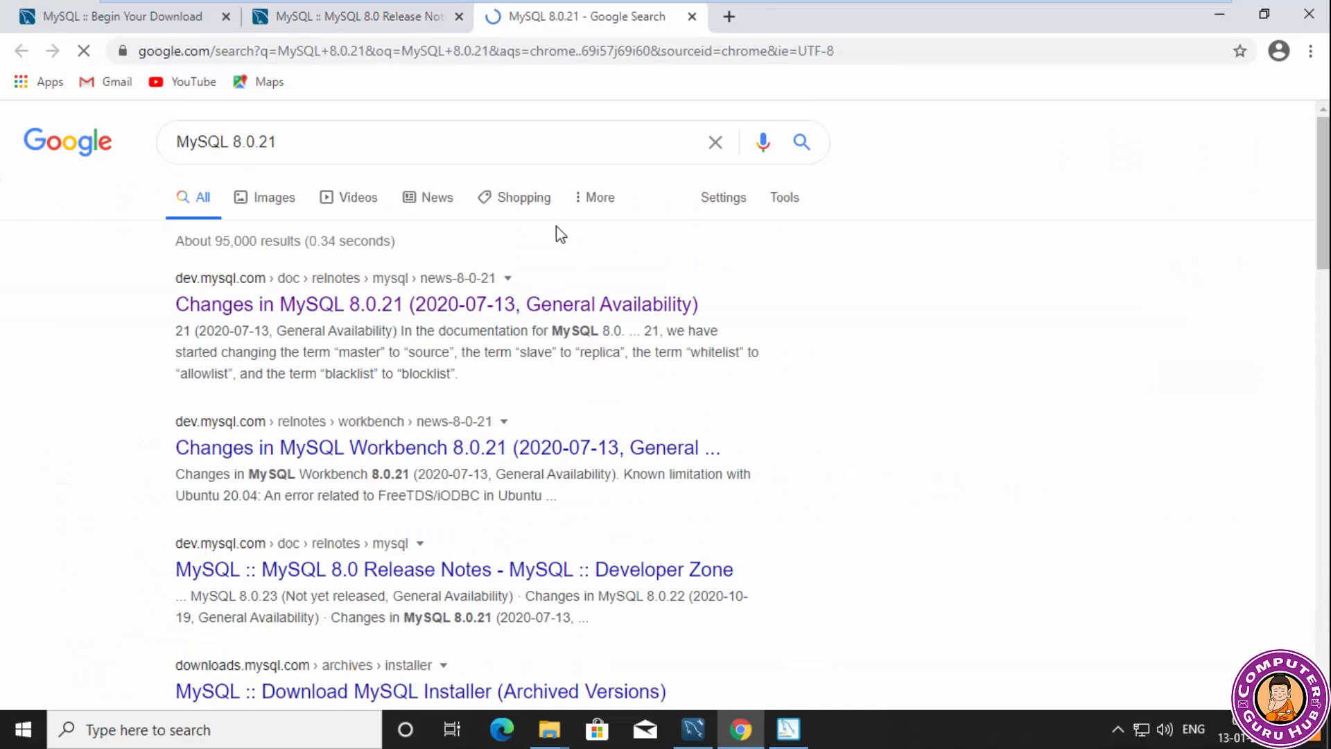
{"action": "scroll", "coordinate": [511, 407], "scroll_direction": "down", "scroll_amount": 3}
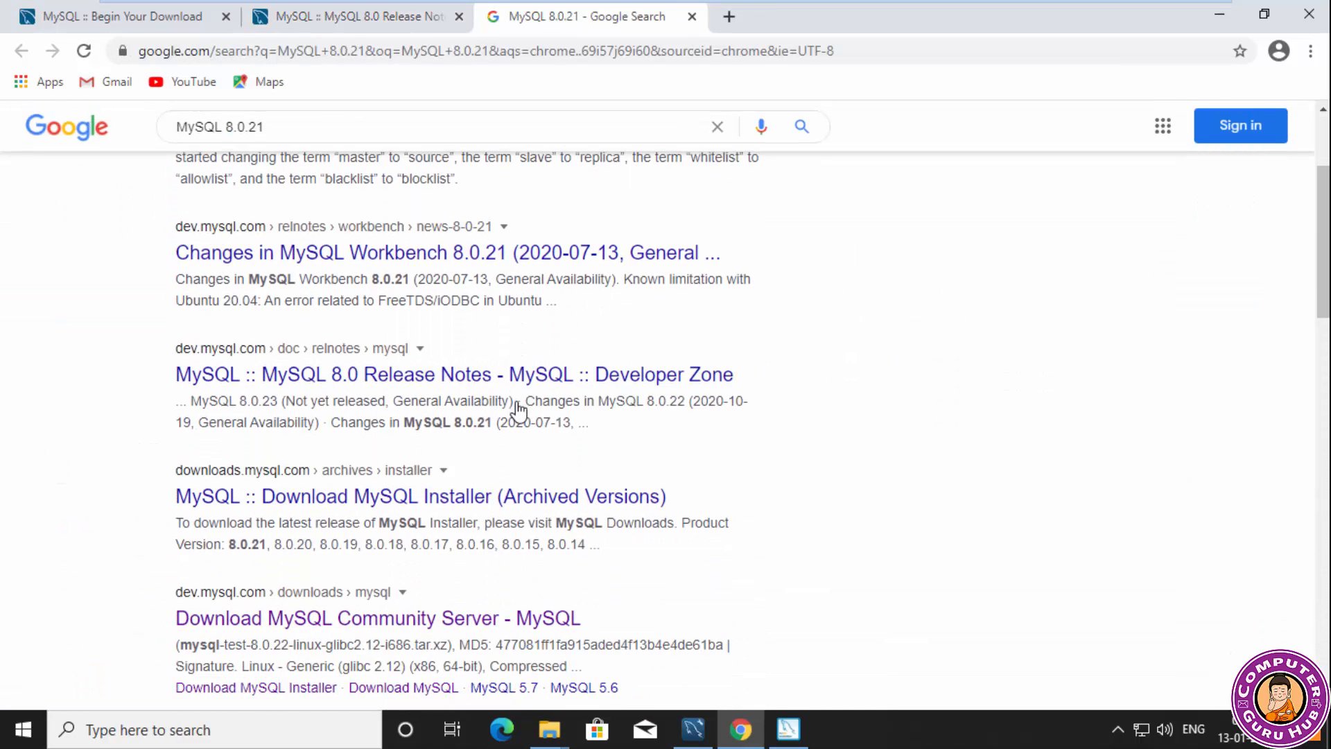
{"action": "left_click", "coordinate": [442, 497]}
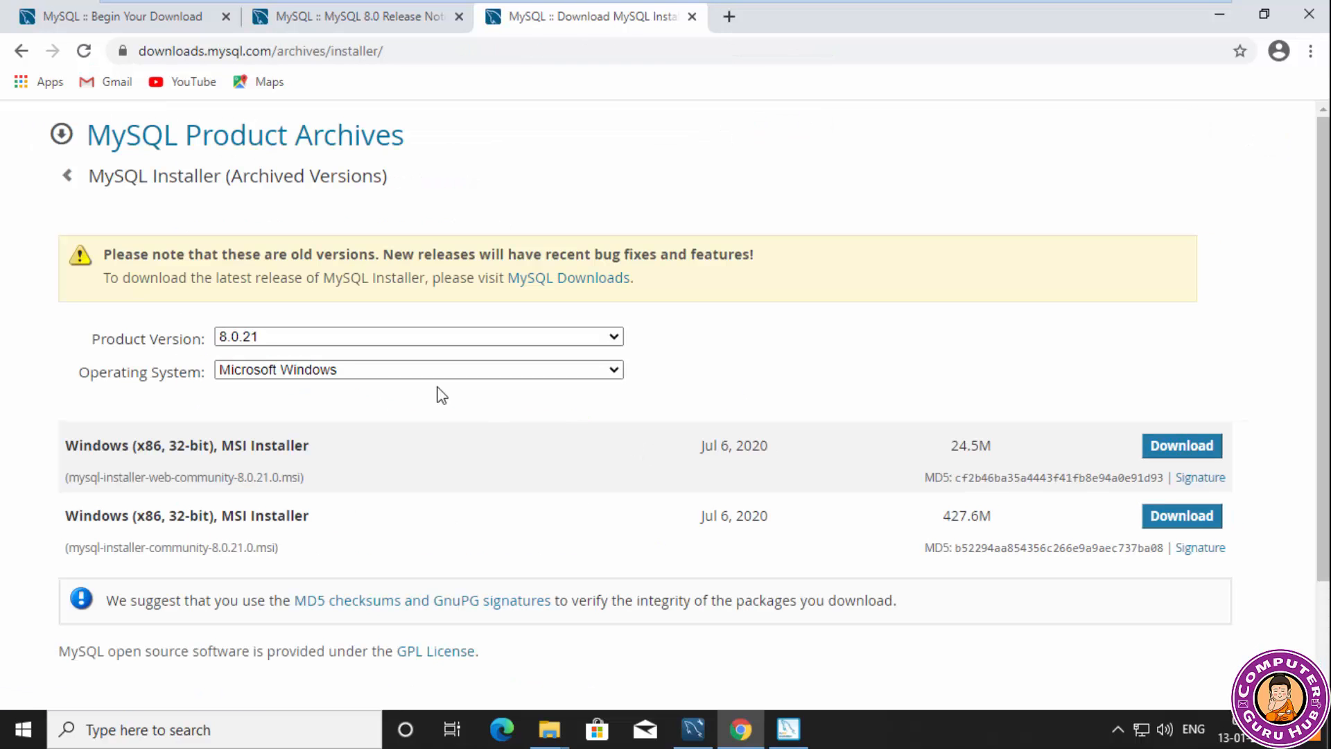
{"action": "scroll", "coordinate": [383, 384], "scroll_direction": "down", "scroll_amount": 2}
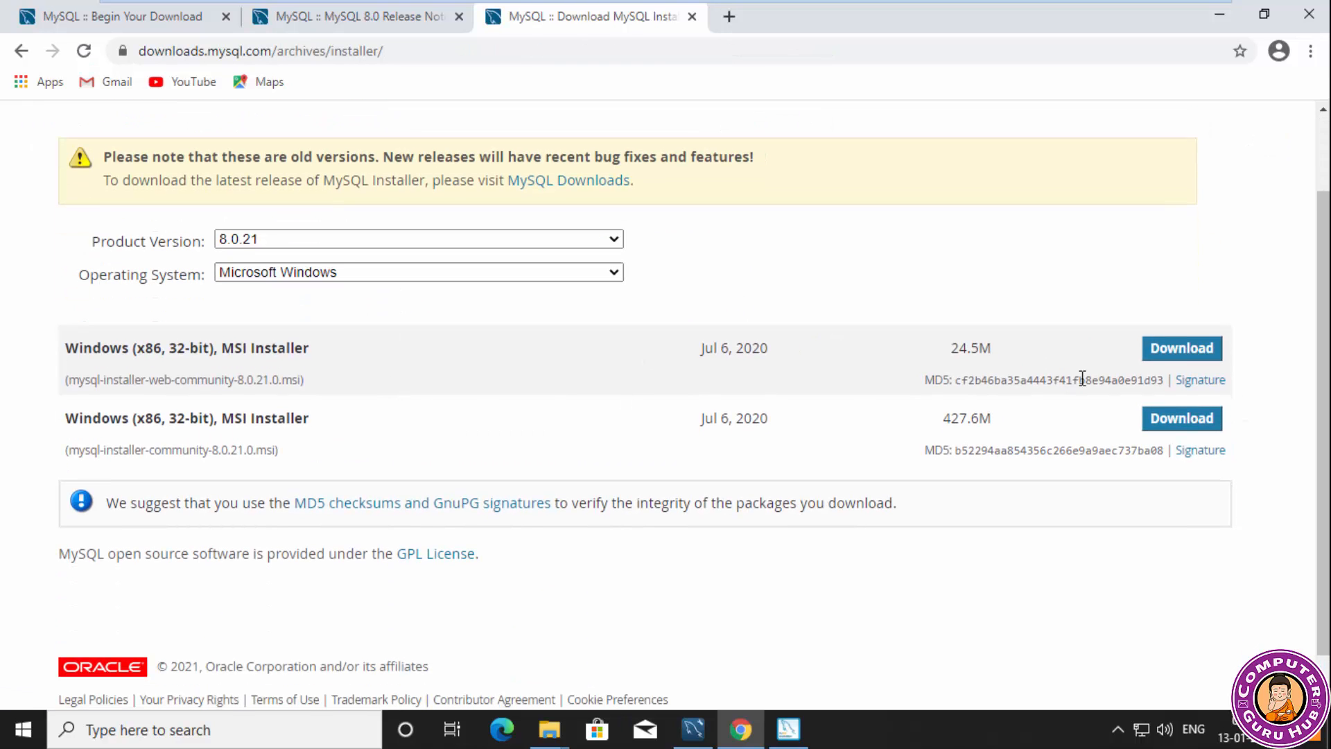
{"action": "left_click", "coordinate": [1169, 352]}
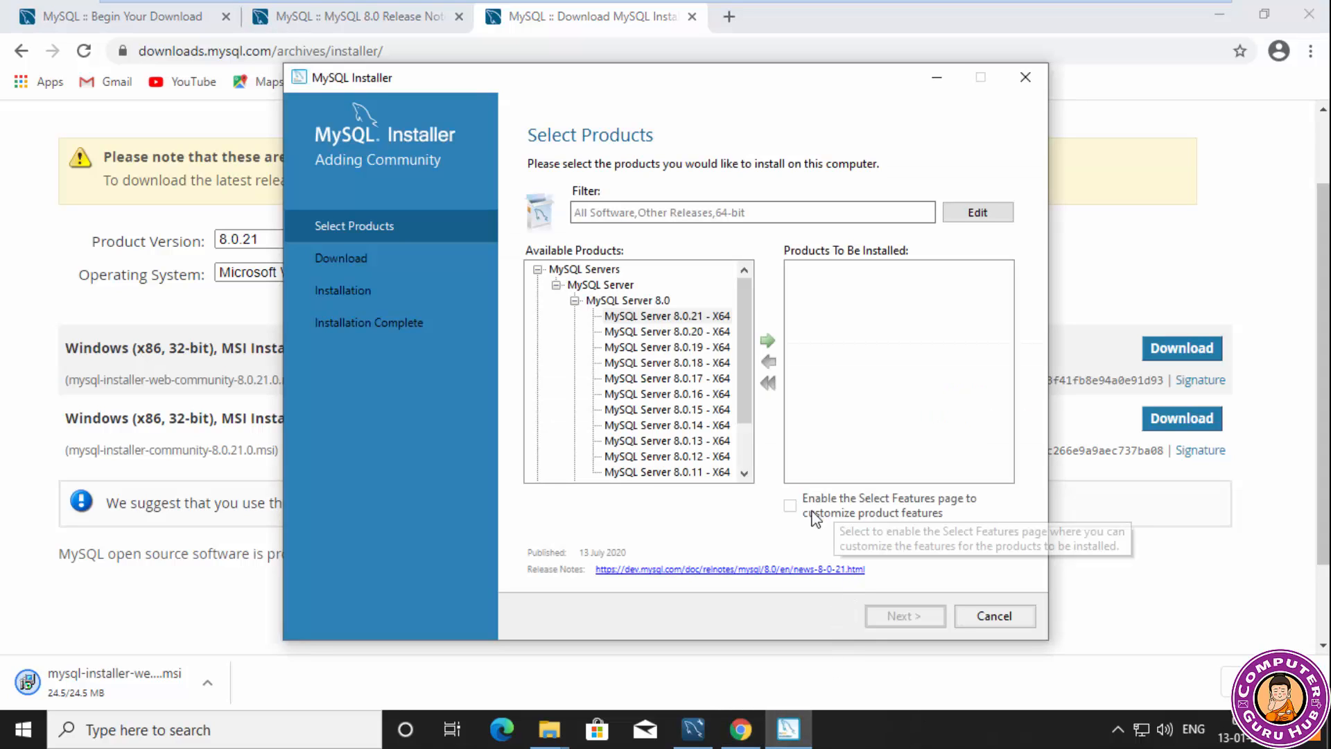
Queue MySQL Server 8.0.21 - X64 for installation and check the MySQL Workbench 8.0 versions under Applications.
{"action": "left_click", "coordinate": [767, 340]}
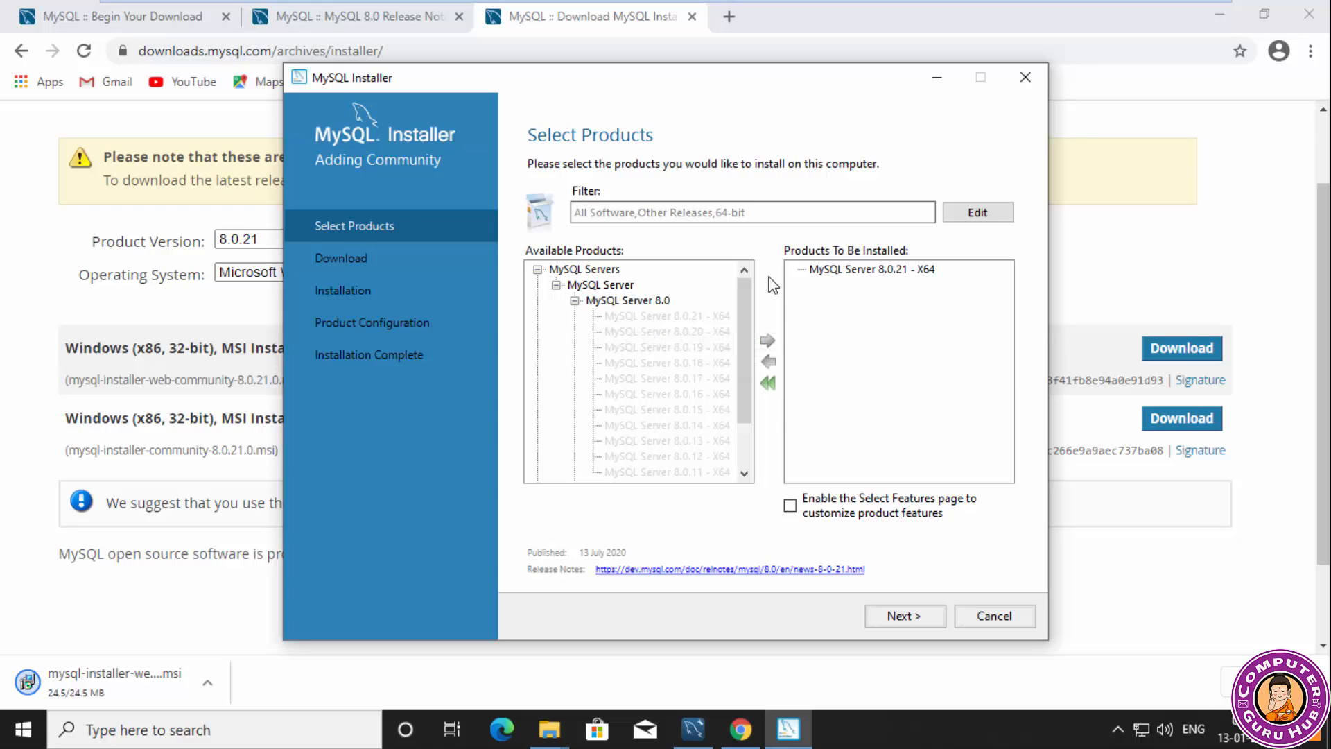
{"action": "left_click", "coordinate": [556, 285]}
{"action": "left_click", "coordinate": [537, 300]}
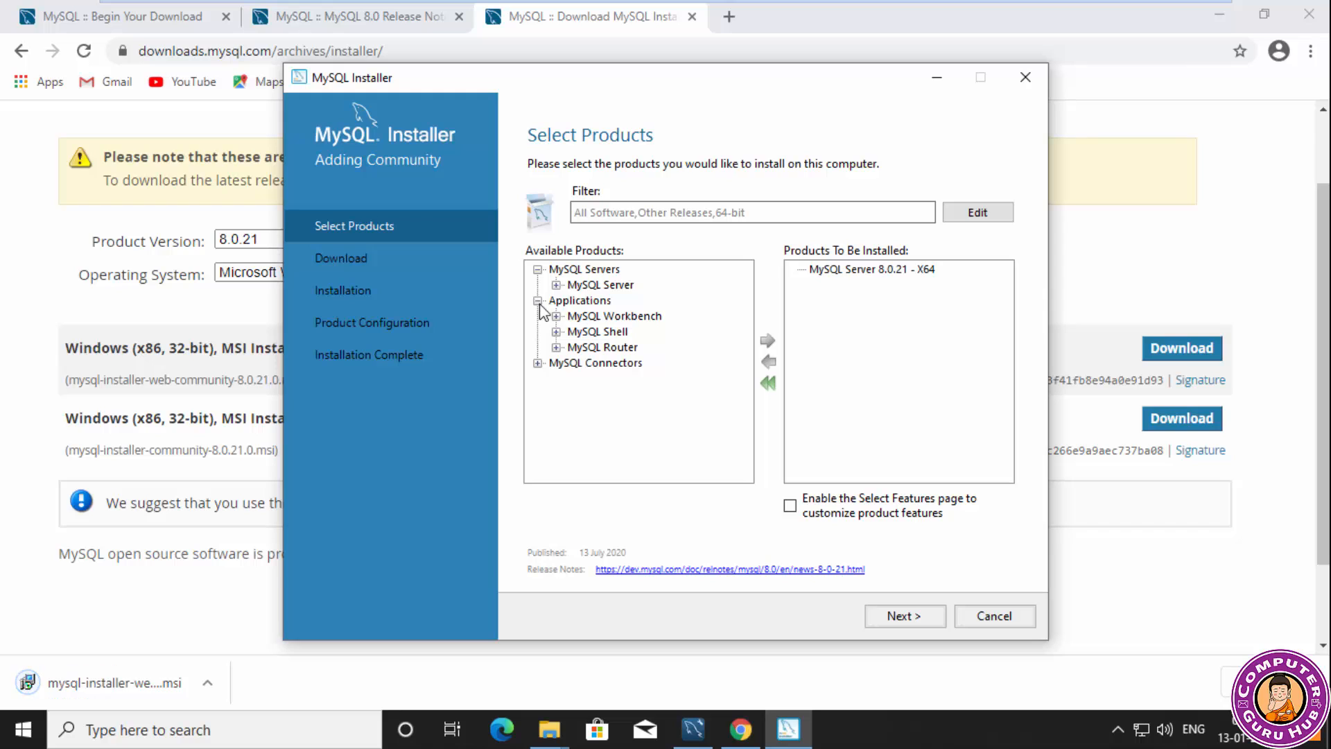
{"action": "left_click", "coordinate": [556, 316]}
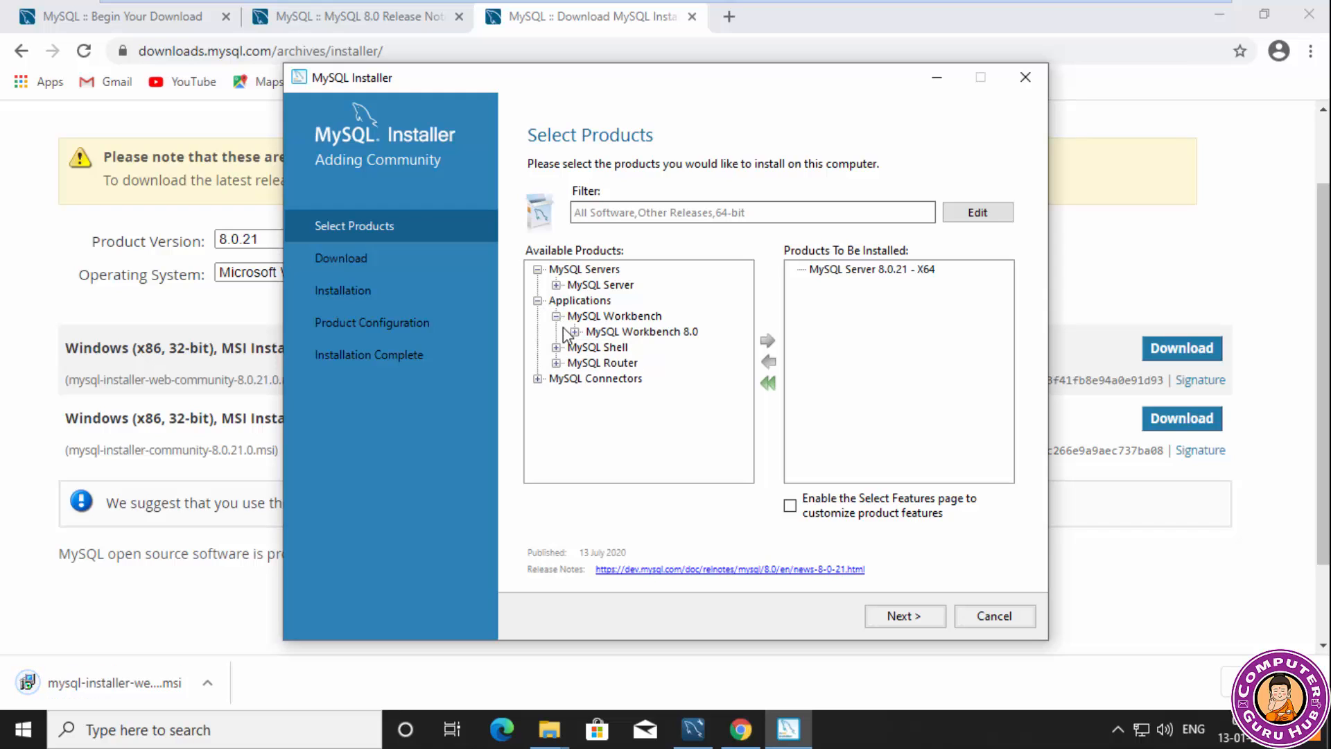
{"action": "left_click", "coordinate": [574, 331]}
{"action": "left_click", "coordinate": [613, 302]}
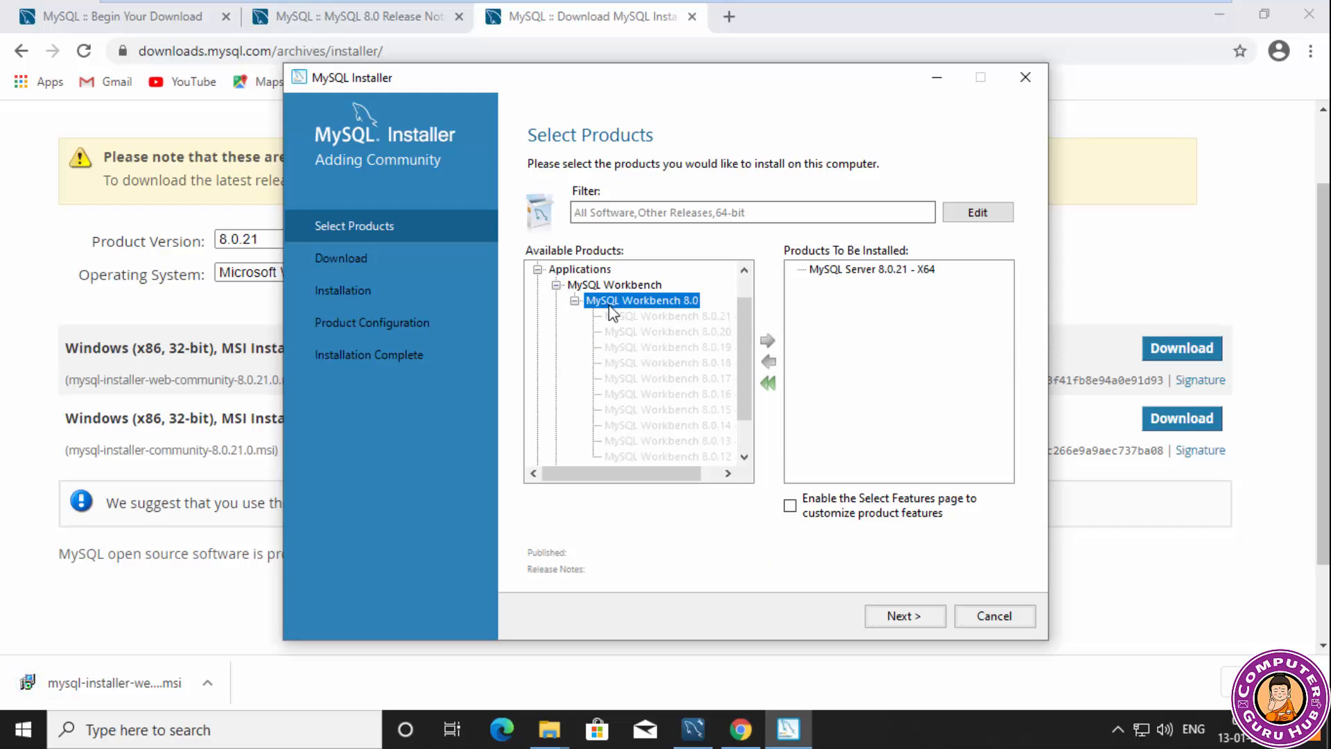
{"action": "left_click", "coordinate": [574, 301]}
{"action": "left_click", "coordinate": [556, 315]}
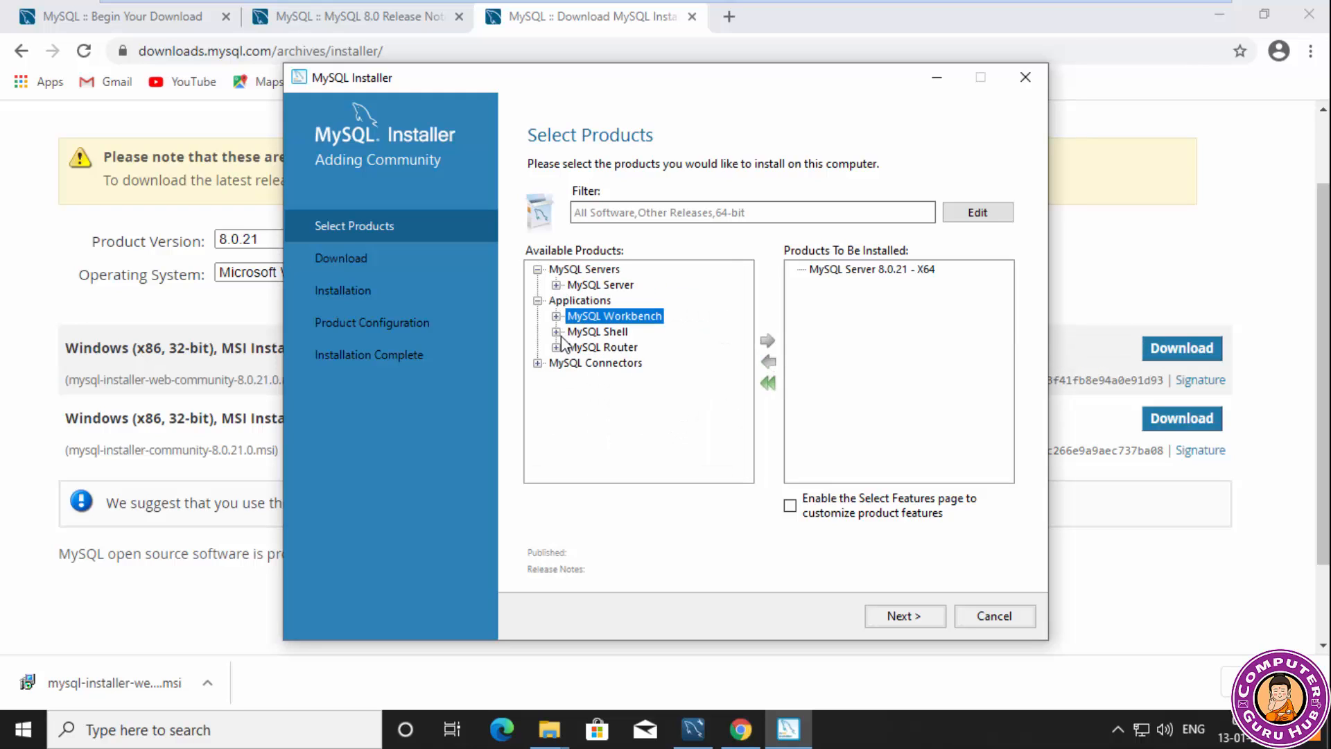
Add MySQL Shell 8.0.21 - X64 to the products to be installed.
{"action": "left_click", "coordinate": [556, 331]}
{"action": "double_click", "coordinate": [589, 347]}
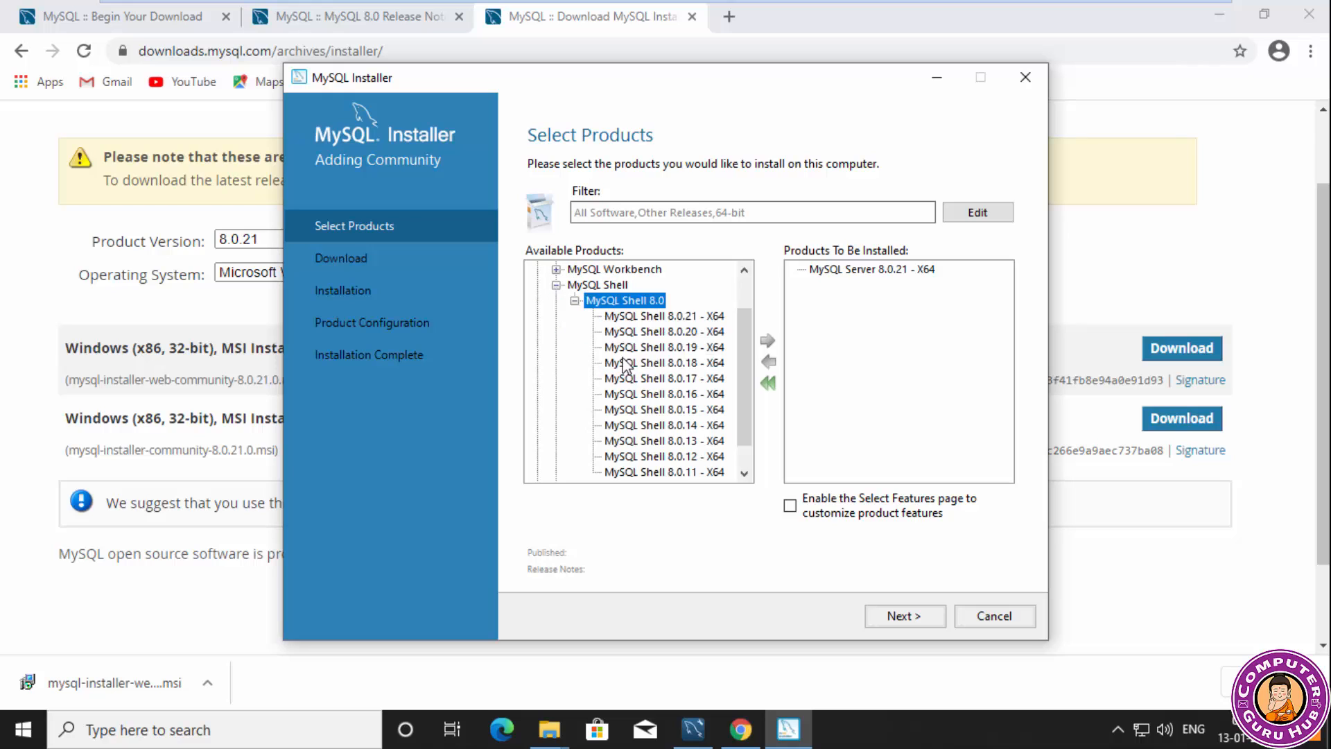
{"action": "left_click", "coordinate": [631, 321]}
{"action": "left_click", "coordinate": [768, 341]}
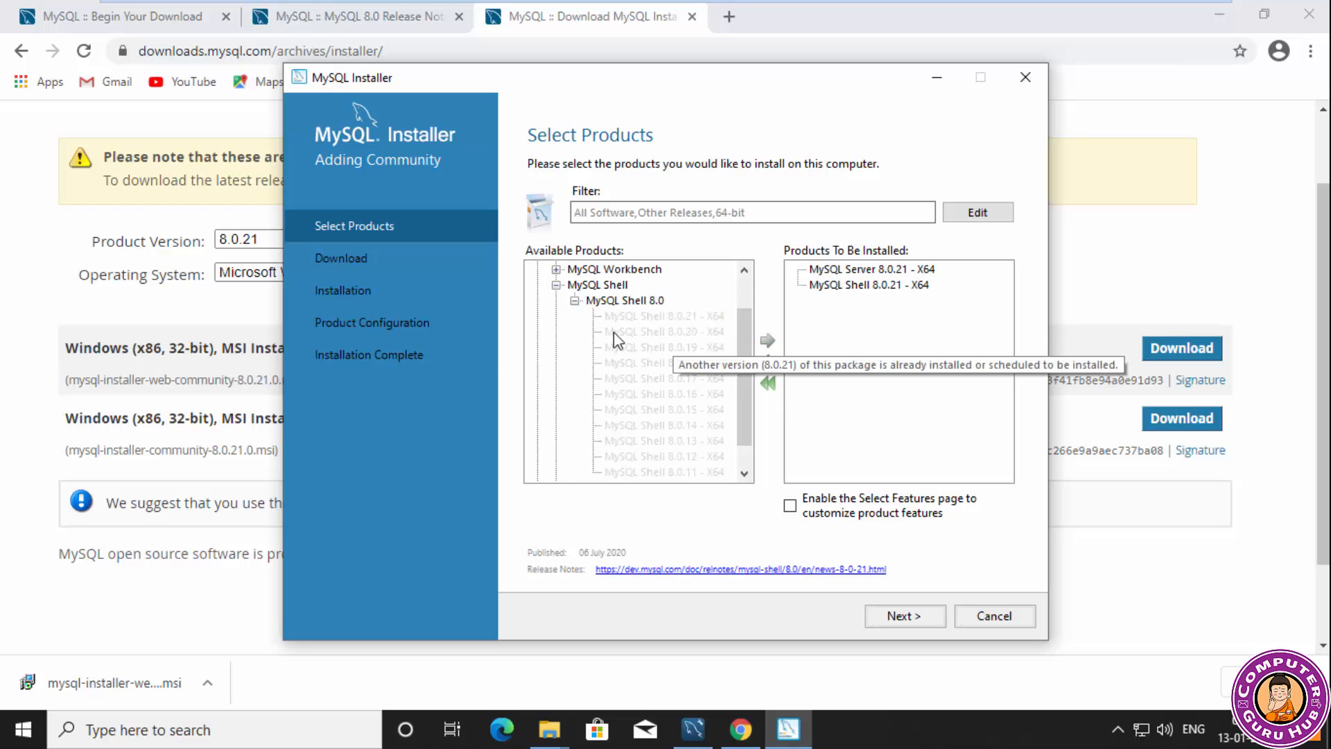
{"action": "left_click", "coordinate": [573, 300]}
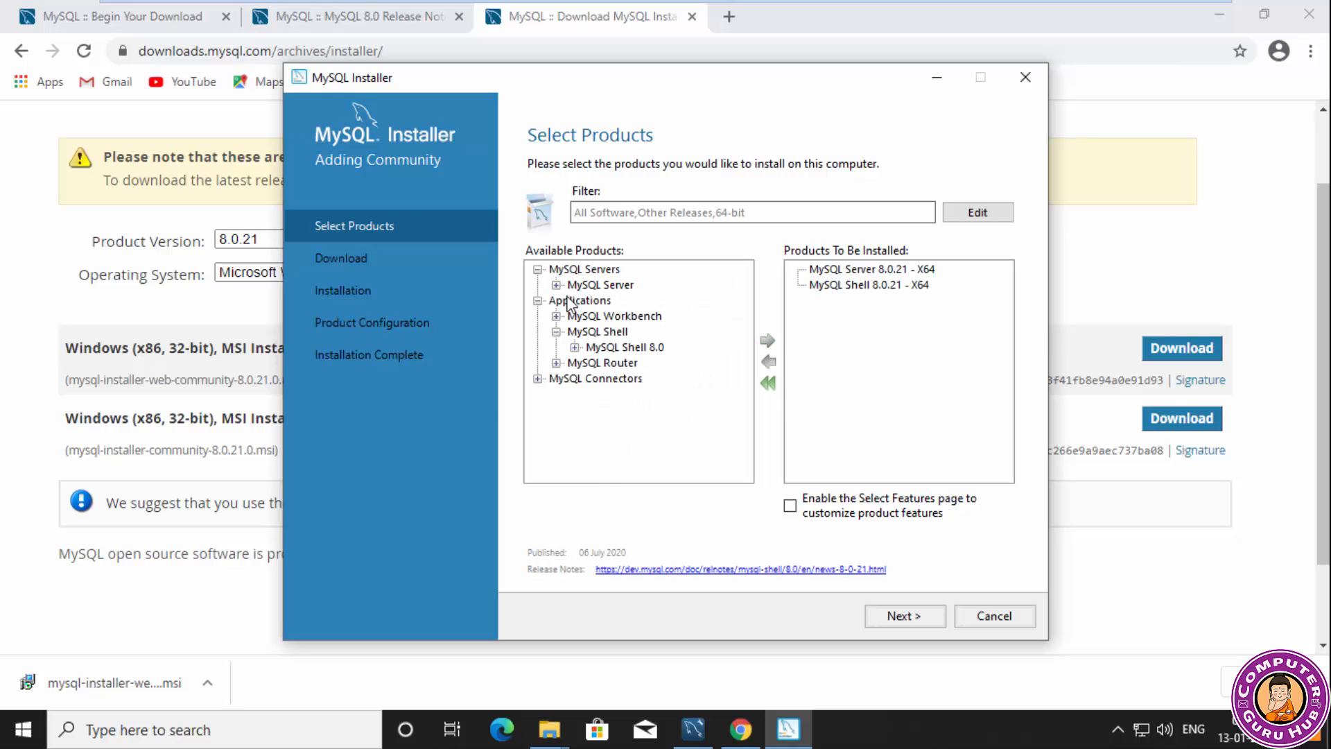
Add MySQL Router 8.0.21 - X64 to the products to be installed.
{"action": "left_click", "coordinate": [556, 363]}
{"action": "left_click", "coordinate": [575, 379]}
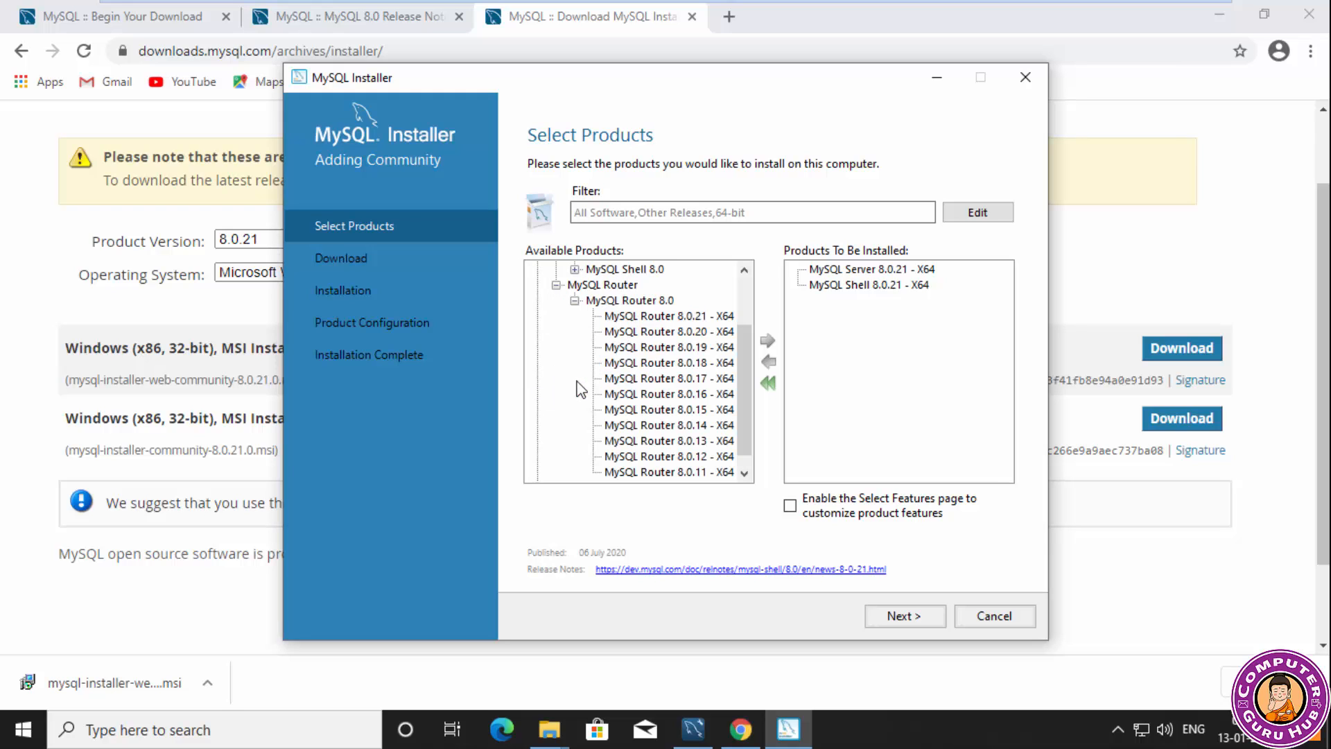
{"action": "left_click", "coordinate": [641, 316]}
{"action": "left_click", "coordinate": [766, 340]}
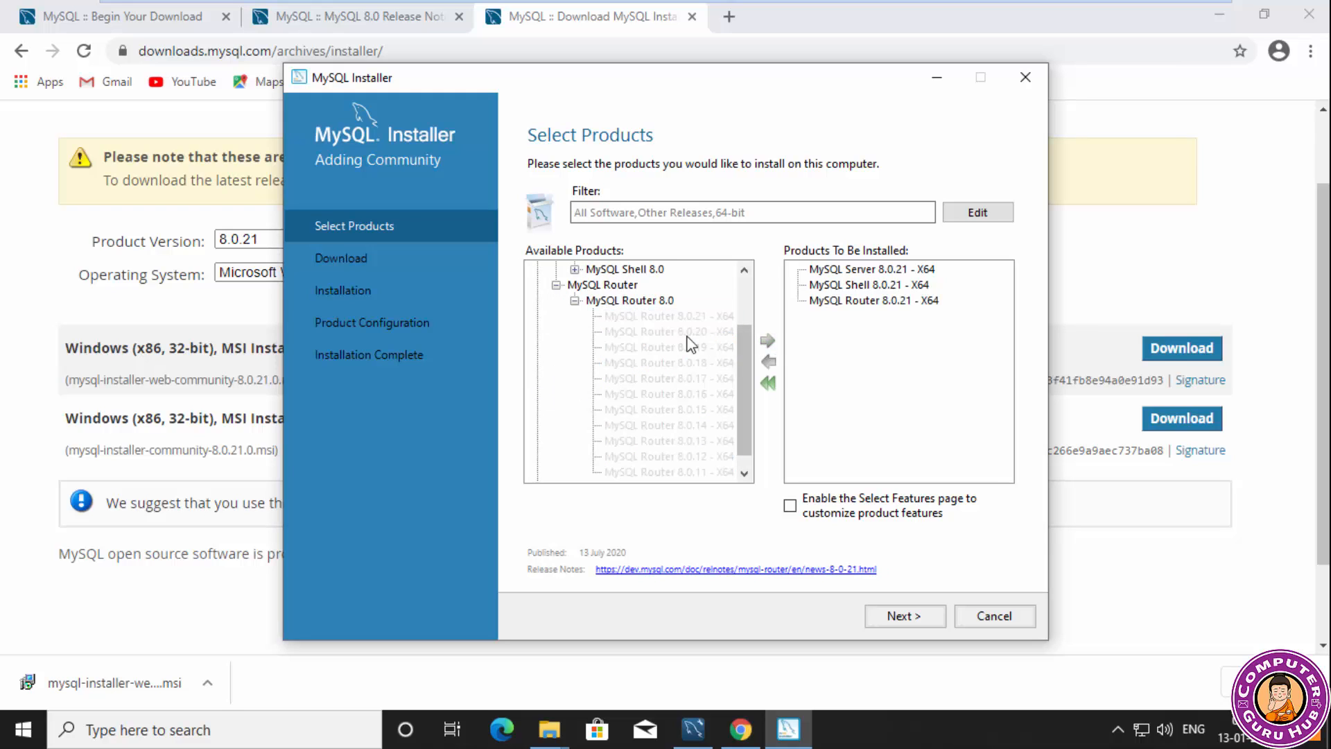
{"action": "left_click", "coordinate": [576, 302]}
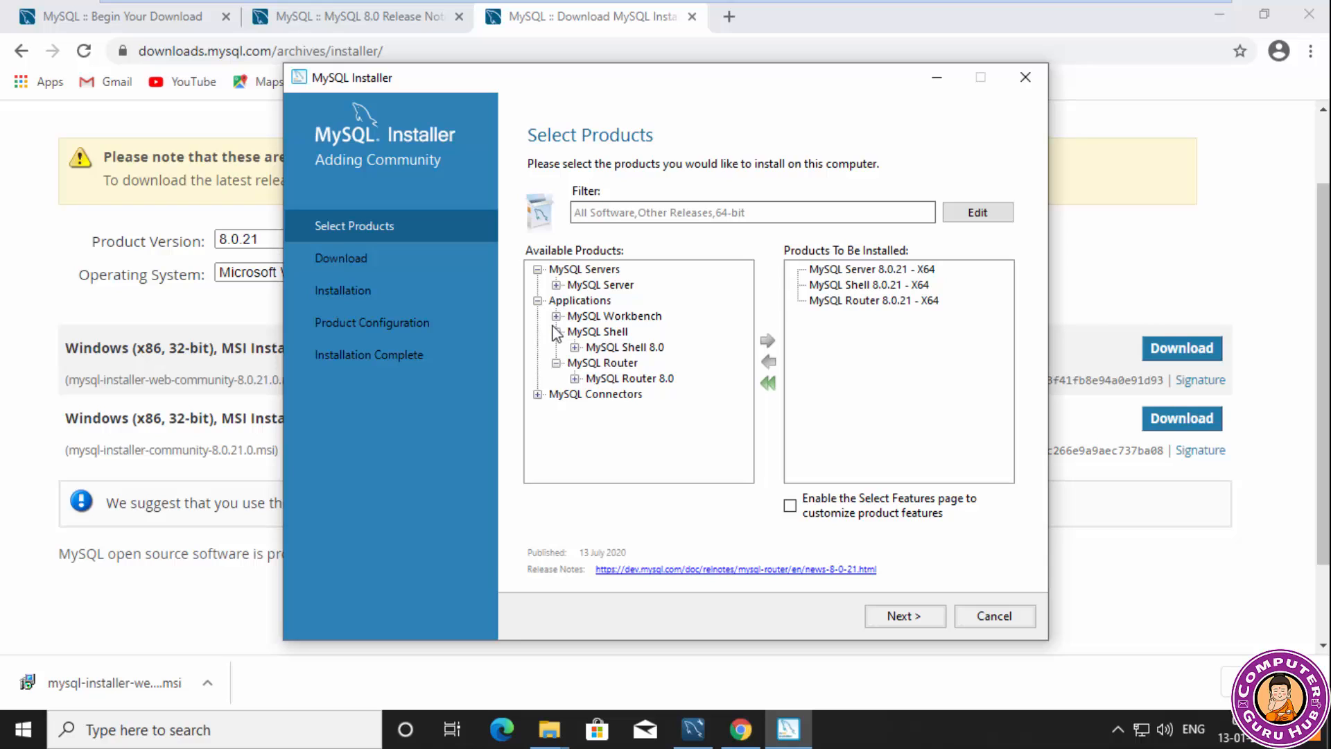
Add Connector/ODBC 8.0.21 - X64 from the MySQL Connectors to the products to be installed.
{"action": "left_click", "coordinate": [538, 393]}
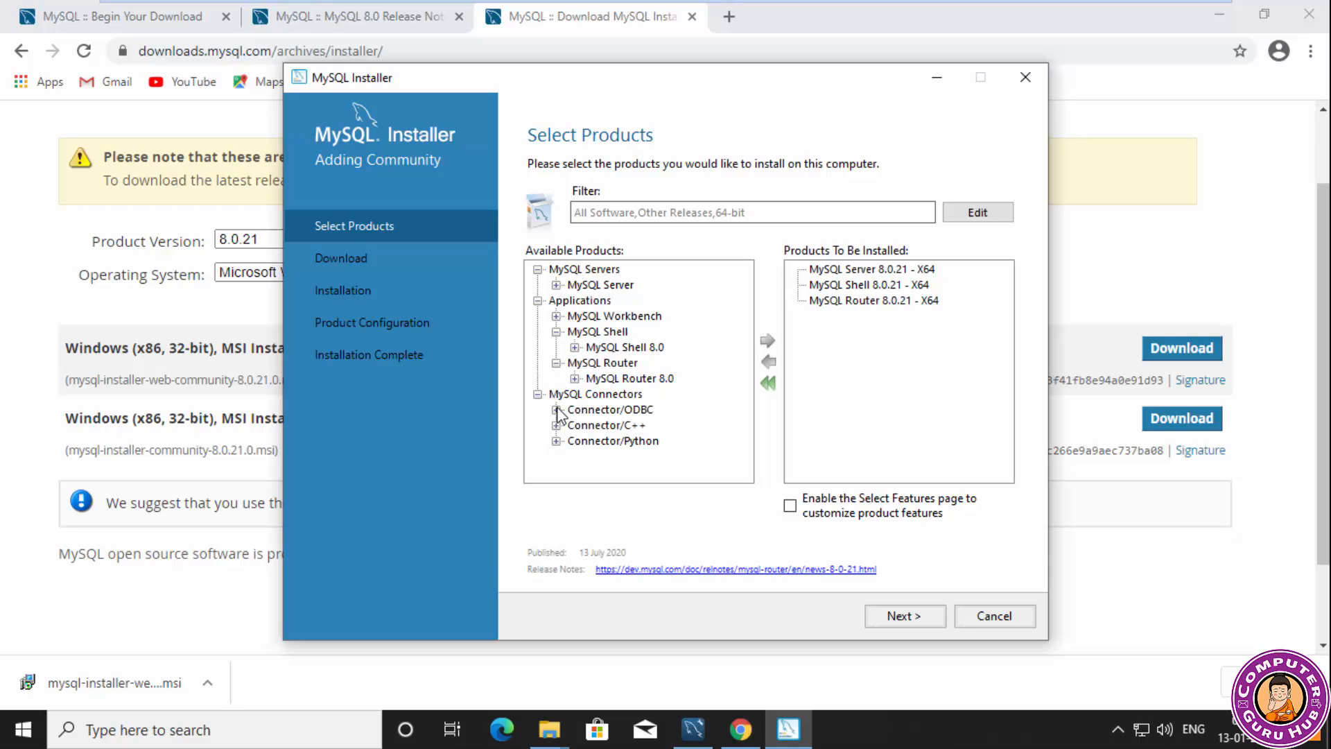
{"action": "left_click", "coordinate": [556, 410]}
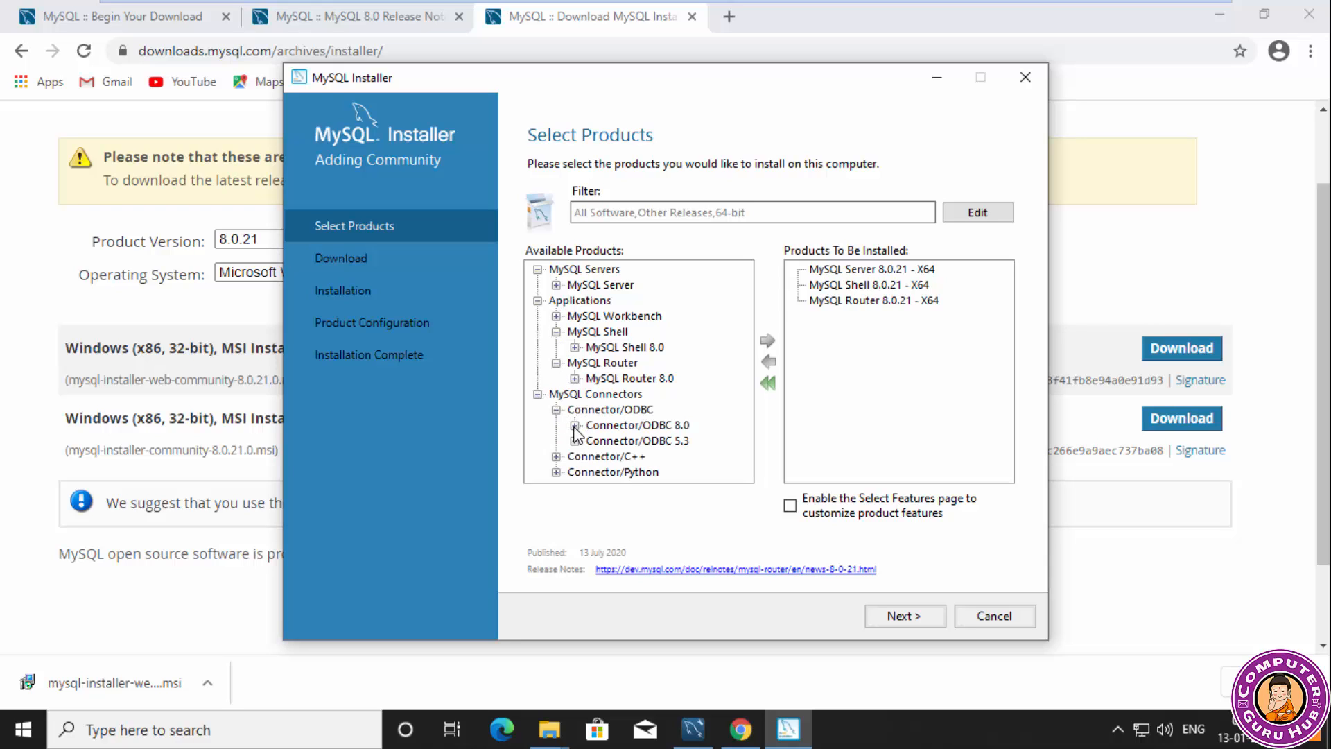
{"action": "left_click", "coordinate": [575, 425]}
{"action": "left_click", "coordinate": [695, 300]}
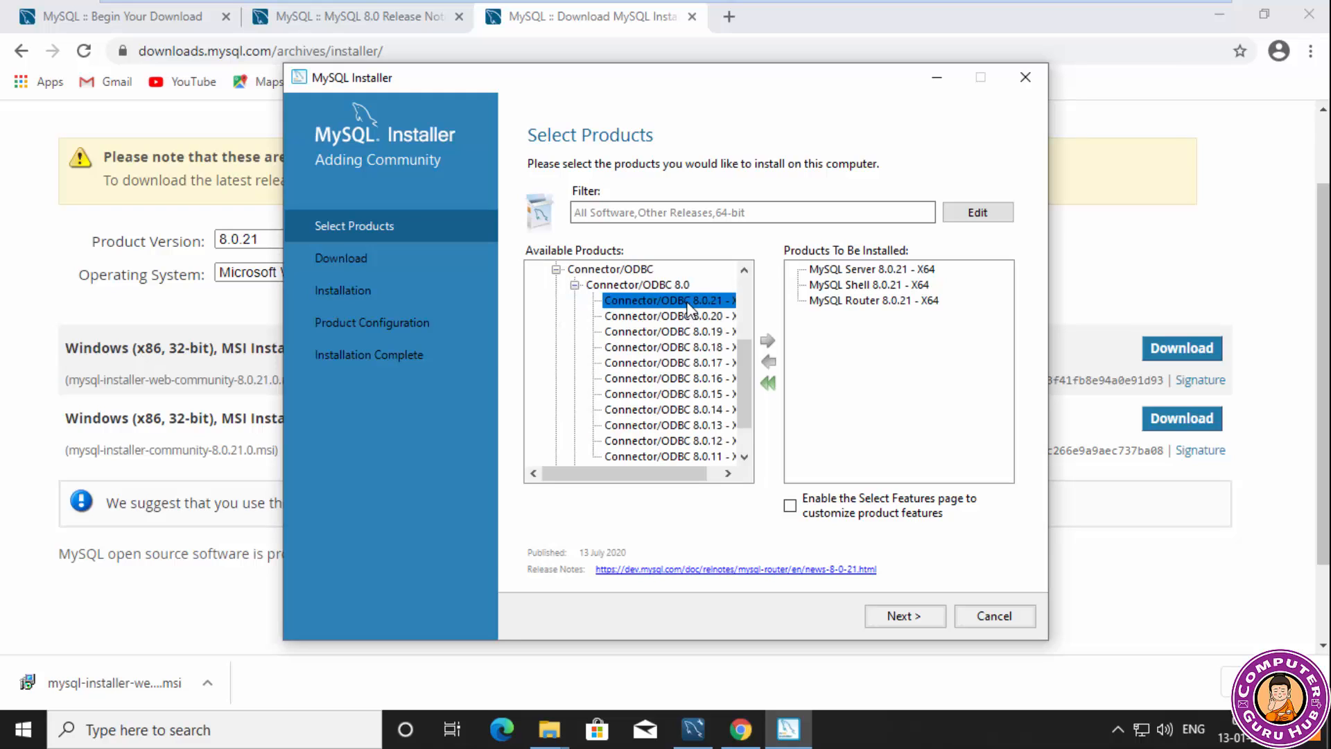
{"action": "left_click", "coordinate": [767, 340]}
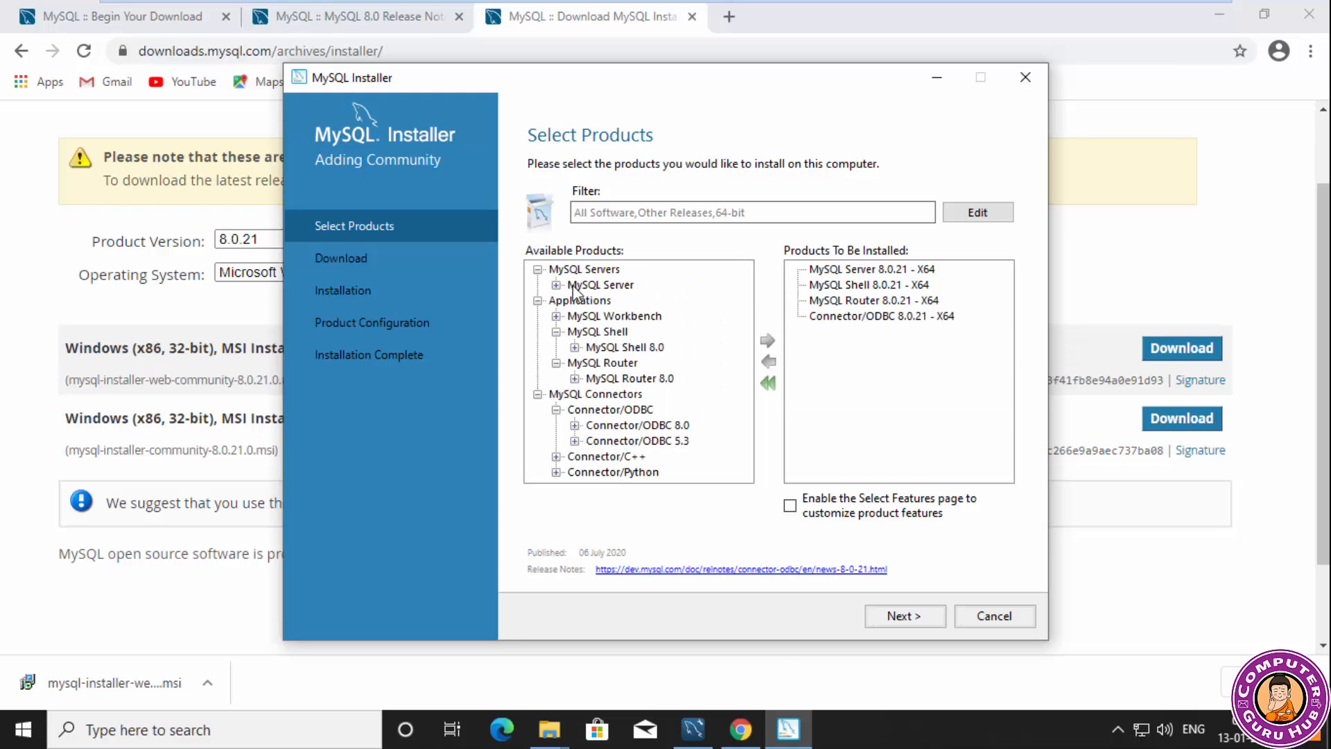
{"action": "left_click", "coordinate": [556, 409]}
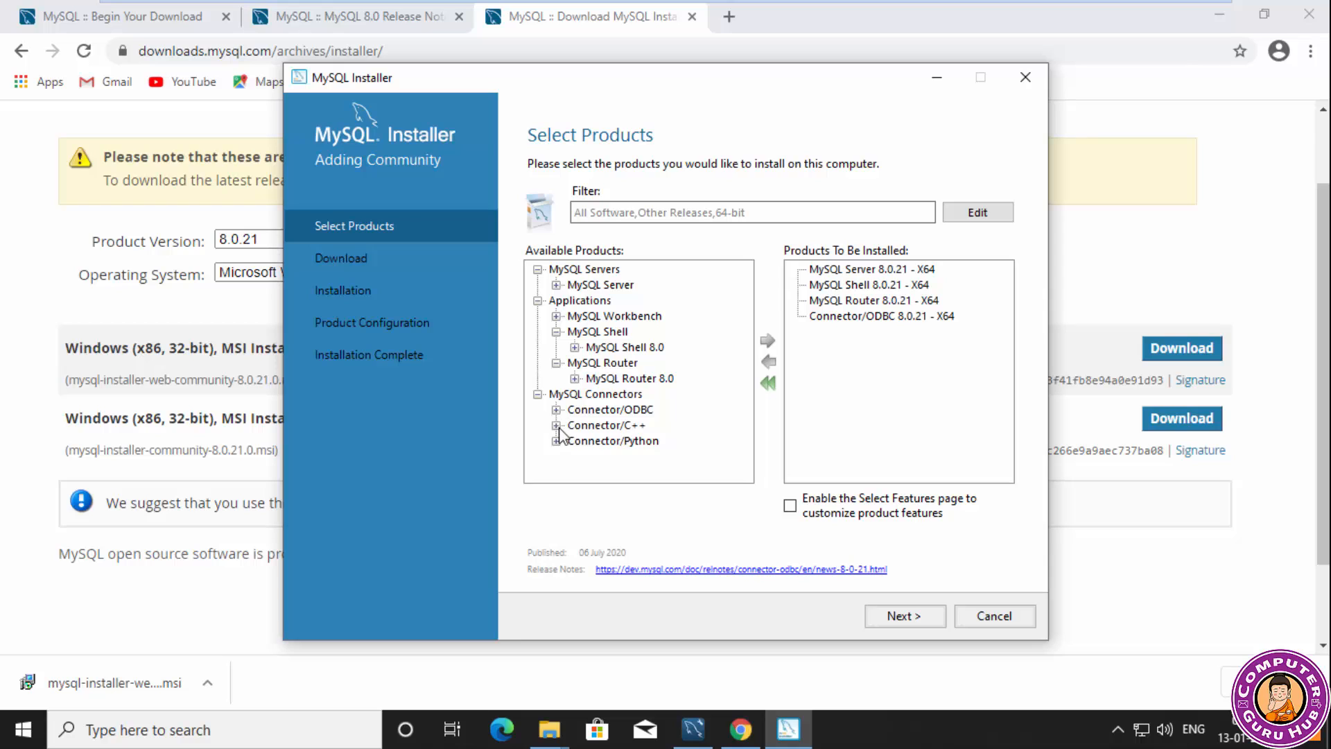
Add Connector/C++ 8.0.21 - X64 to the products to be installed.
{"action": "left_click", "coordinate": [556, 425]}
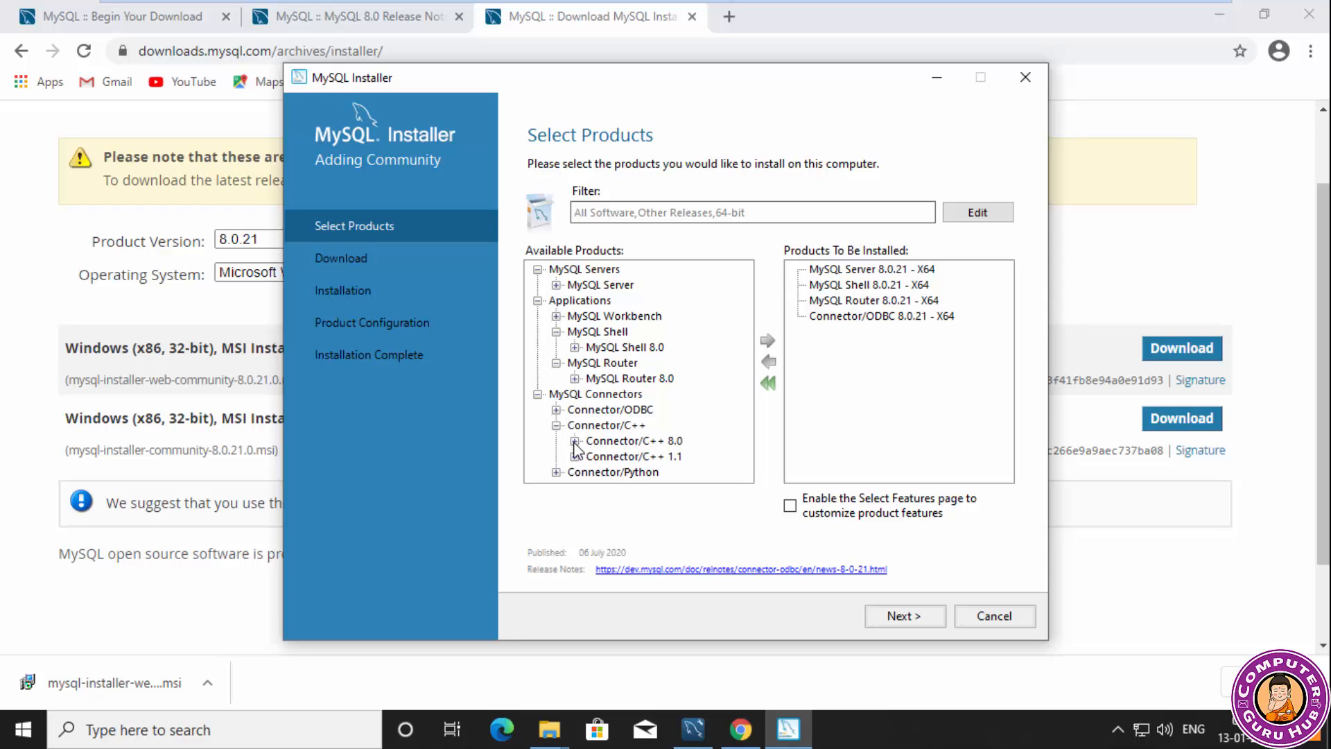
{"action": "left_click", "coordinate": [575, 442]}
{"action": "left_click", "coordinate": [645, 317]}
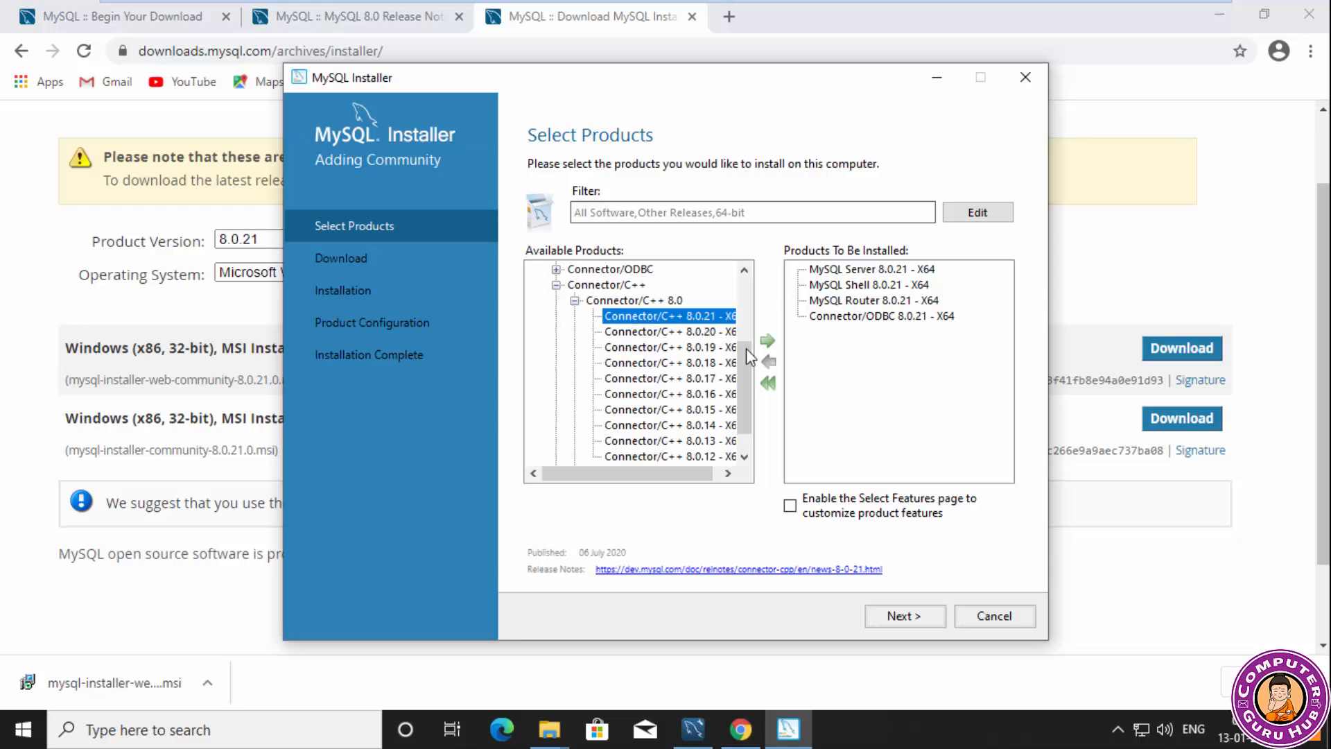
{"action": "left_click", "coordinate": [767, 341]}
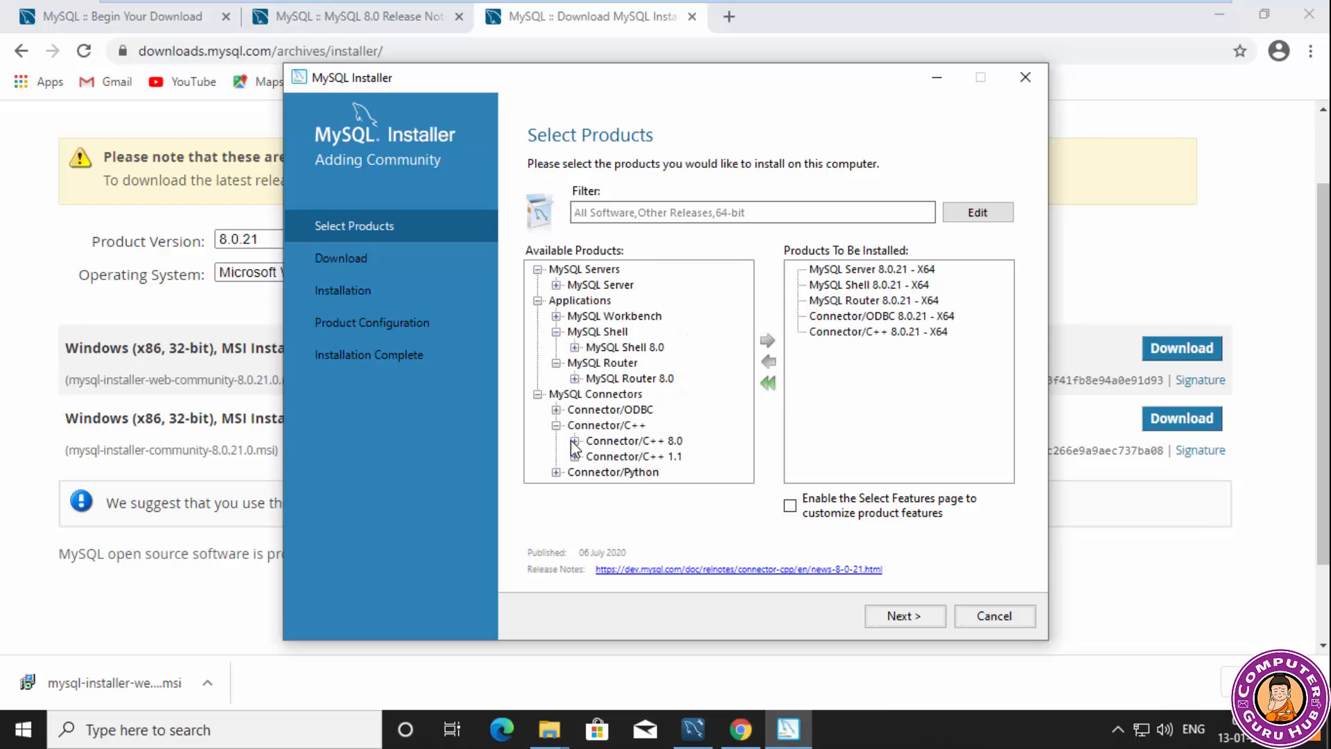
Check which Connector/Python 8.0 and Connector/C++ 1.1 versions are available for installation.
{"action": "left_click", "coordinate": [556, 472]}
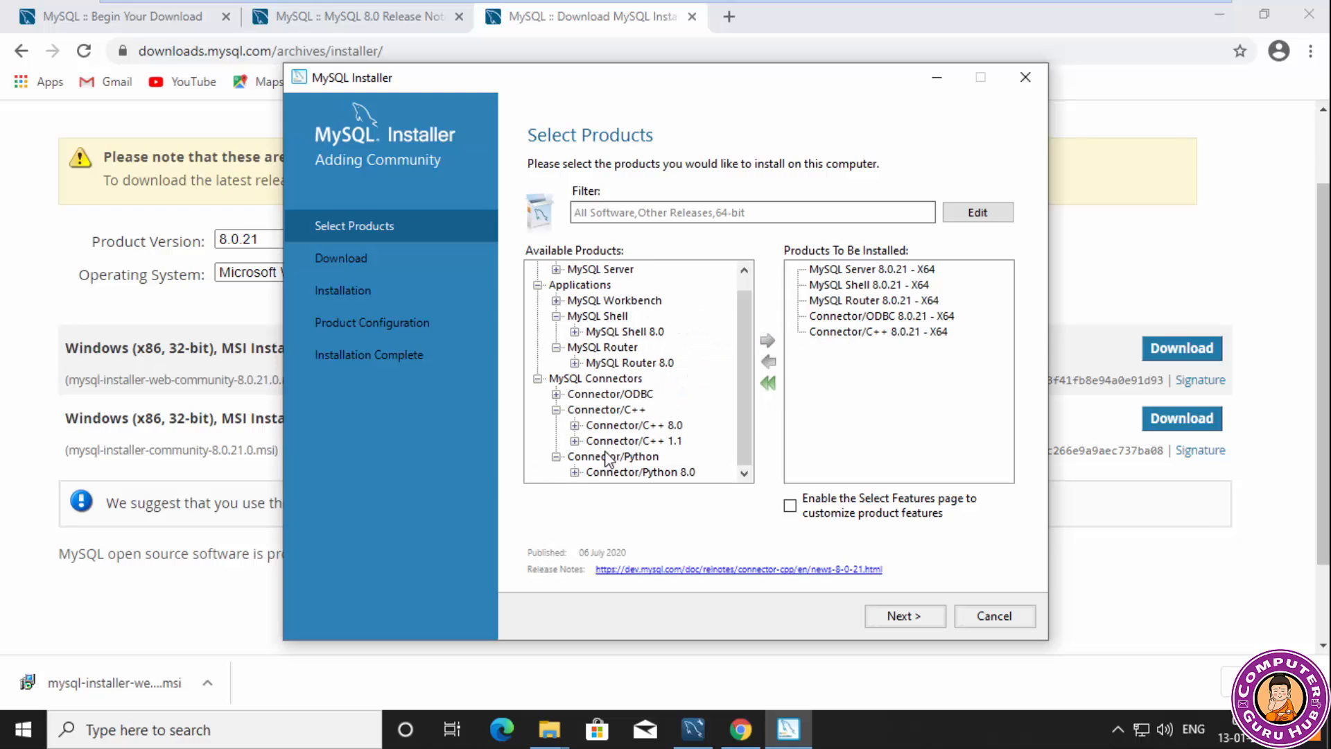
{"action": "left_click", "coordinate": [574, 472]}
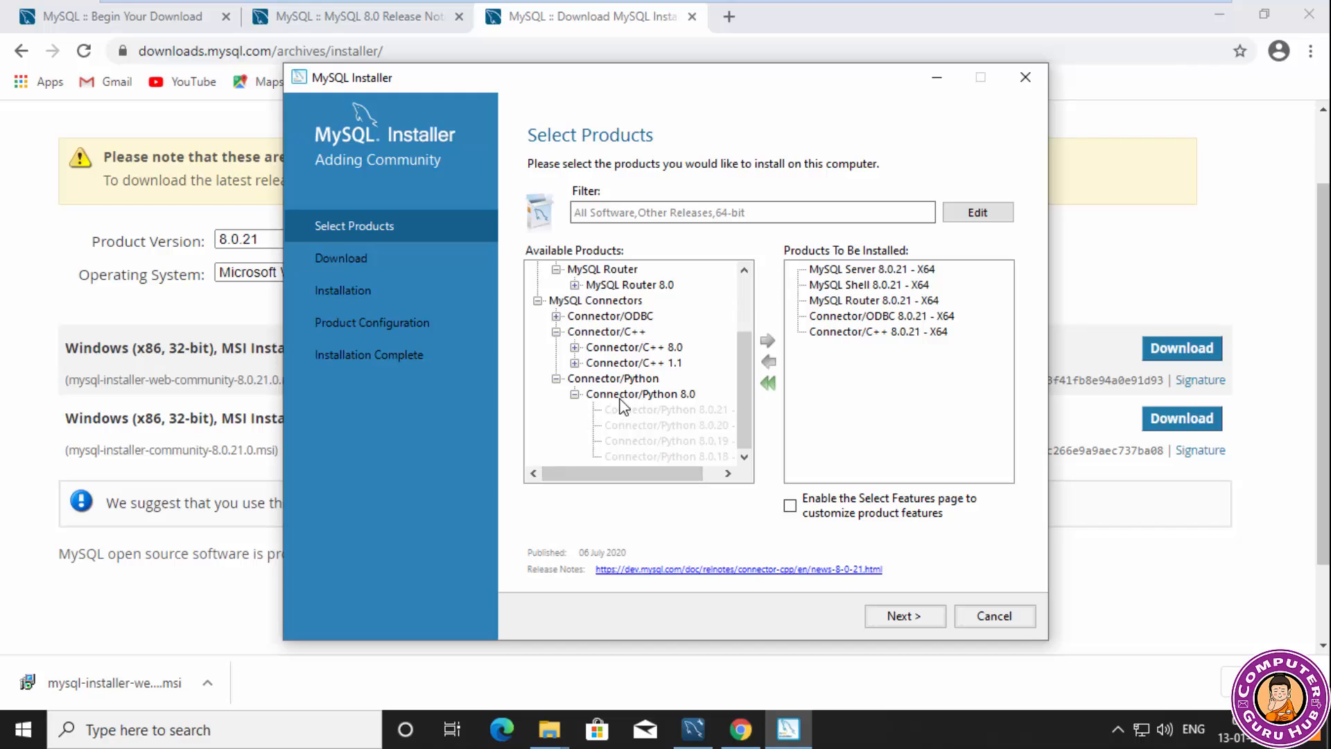
{"action": "left_click", "coordinate": [642, 395]}
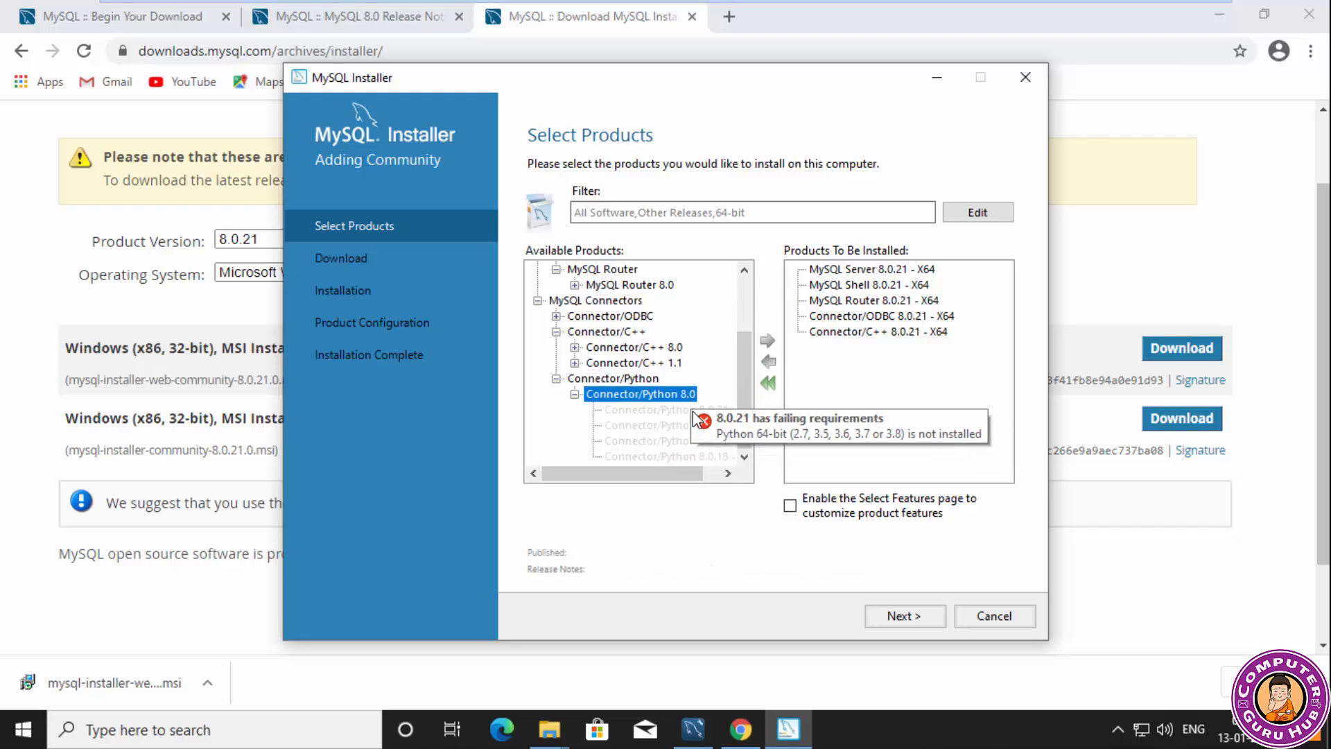
{"action": "left_click", "coordinate": [689, 411]}
{"action": "left_click", "coordinate": [575, 393]}
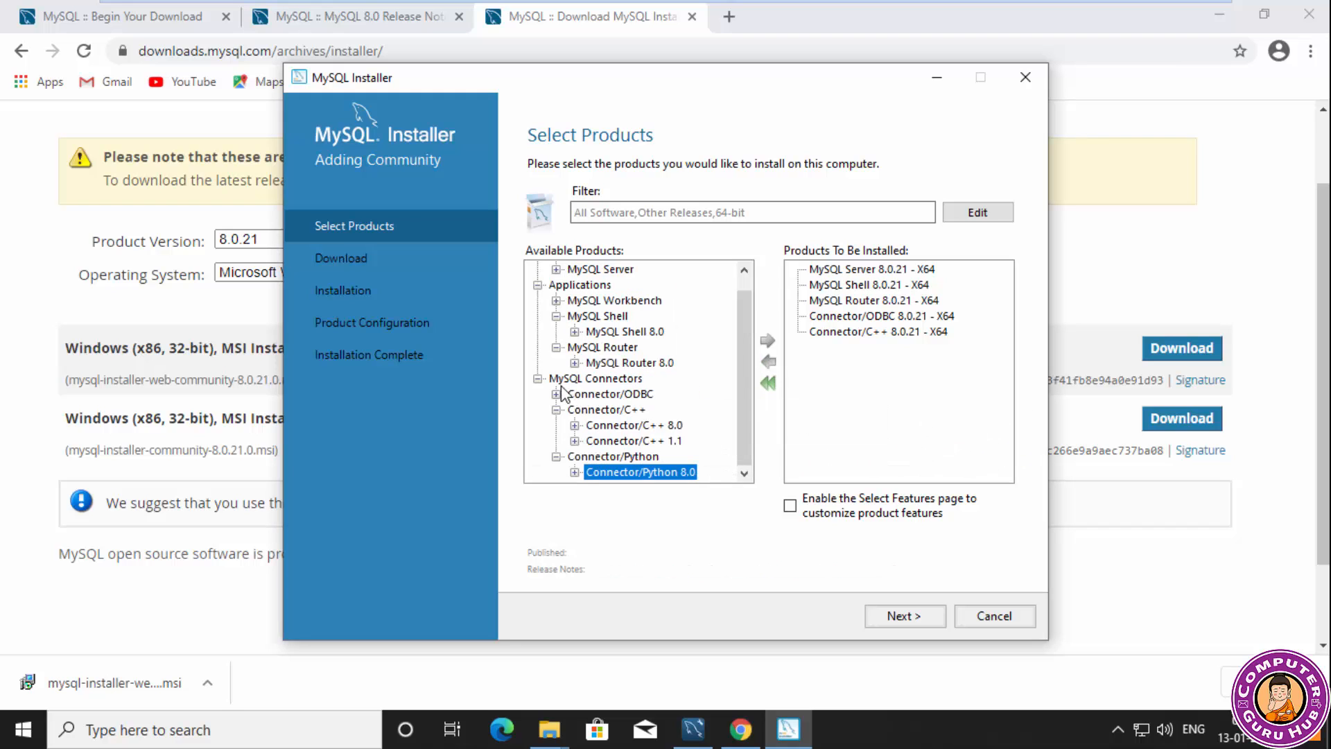
{"action": "left_click", "coordinate": [575, 441]}
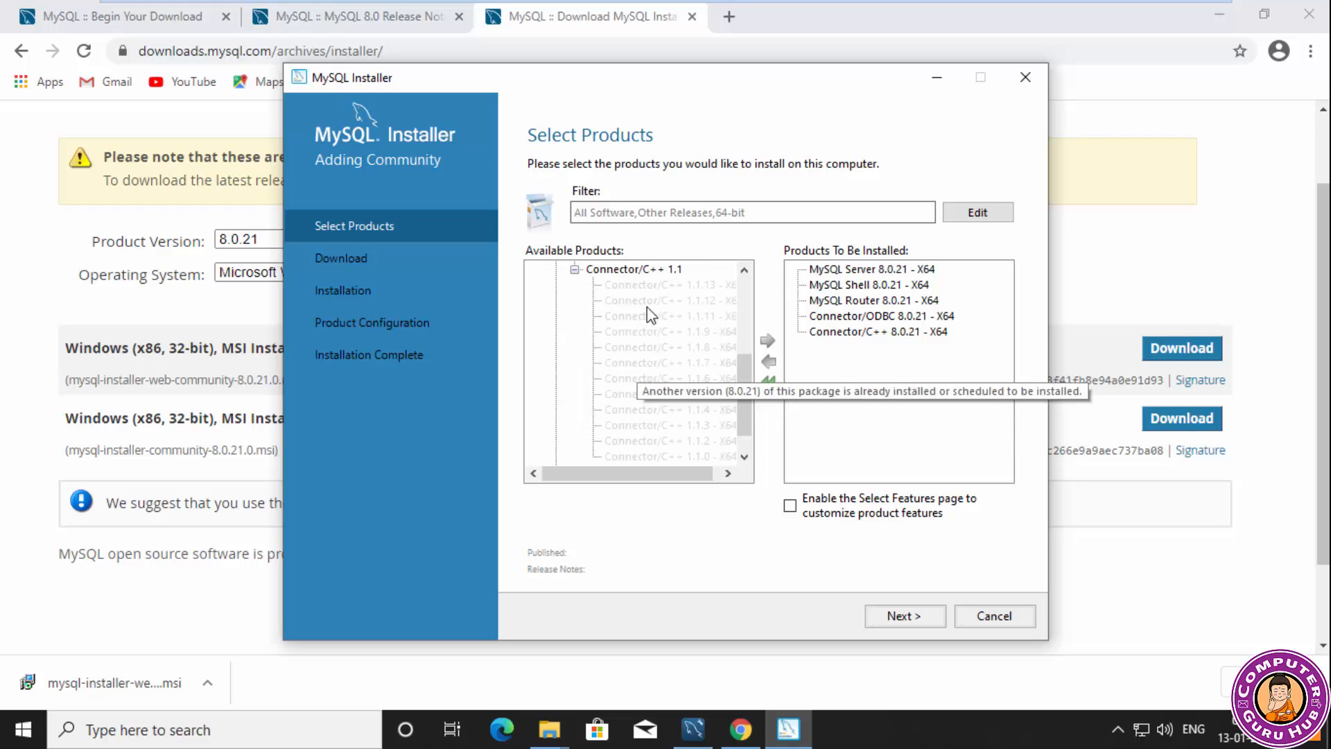
{"action": "scroll", "coordinate": [647, 377], "scroll_direction": "up", "scroll_amount": 4}
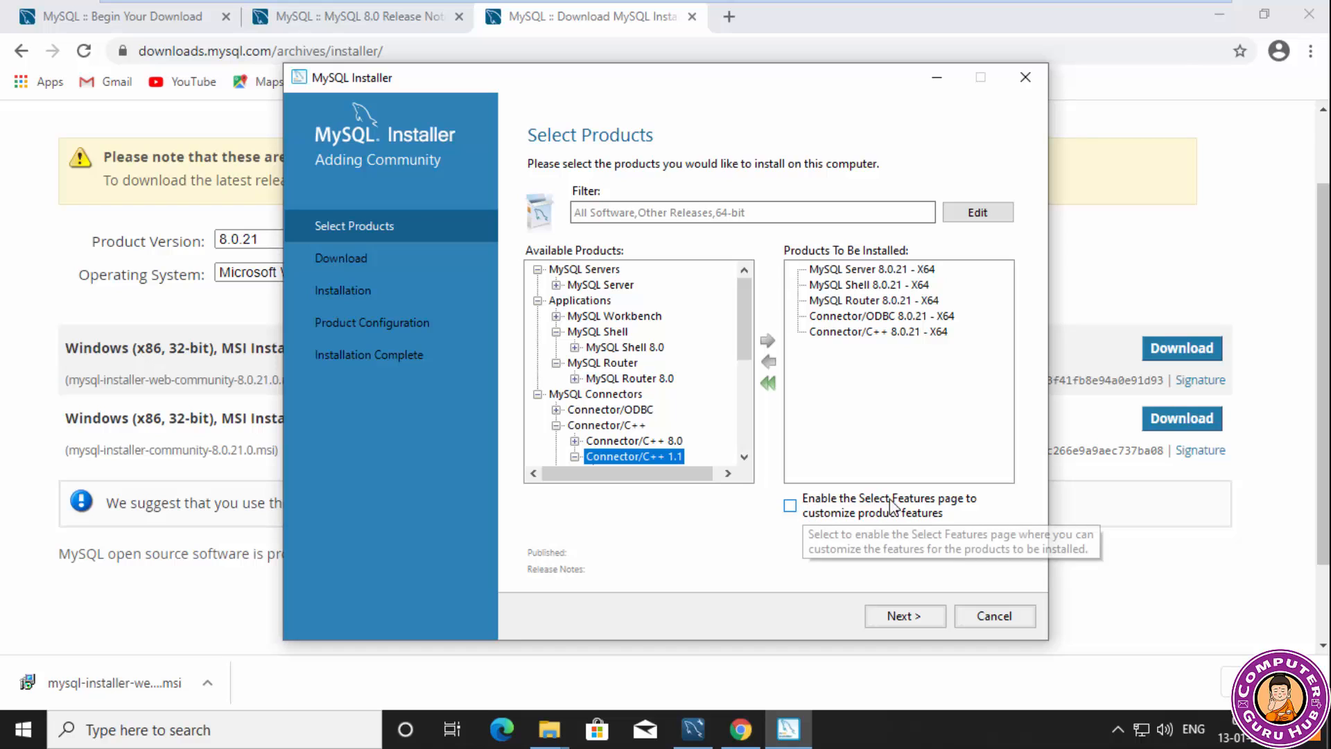
Enable the Select Features page, review each queued product and proceed to the download stage.
{"action": "left_click", "coordinate": [790, 506]}
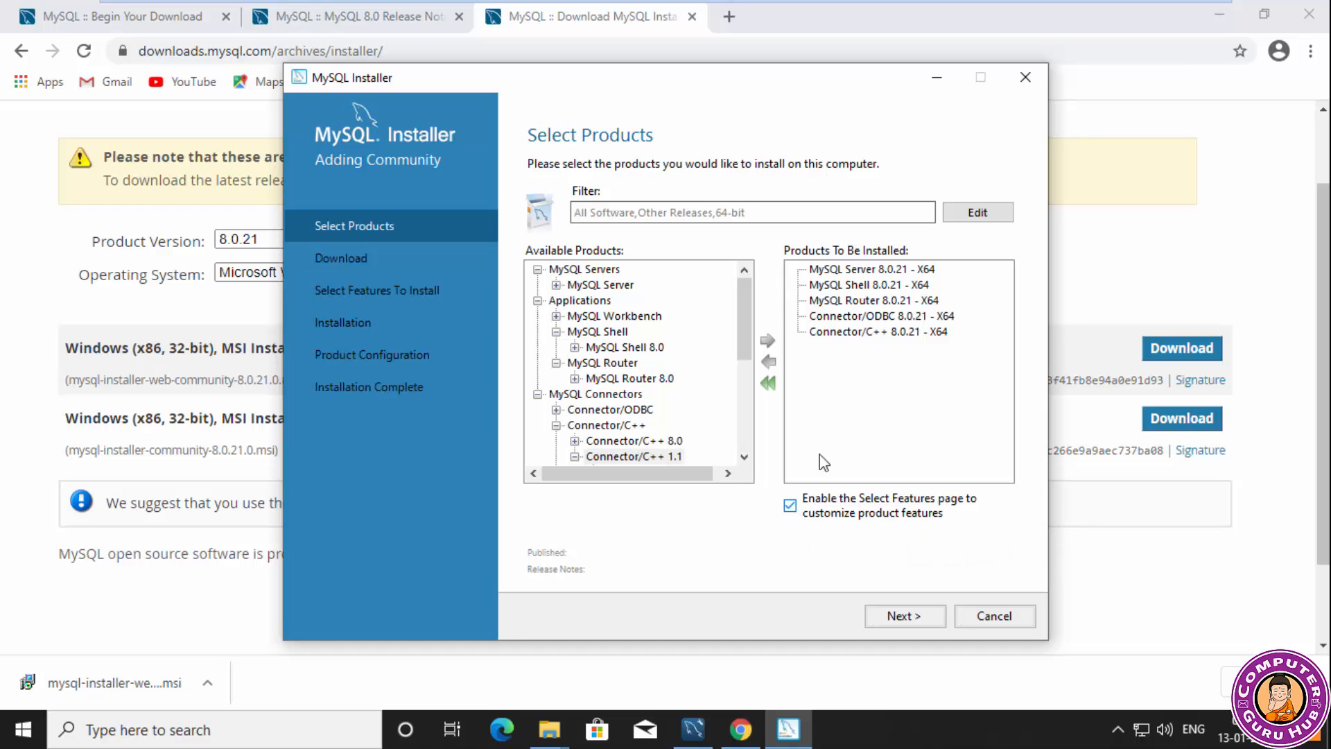
{"action": "left_click", "coordinate": [850, 269]}
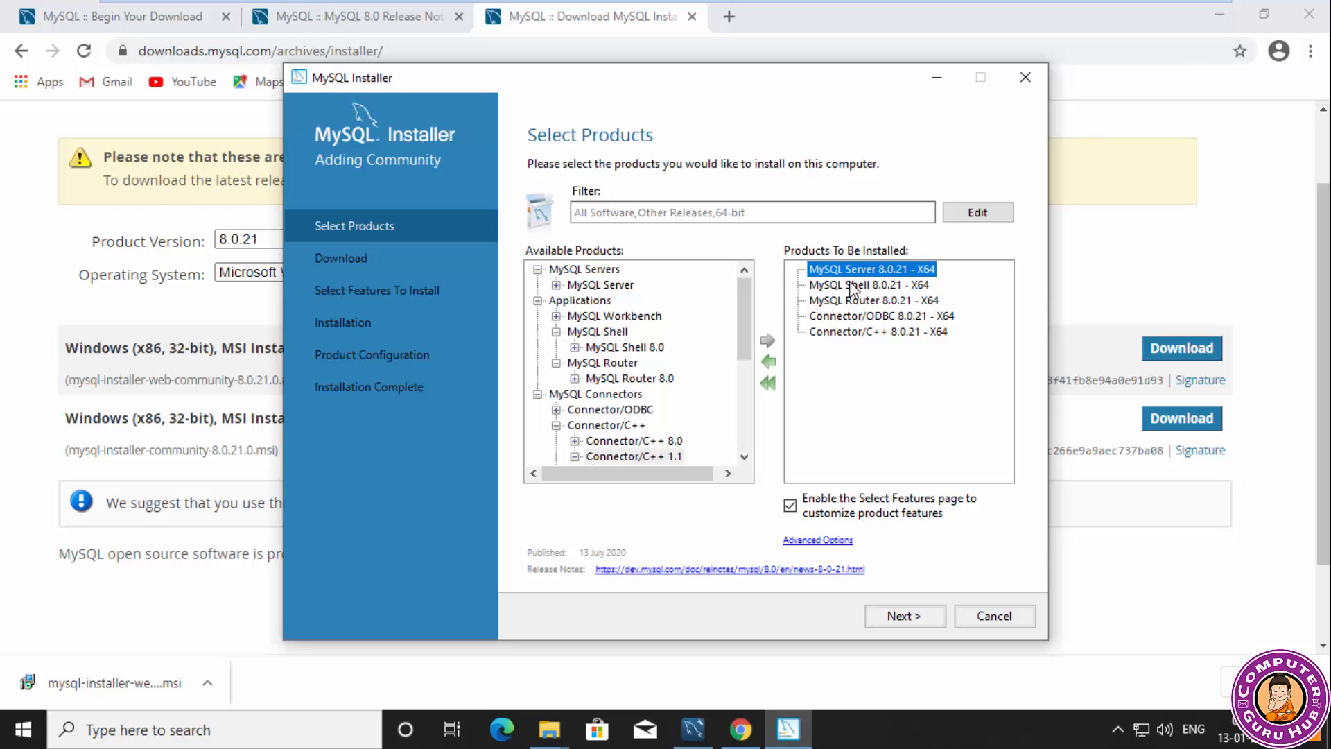
{"action": "left_click", "coordinate": [852, 284]}
{"action": "left_click", "coordinate": [853, 300]}
{"action": "left_click", "coordinate": [853, 315]}
{"action": "left_click", "coordinate": [854, 331]}
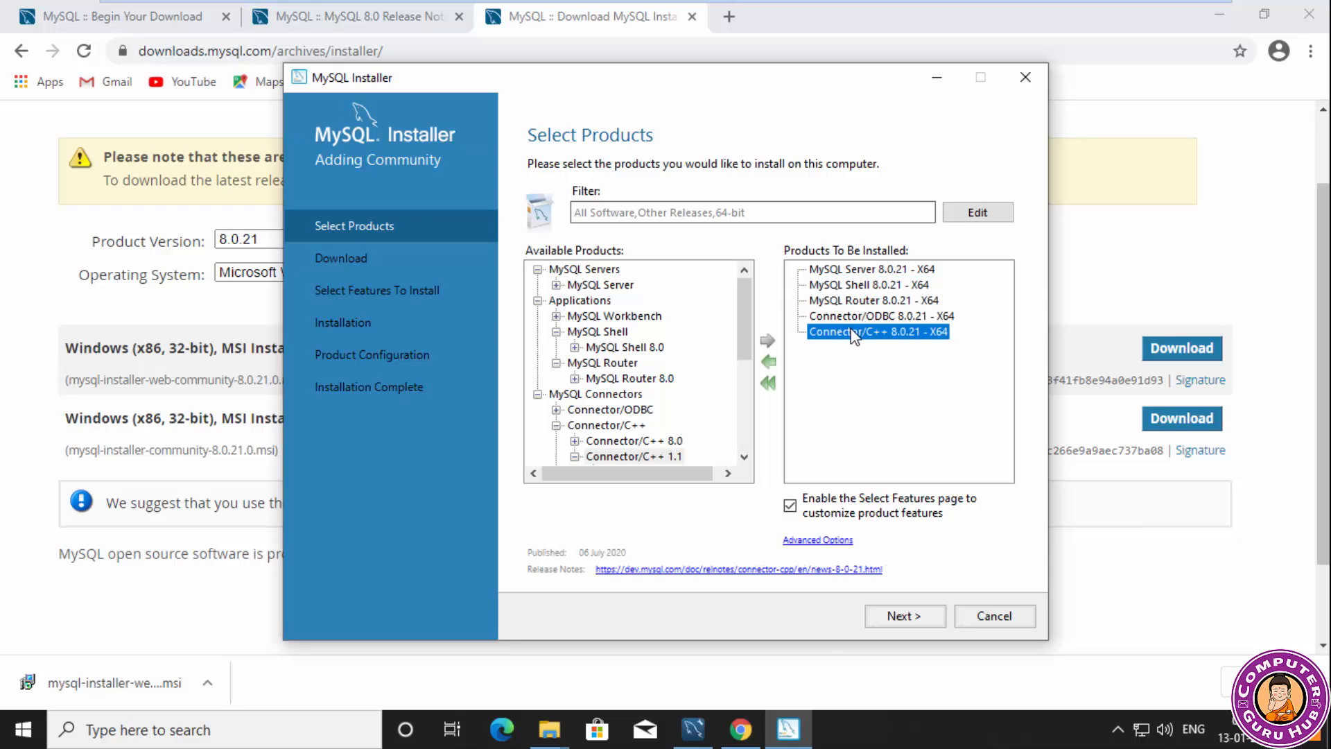
{"action": "left_click", "coordinate": [908, 617]}
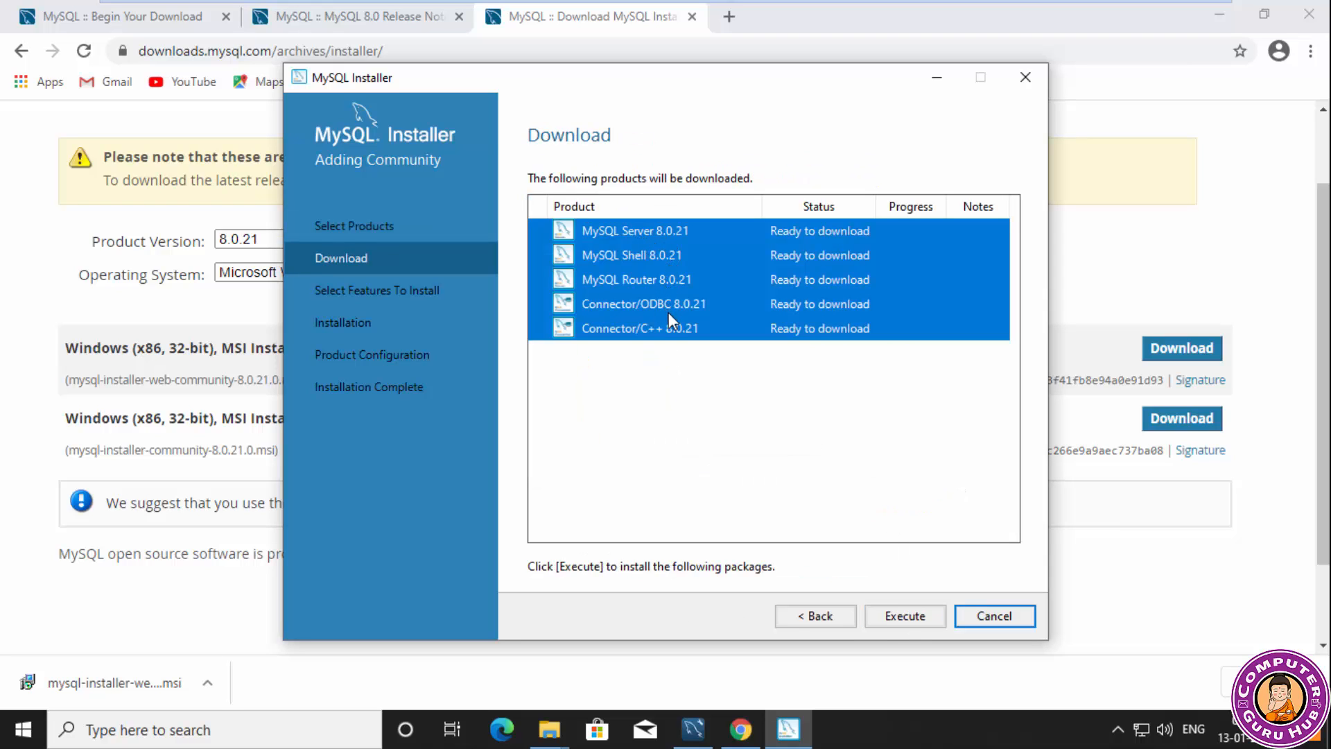
Download all queued 8.0.21 products, retrying the MySQL Shell and MySQL Router downloads until they complete.
{"action": "left_click", "coordinate": [907, 619]}
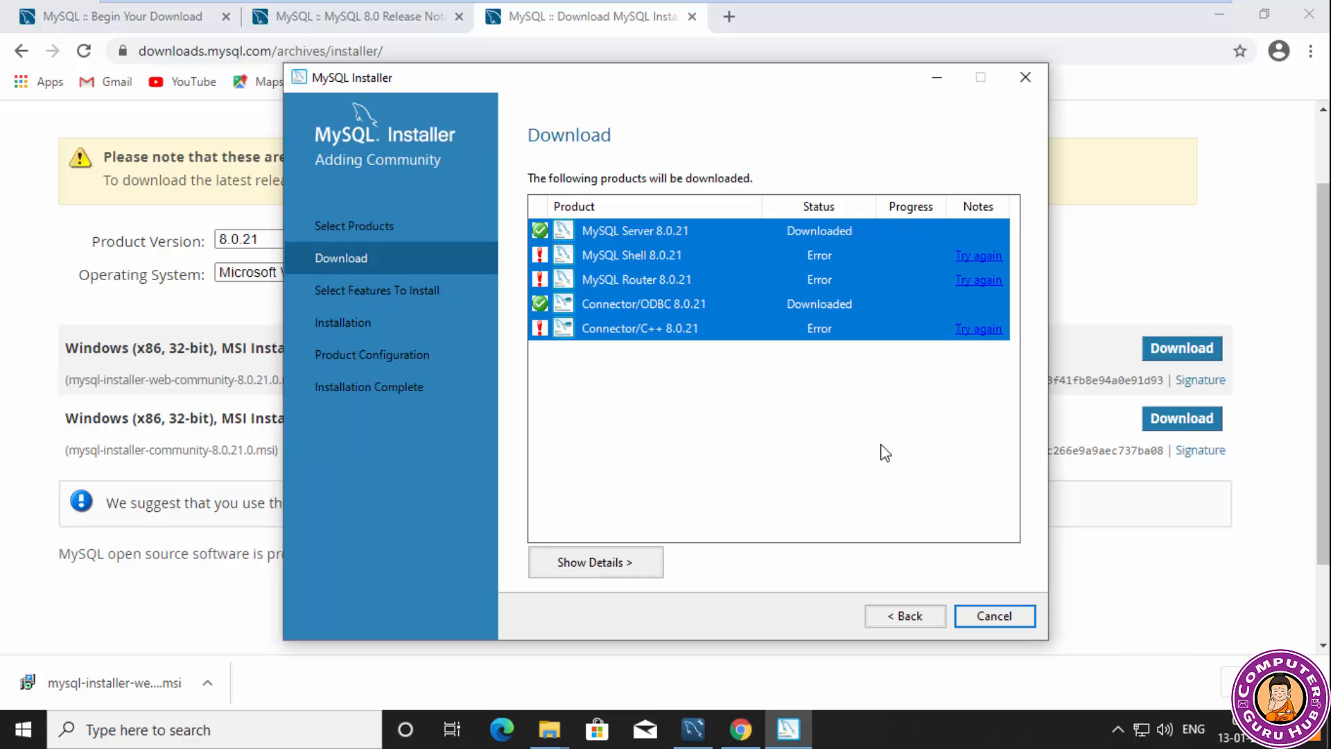
{"action": "left_click", "coordinate": [978, 256]}
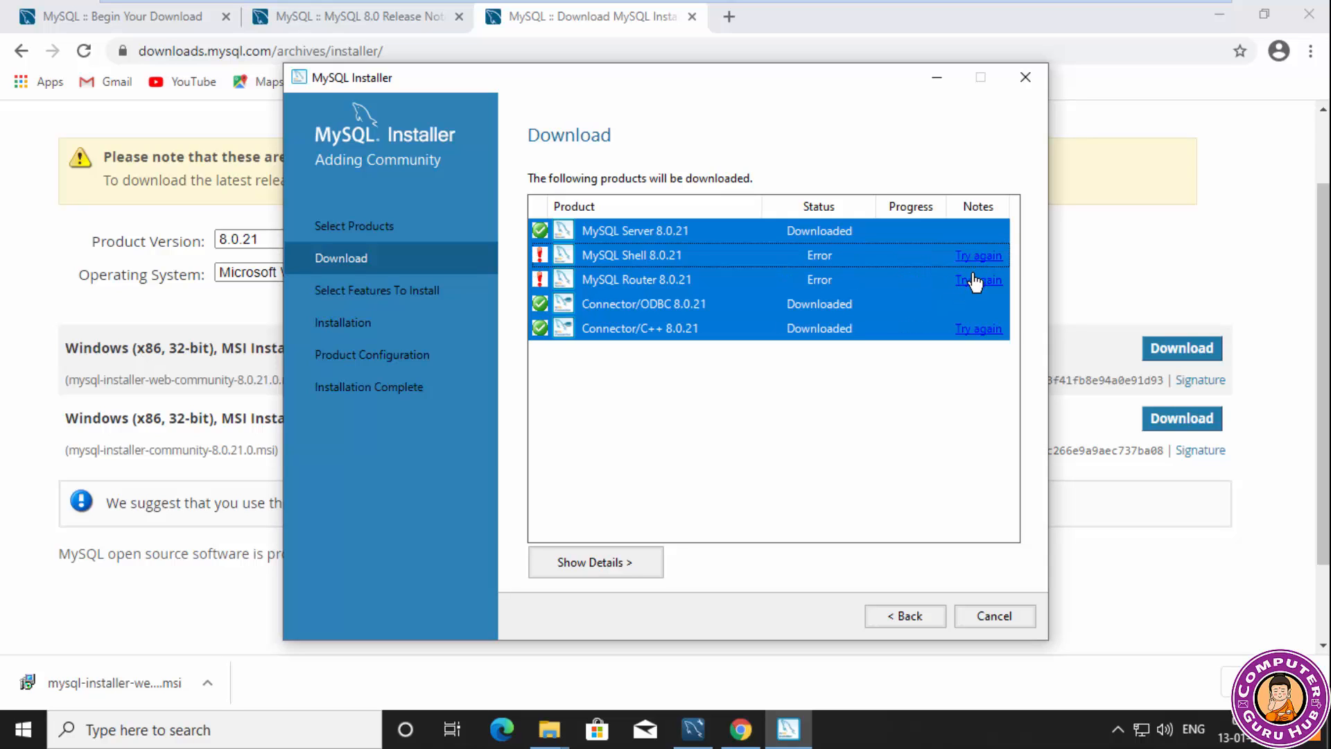
{"action": "left_click", "coordinate": [976, 280]}
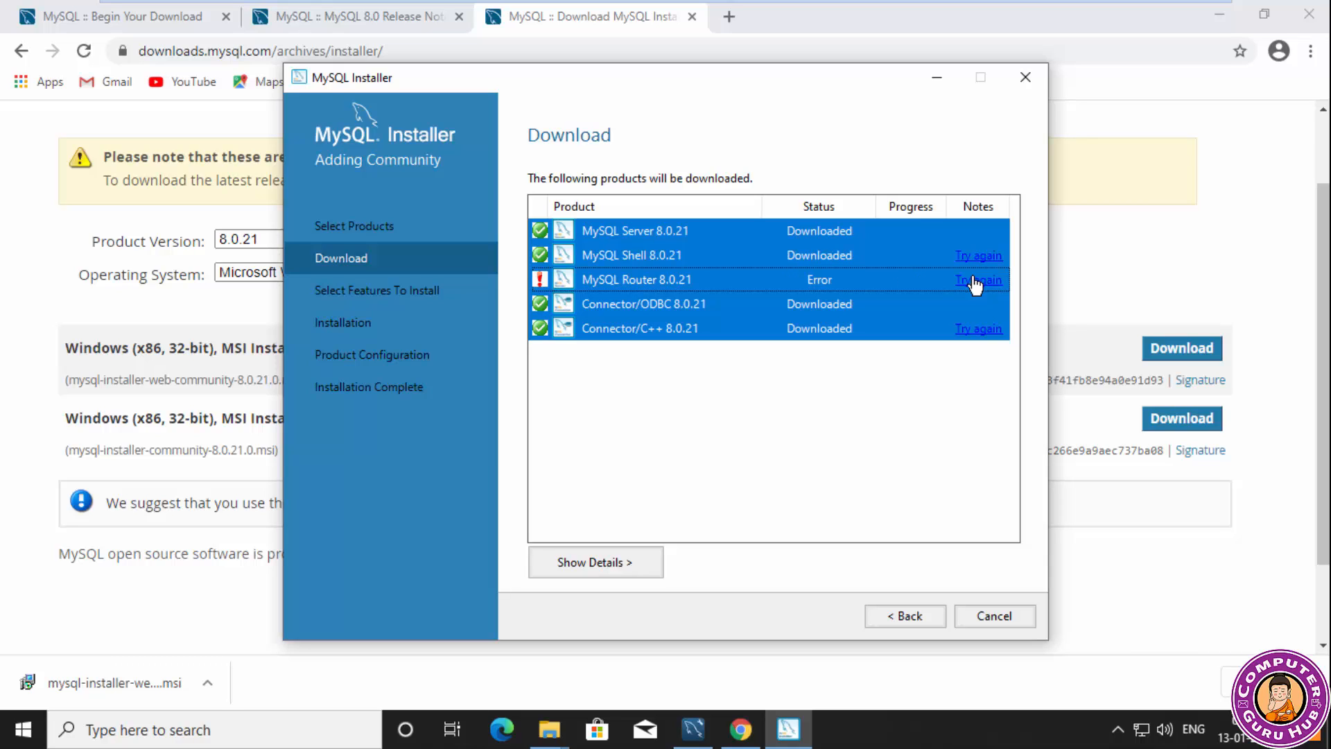
{"action": "left_click", "coordinate": [976, 281]}
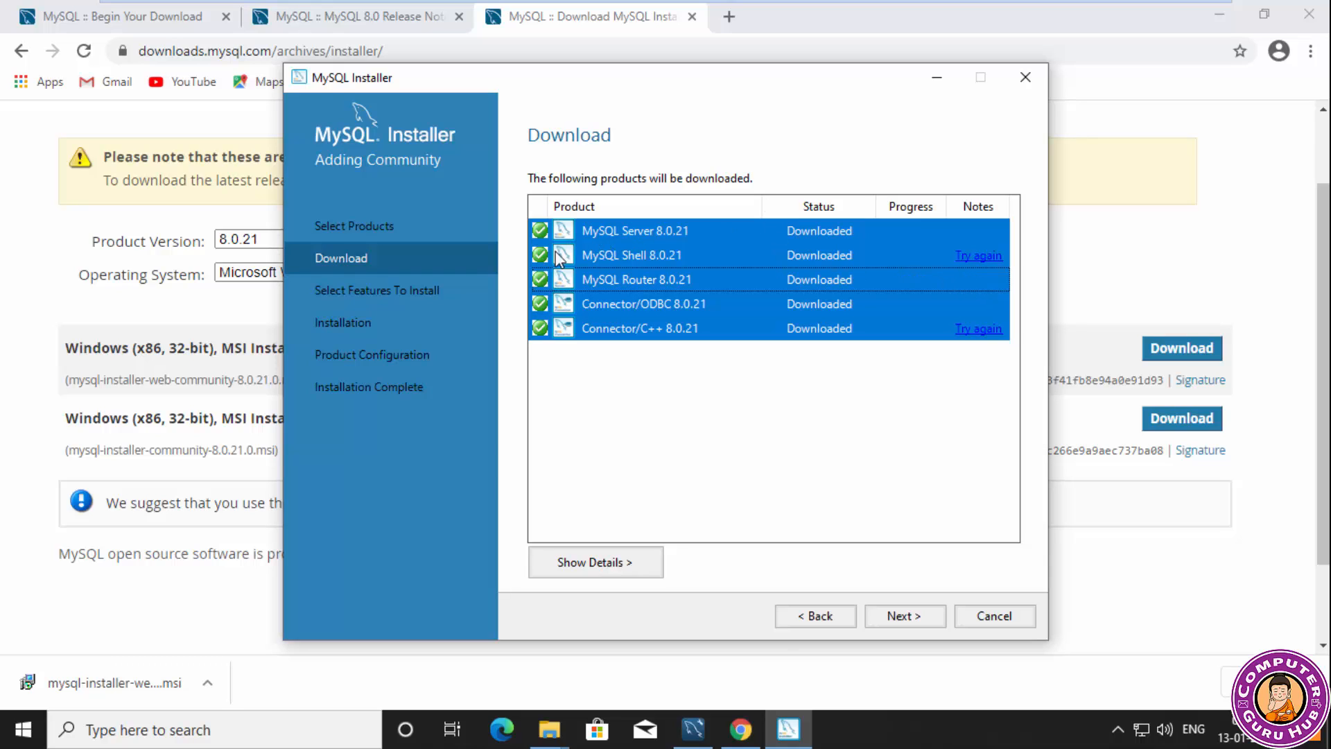
Include the main feature of MySQL Shell 8.0.21 and start installing the downloaded products.
{"action": "left_click", "coordinate": [904, 616]}
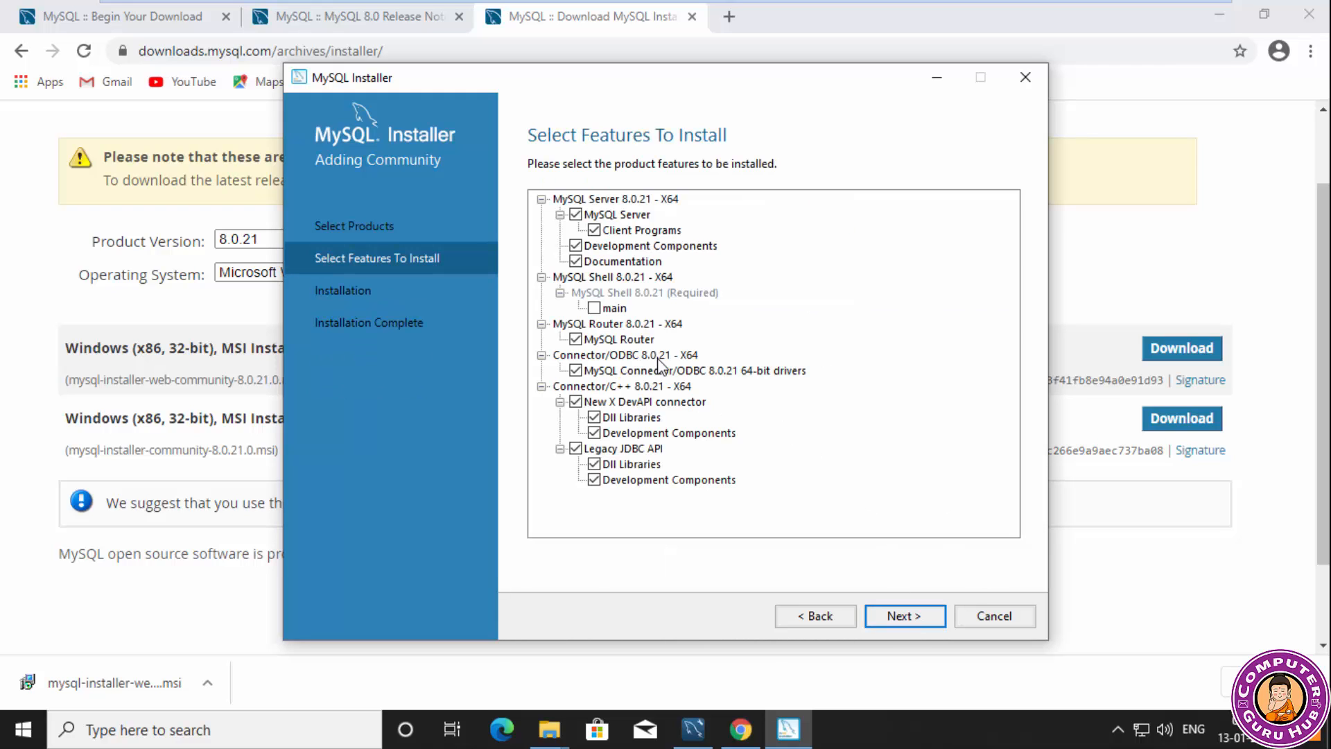
{"action": "left_click", "coordinate": [594, 307]}
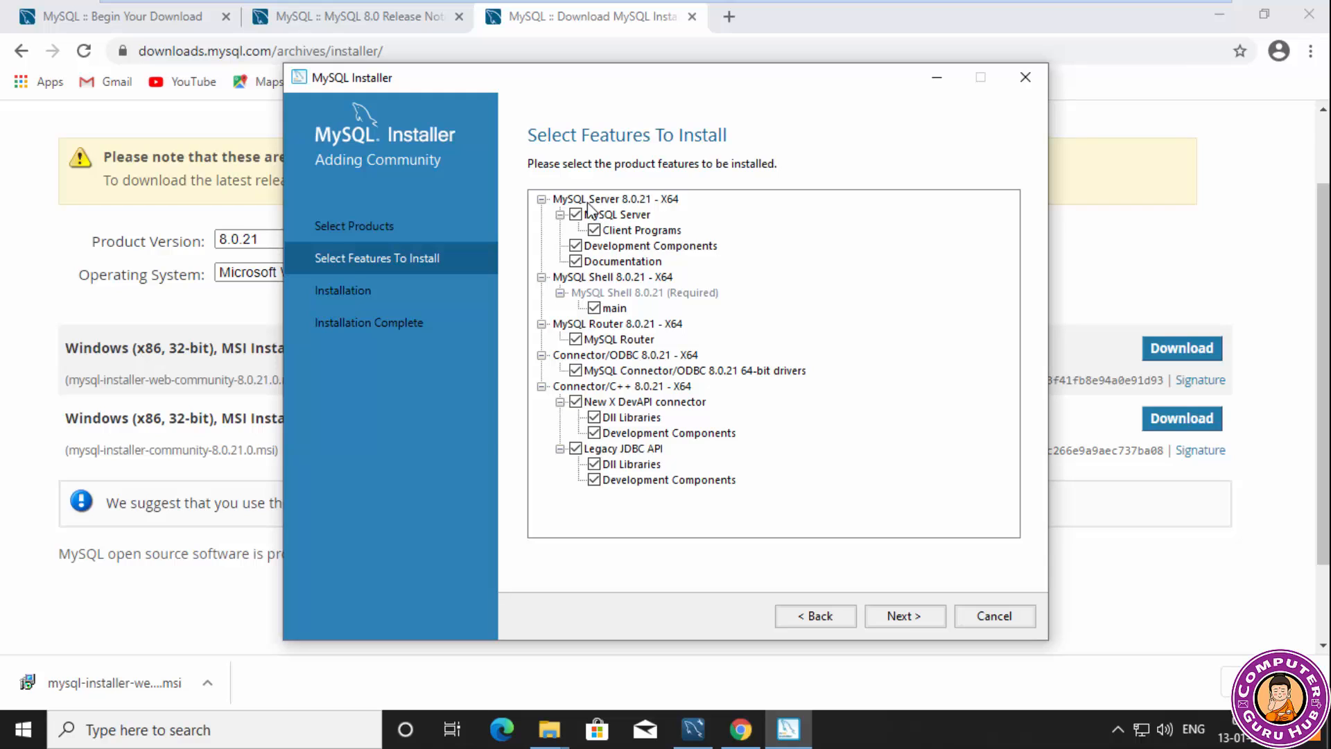
{"action": "left_click", "coordinate": [897, 619]}
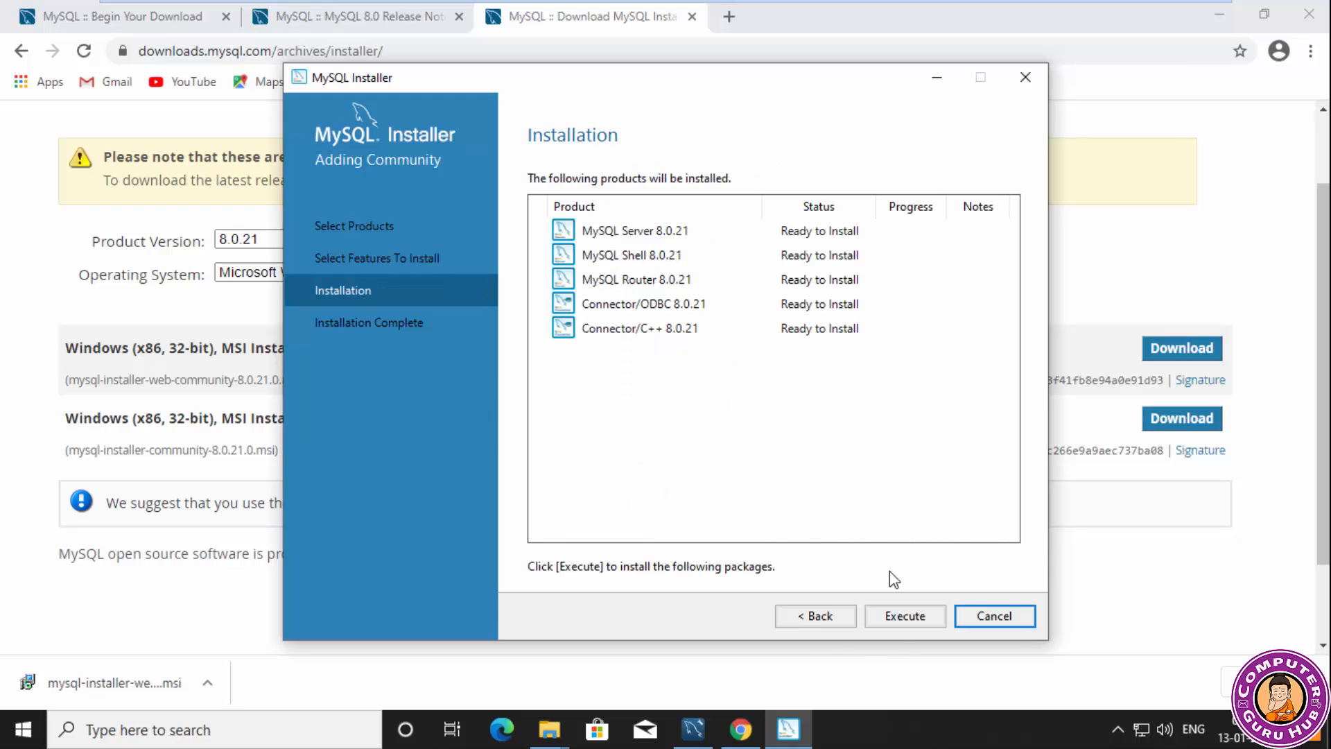
{"action": "left_click", "coordinate": [898, 617]}
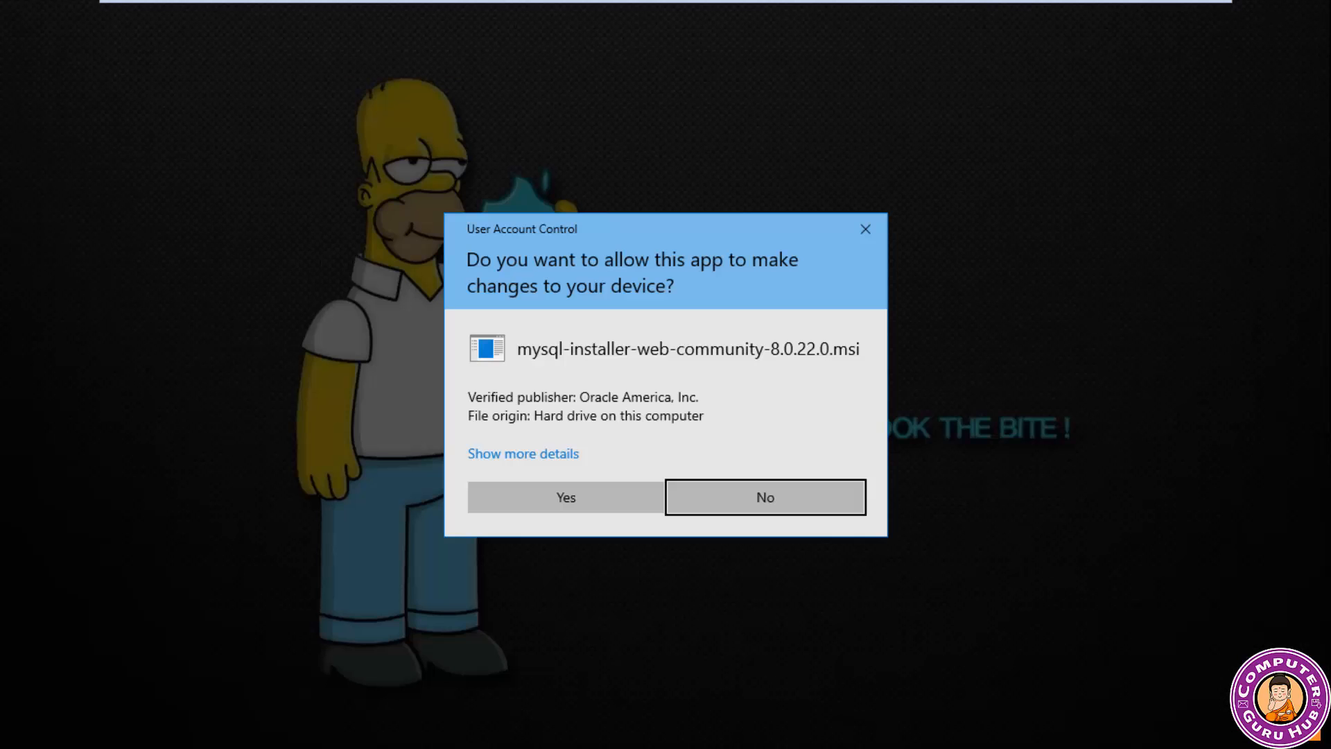
Allow mysql-installer-web-community-8.0.22.0.msi to make changes and proceed to choosing the products to upgrade.
{"action": "left_click", "coordinate": [566, 498]}
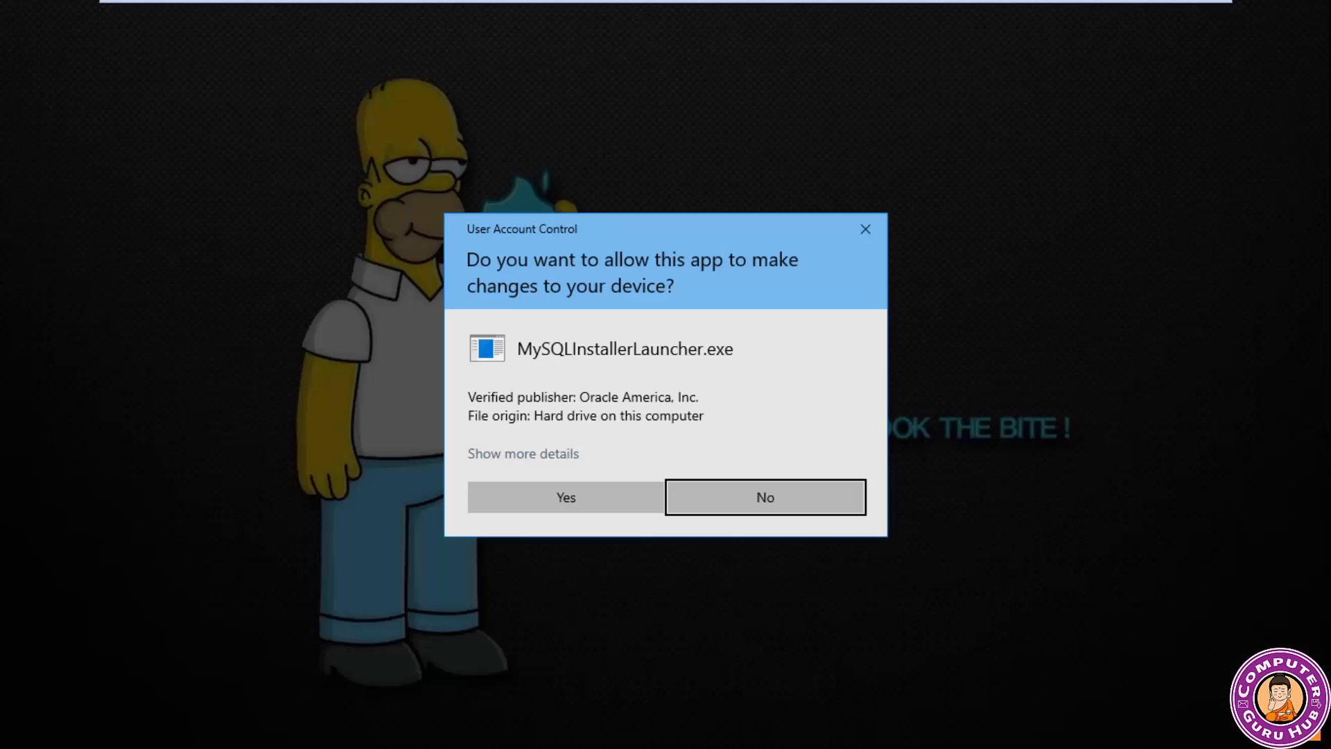
{"action": "left_click", "coordinate": [566, 497]}
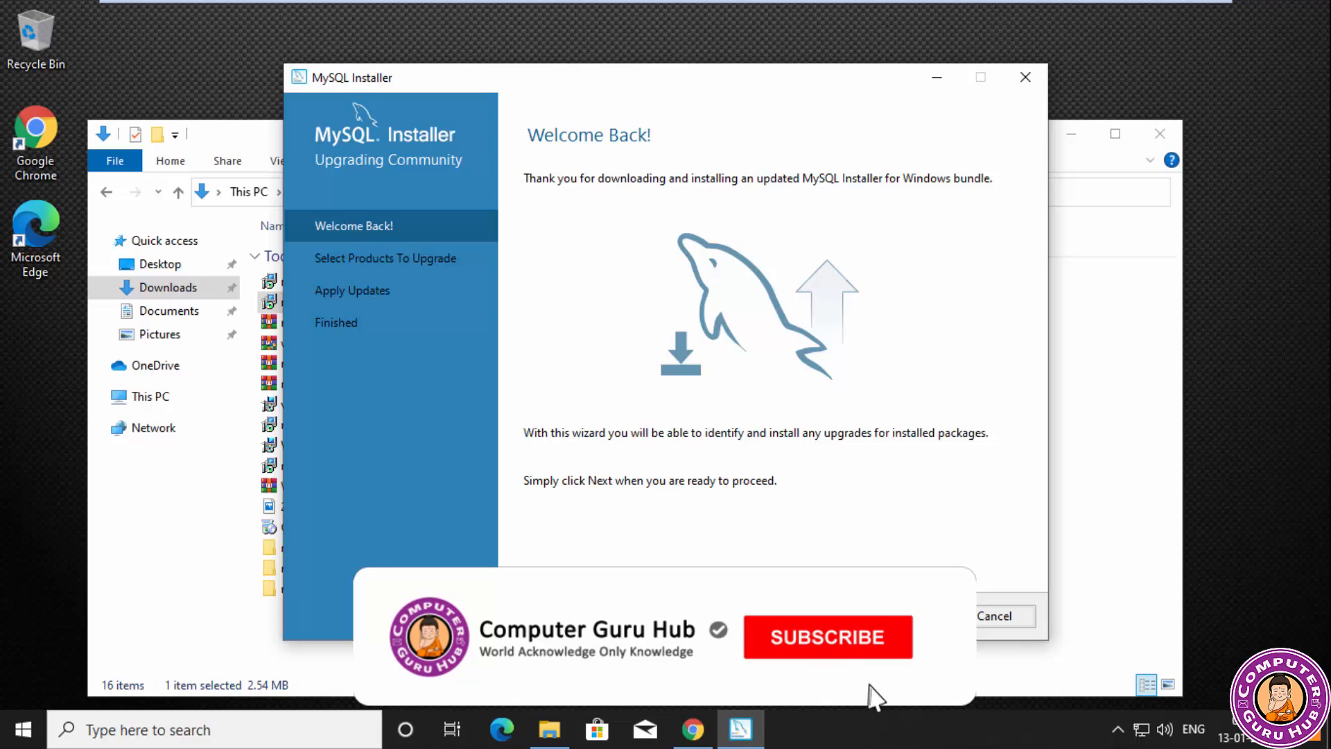
{"action": "left_click", "coordinate": [905, 616]}
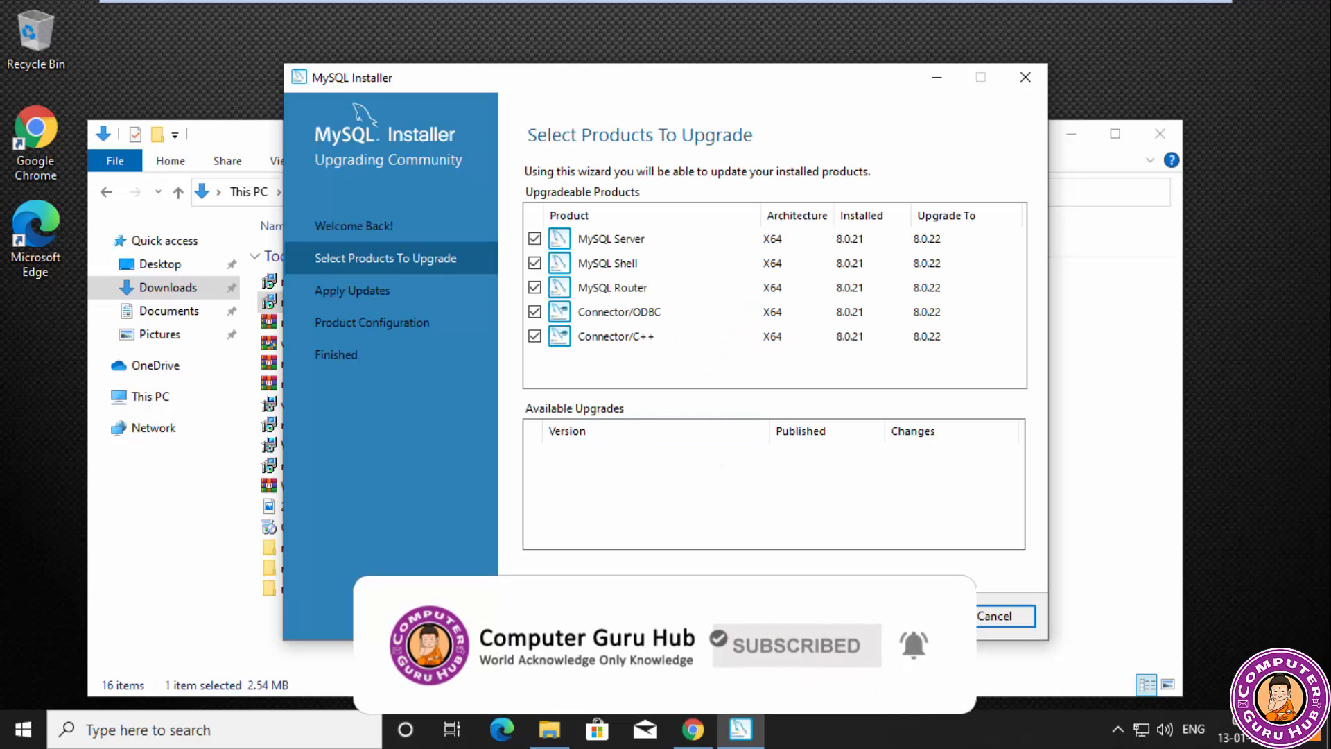
Exclude MySQL Shell, MySQL Router, Connector/ODBC and Connector/C++ from the upgrade, keeping only MySQL Server selected.
{"action": "left_click", "coordinate": [535, 263]}
{"action": "left_click", "coordinate": [534, 287]}
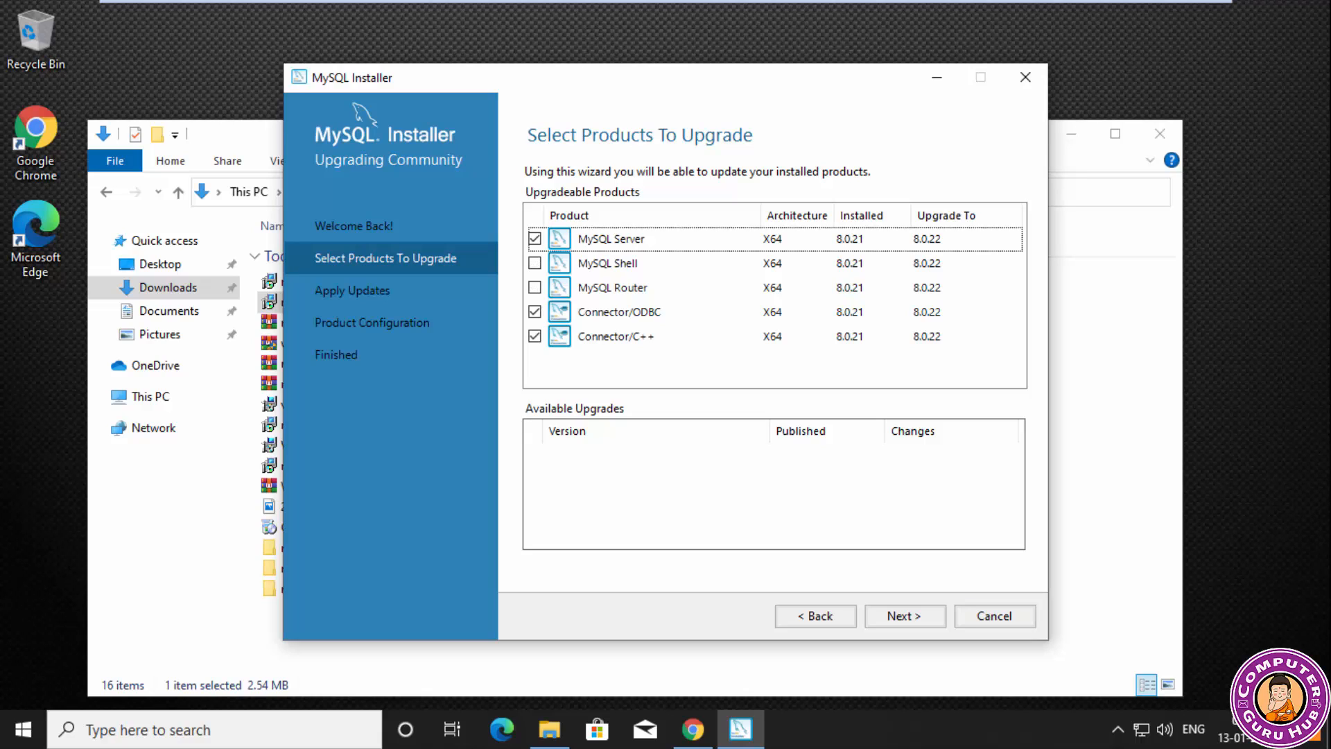
{"action": "left_click", "coordinate": [536, 337]}
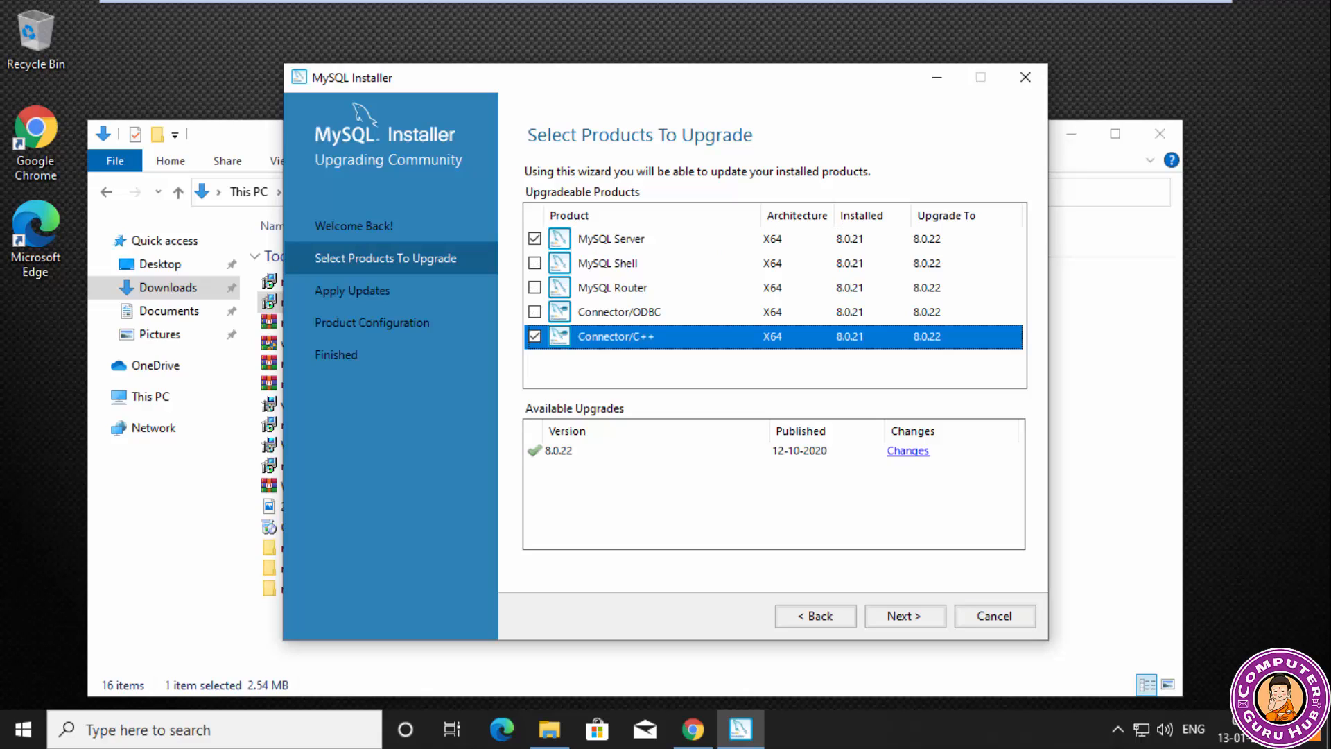
{"action": "left_click", "coordinate": [534, 336]}
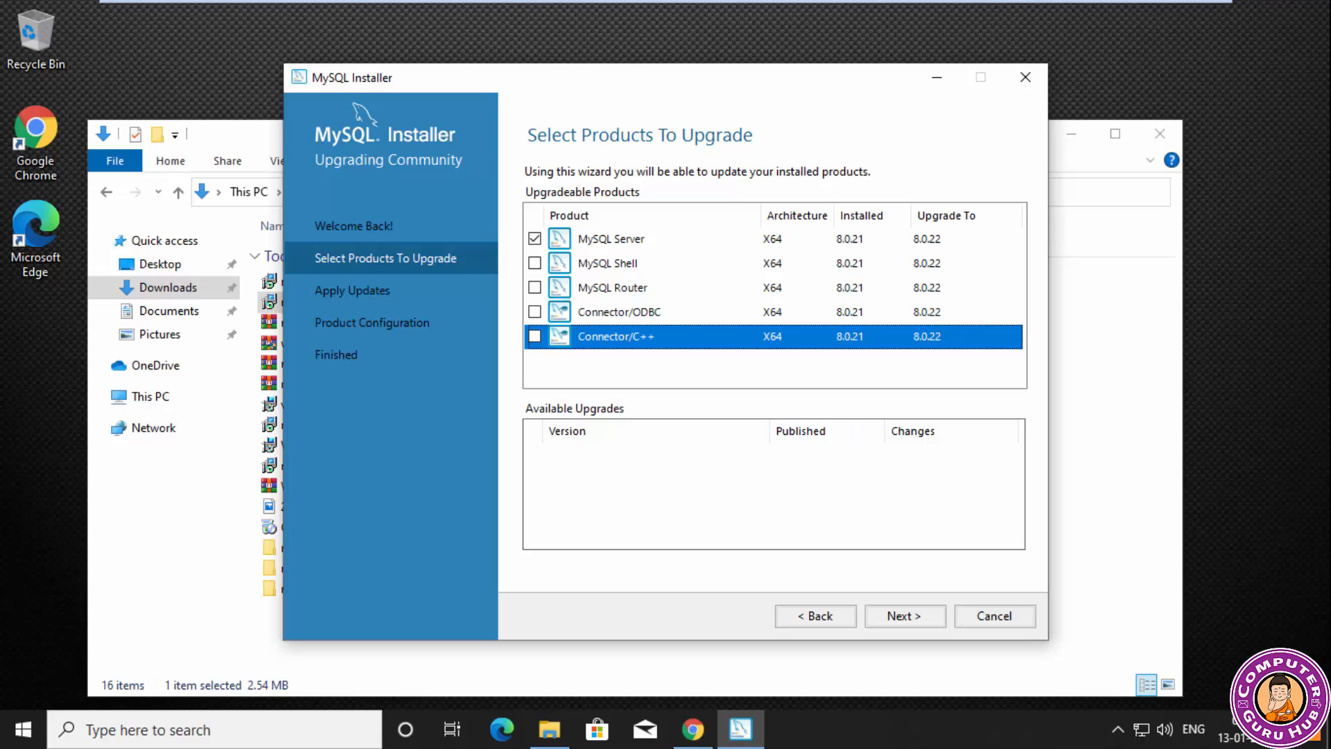
Run the MySQL Server 8.0.22 upgrade with its details shown, and continue to product configuration once it is complete.
{"action": "left_click", "coordinate": [611, 239]}
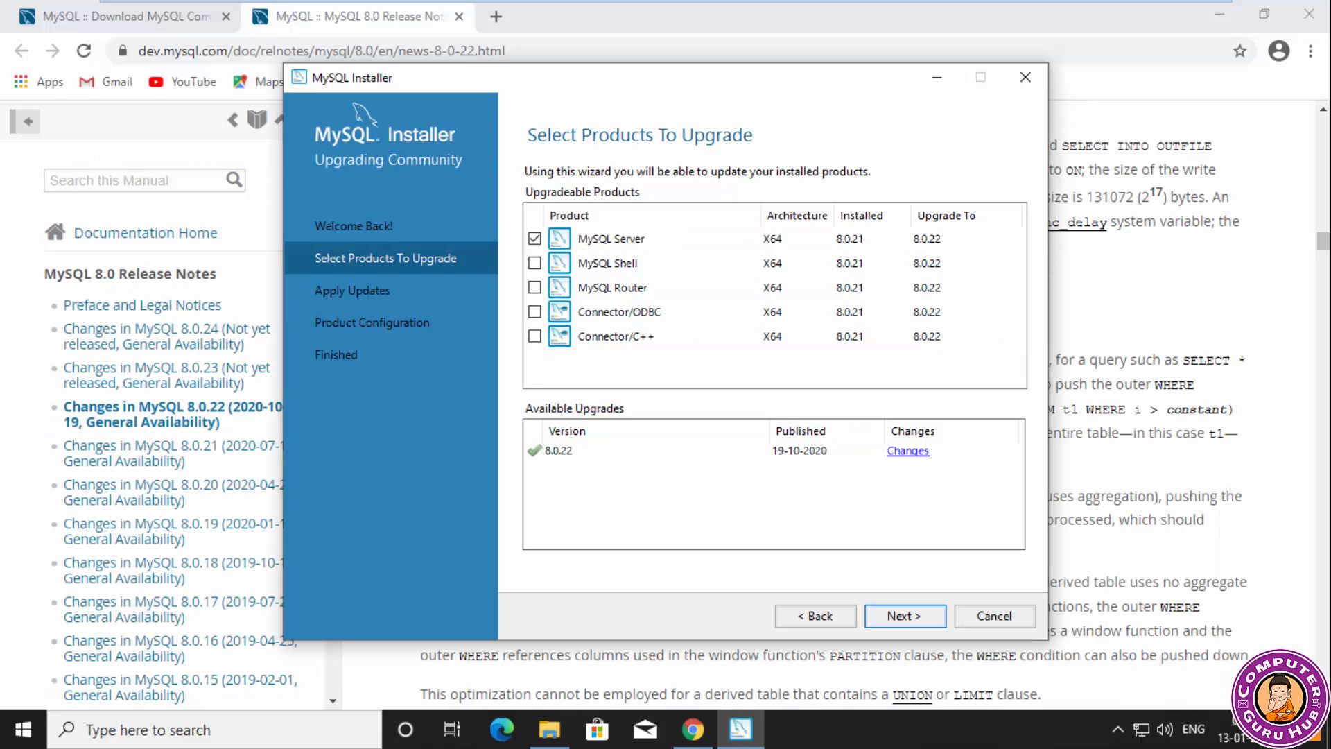
{"action": "key", "text": "Return"}
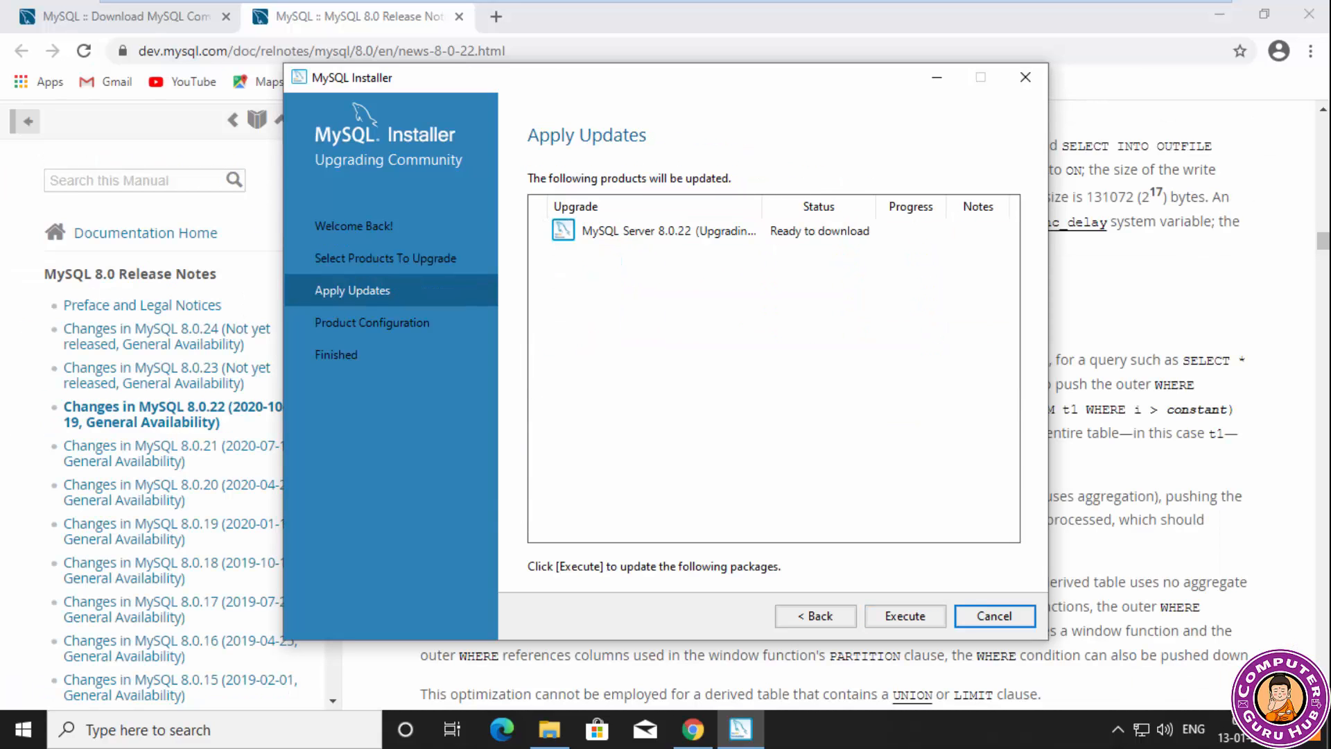
{"action": "left_click", "coordinate": [669, 231]}
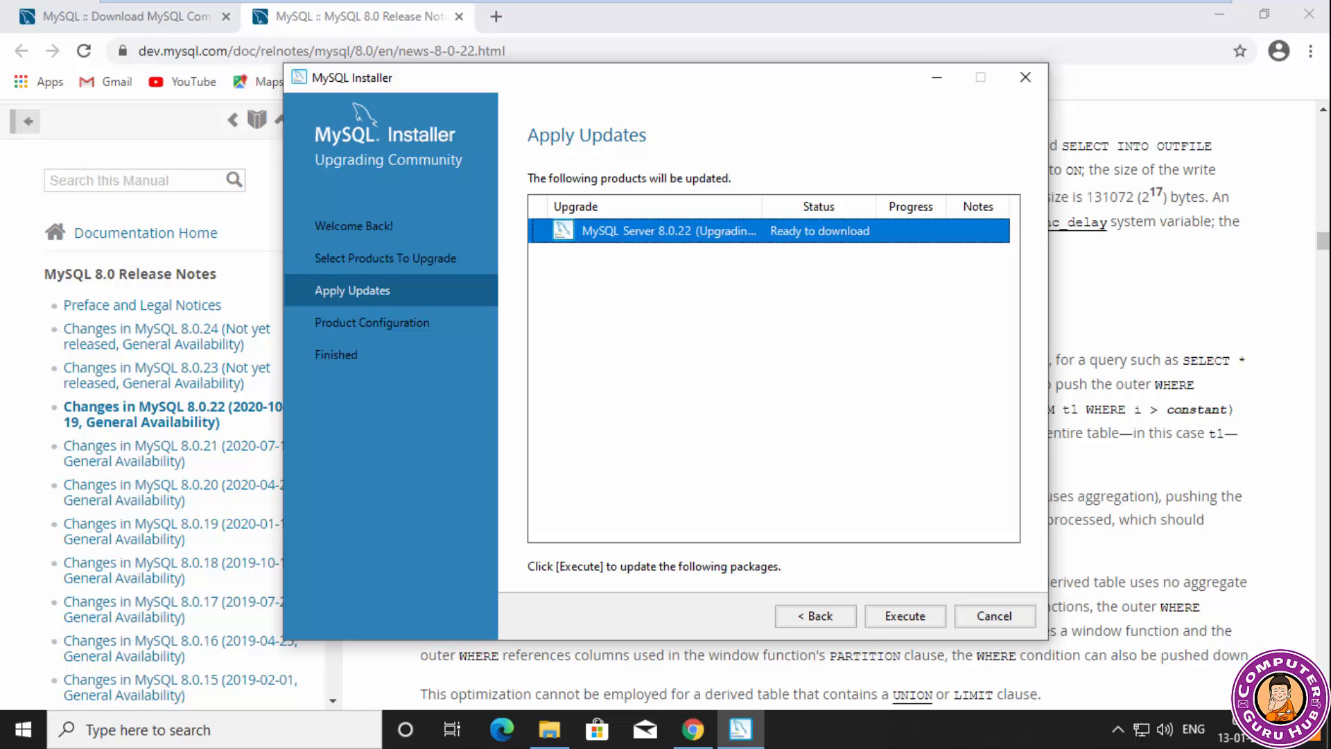
{"action": "left_click", "coordinate": [905, 616]}
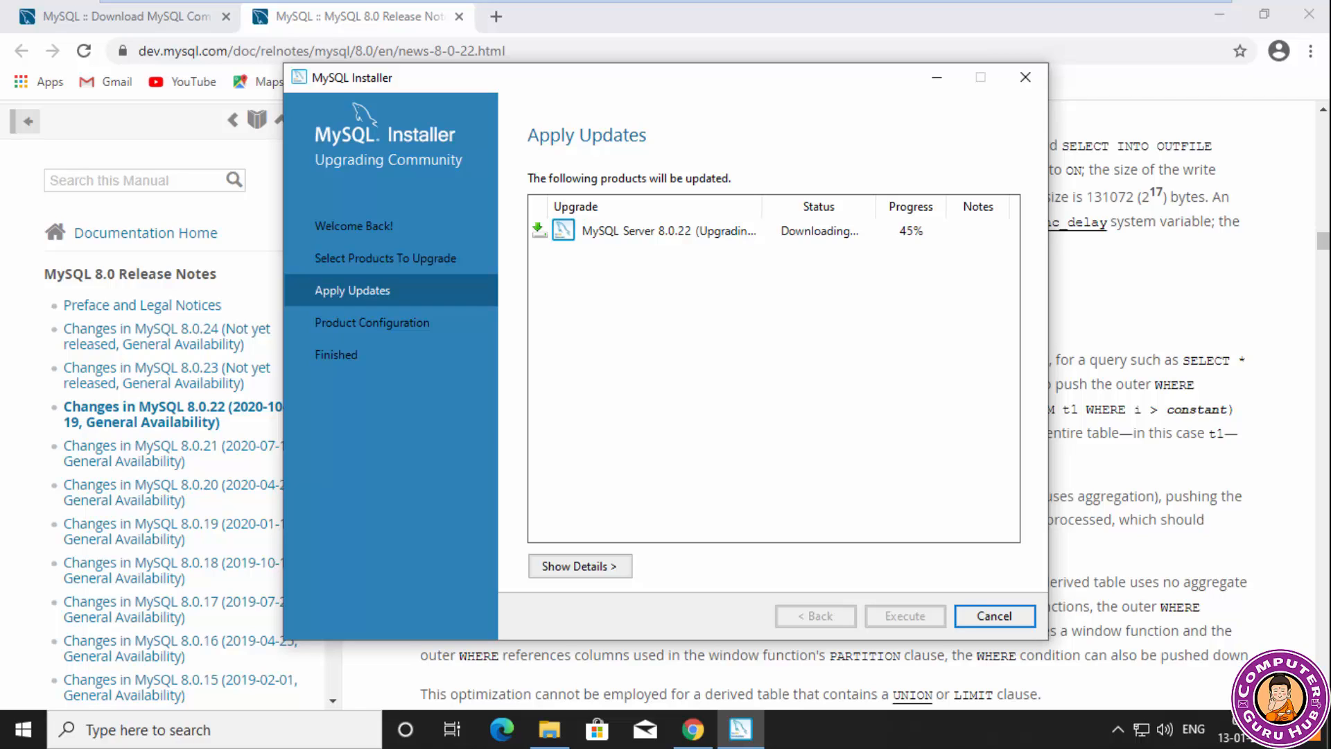
{"action": "left_click", "coordinate": [580, 566]}
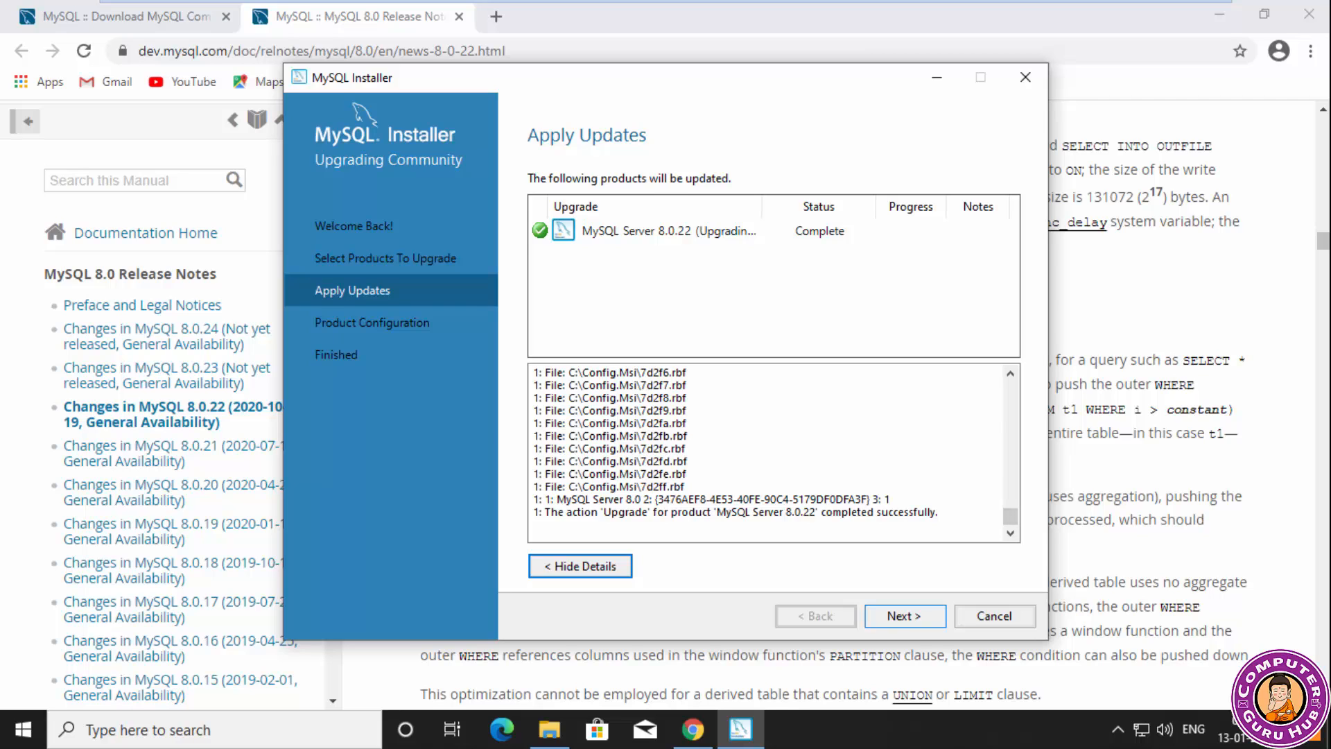
{"action": "left_click", "coordinate": [905, 615]}
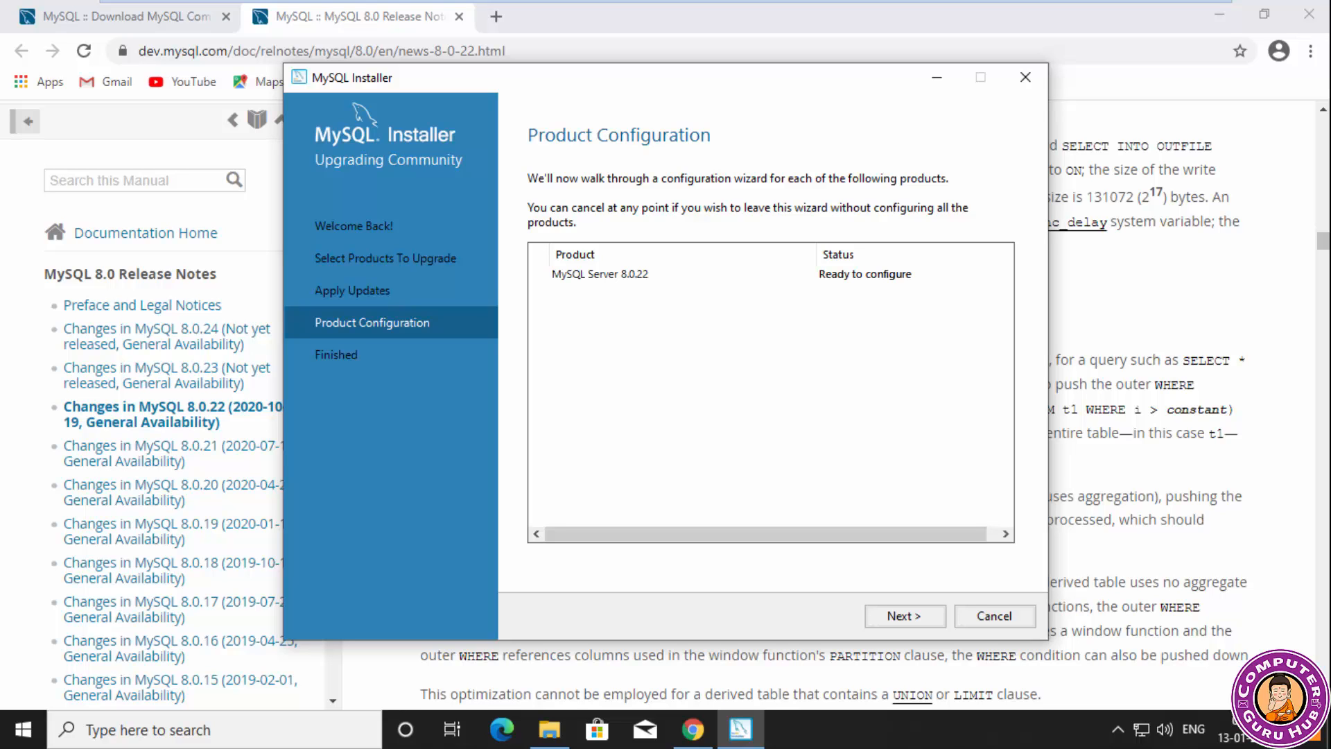
Configure MySQL Server 8.0.22 as a Development Computer and use the legacy authentication method for MySQL 5.x compatibility.
{"action": "key", "text": "Return"}
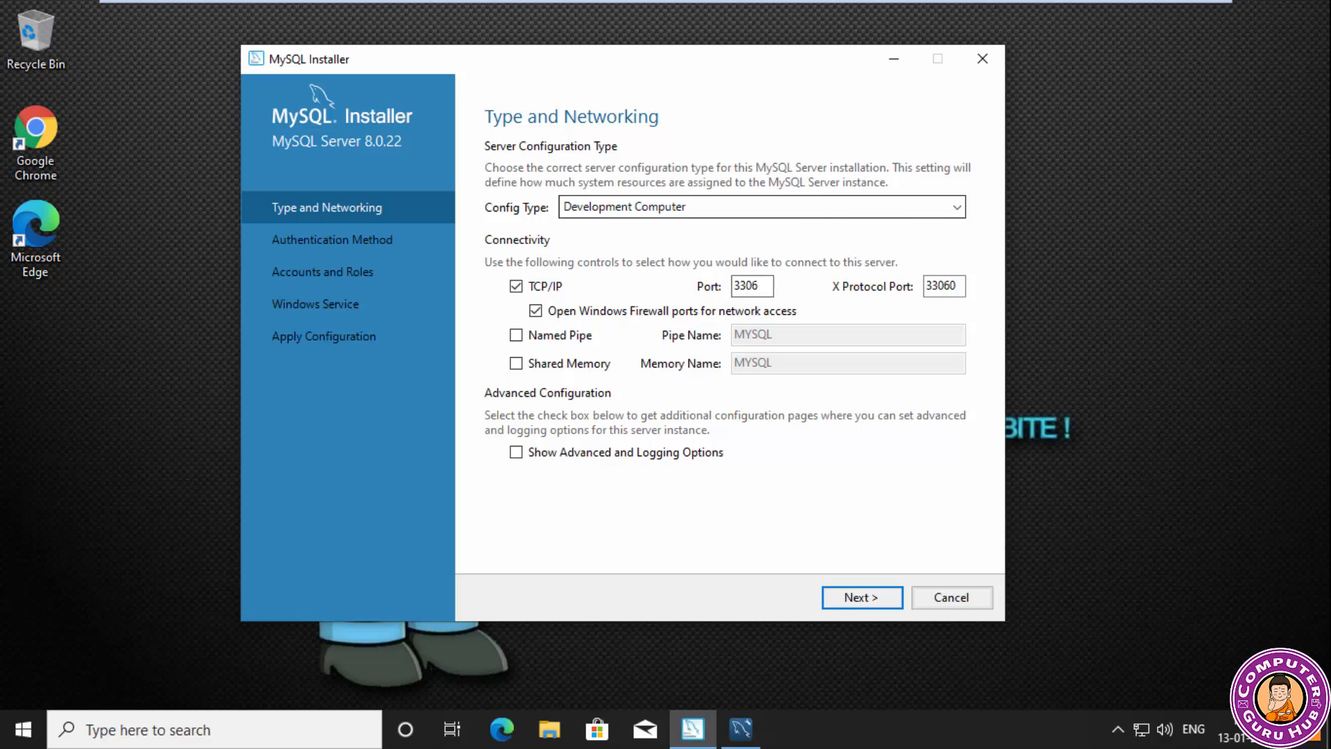
{"action": "left_click", "coordinate": [763, 206]}
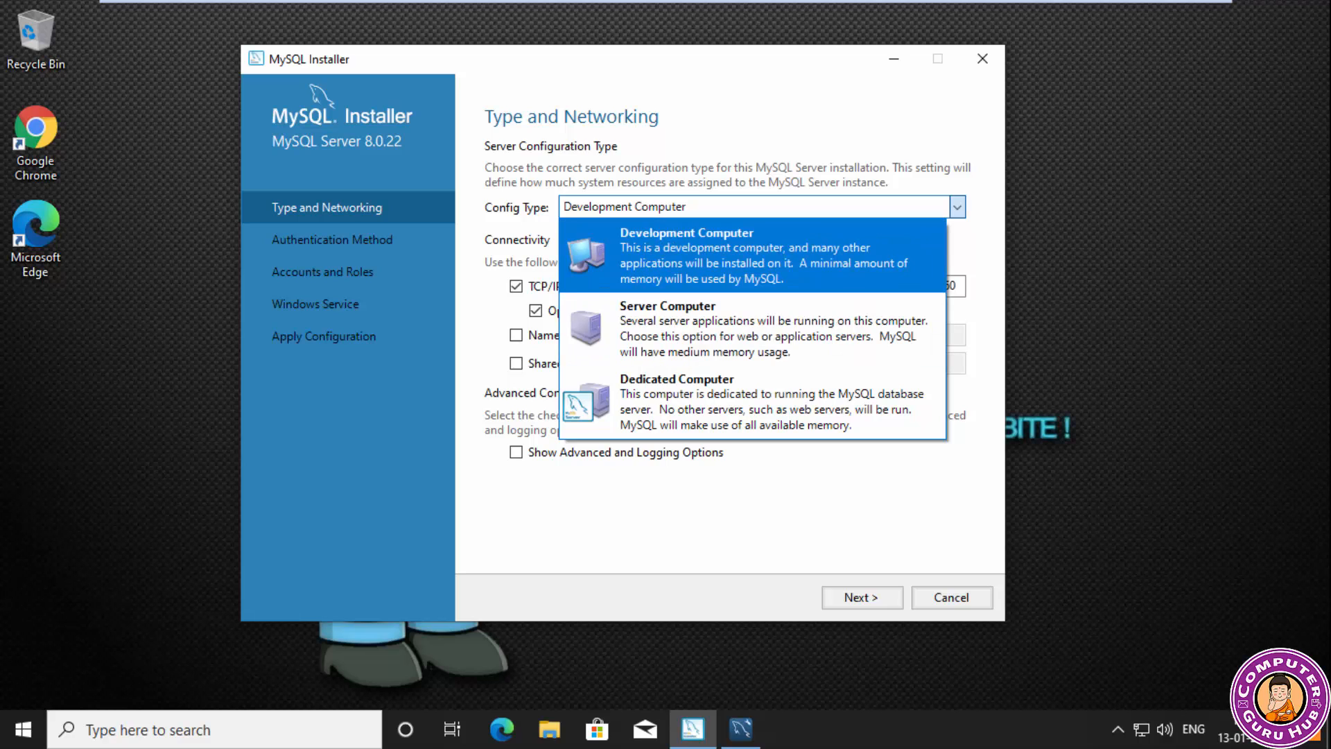
{"action": "left_click", "coordinate": [752, 255]}
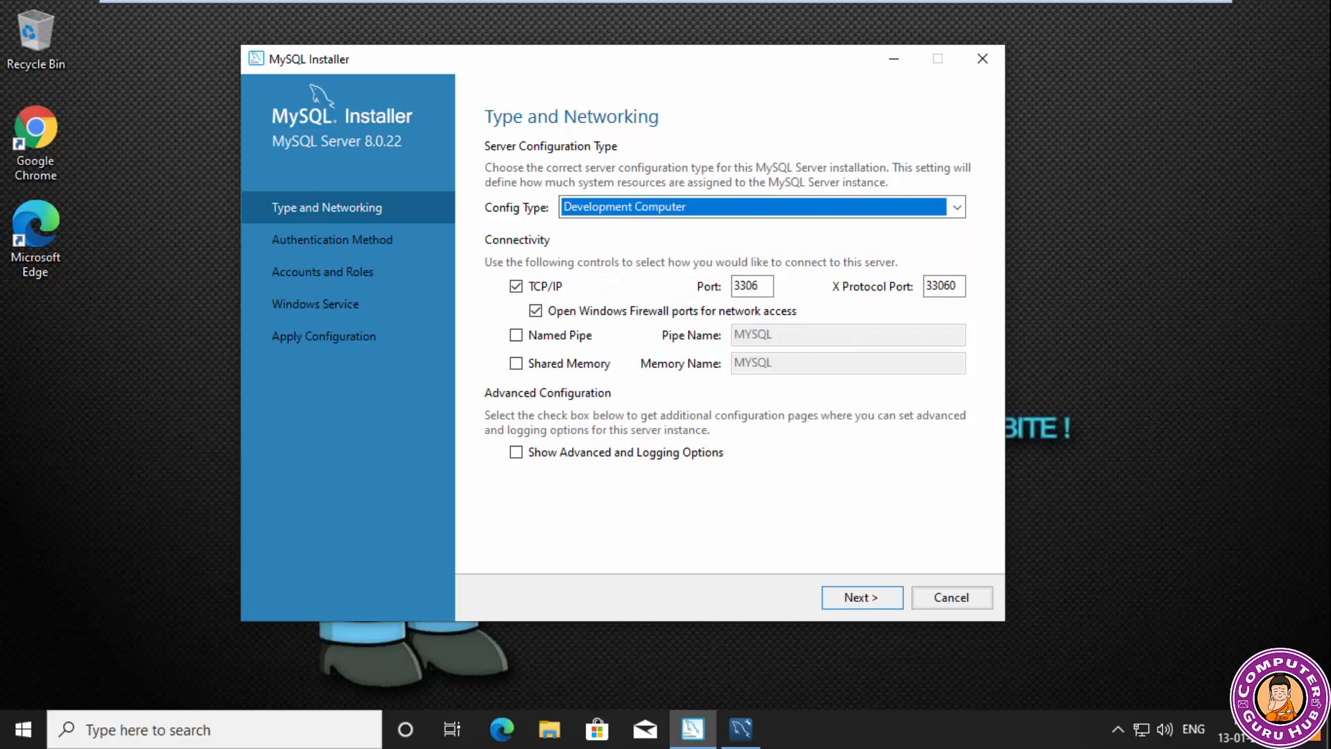
{"action": "left_click", "coordinate": [861, 598]}
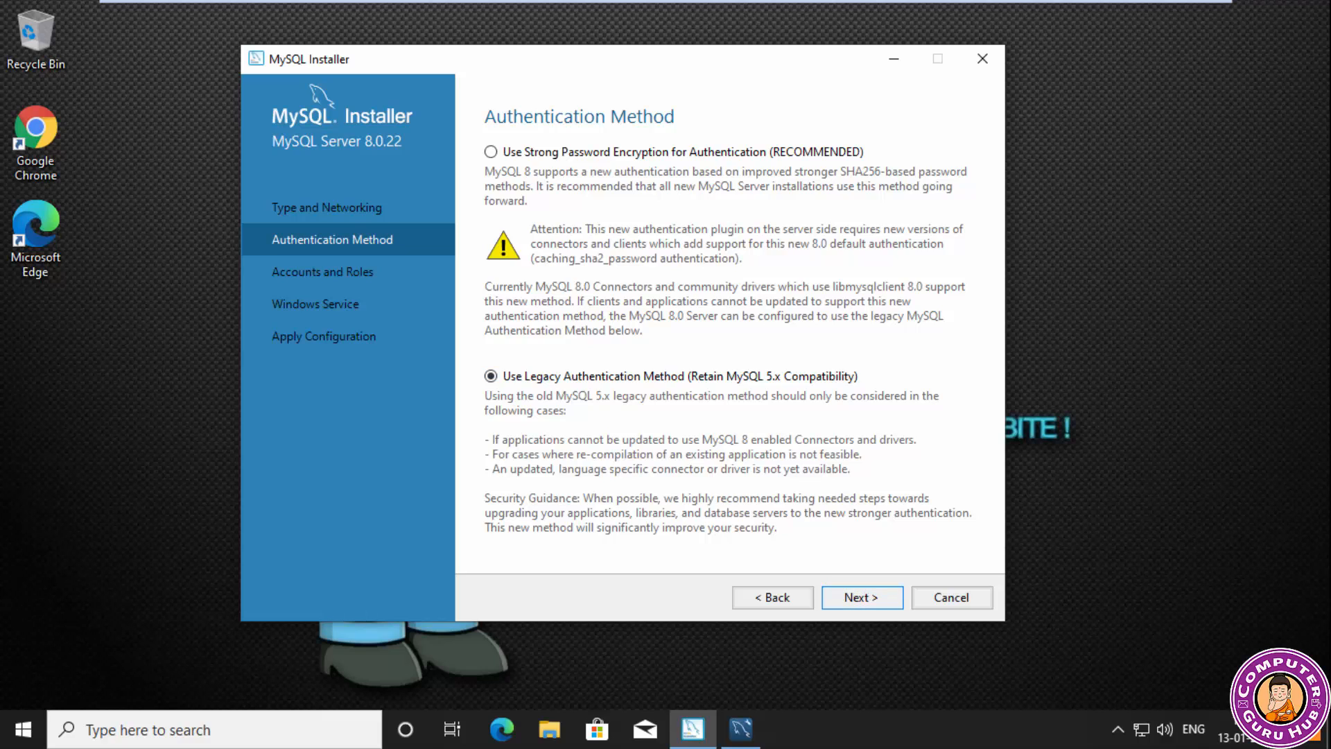
{"action": "key", "text": "Return"}
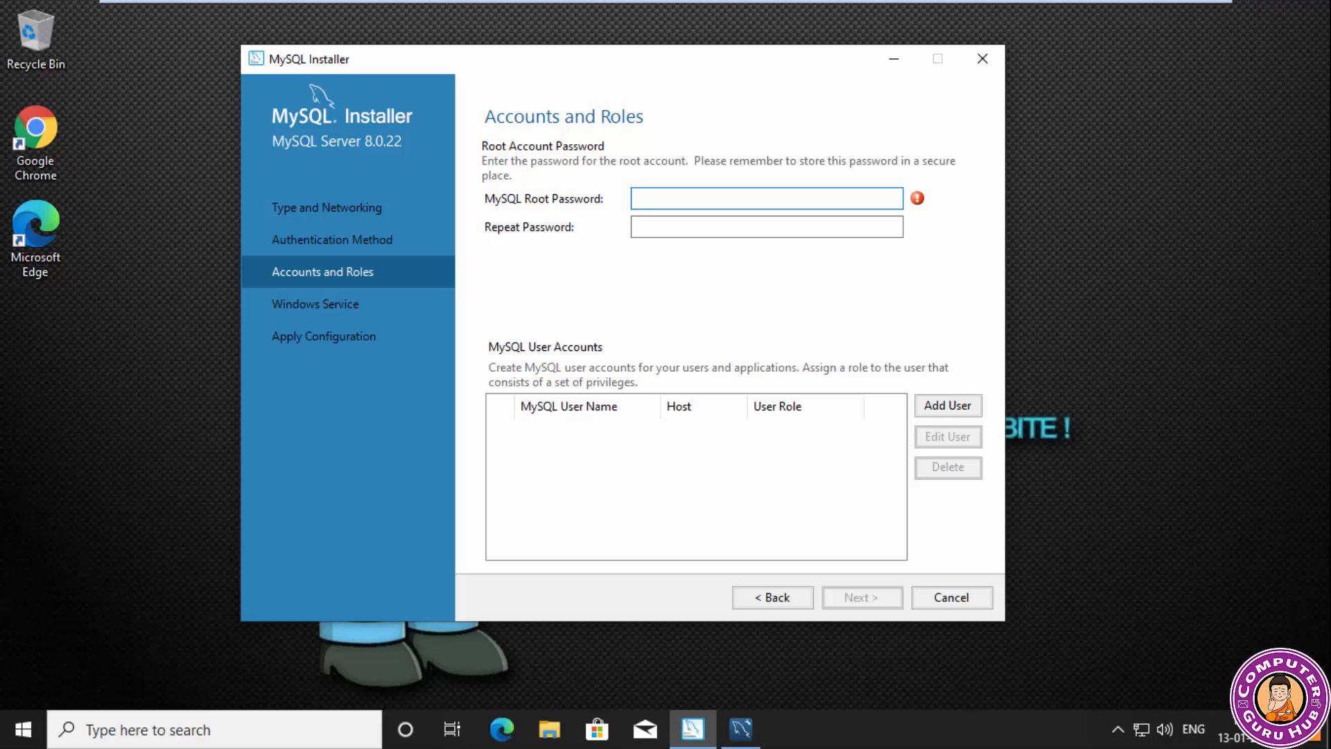
Enter and repeat the MySQL root account password, and continue to the Windows service settings.
{"action": "type", "text": "12345"}
{"action": "key", "text": "Tab"}
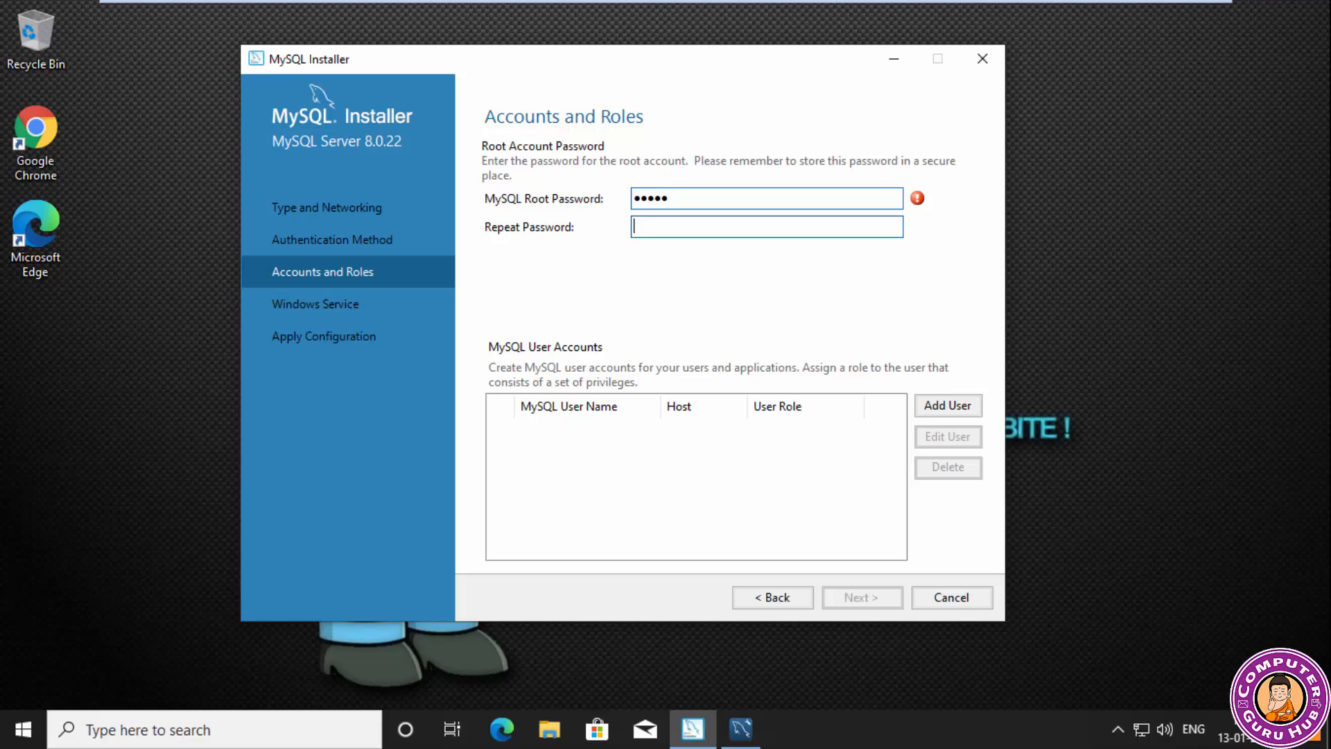
{"action": "type", "text": "12345"}
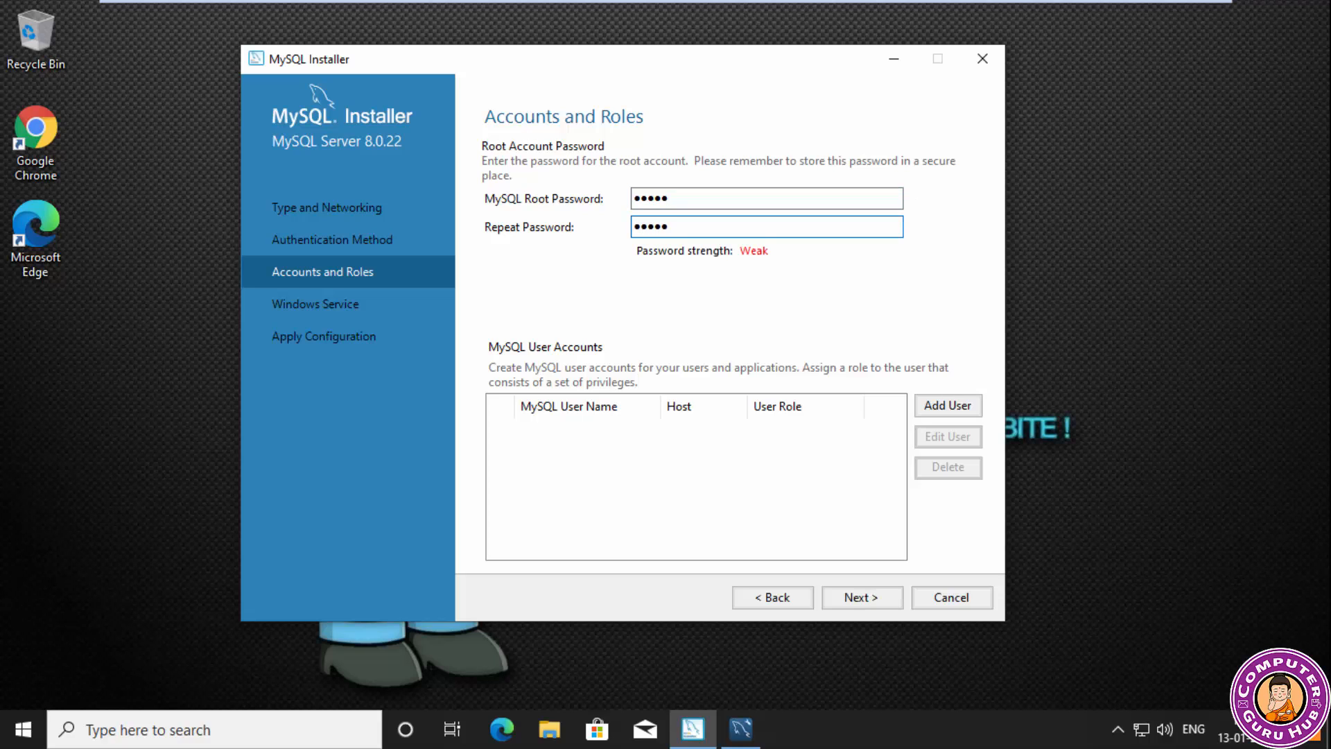
{"action": "key", "text": "Return"}
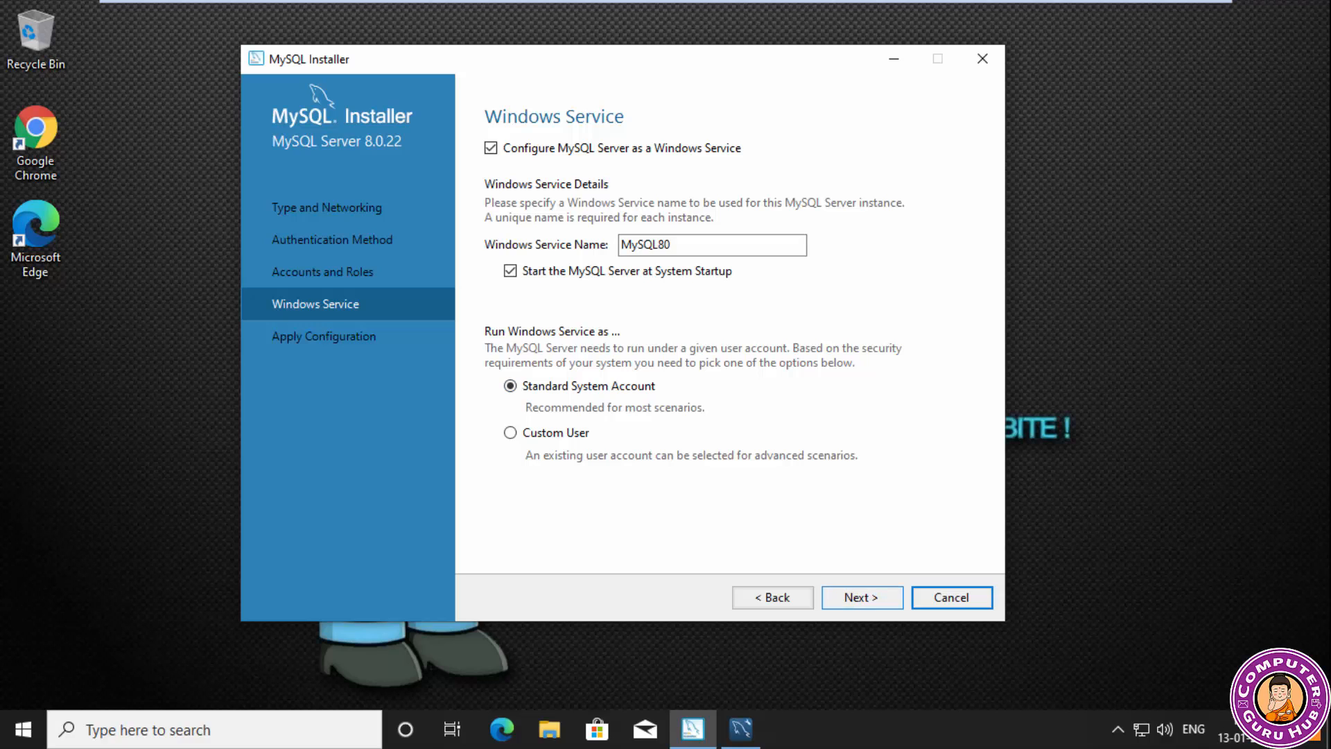
Accept the Windows service settings with the service name MySQL80, apply the server configuration and finish it.
{"action": "left_click", "coordinate": [862, 597]}
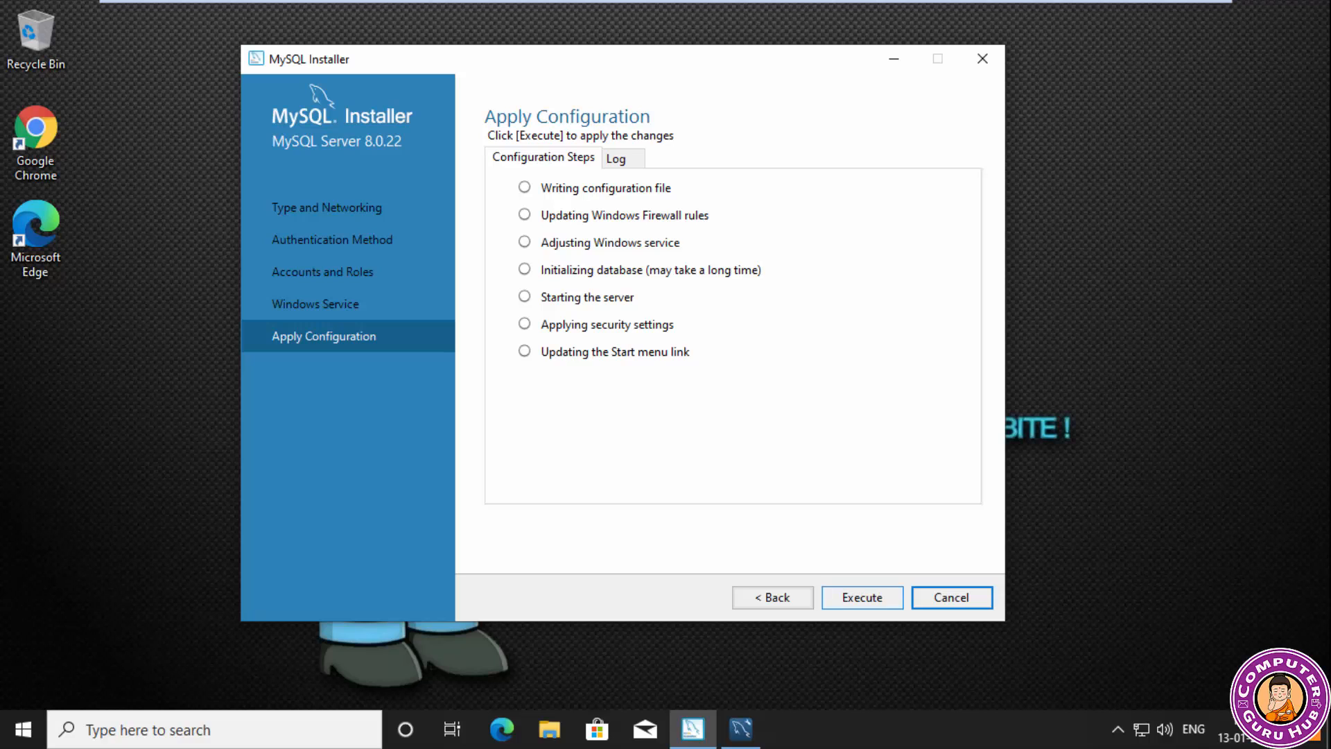
{"action": "left_click", "coordinate": [863, 598]}
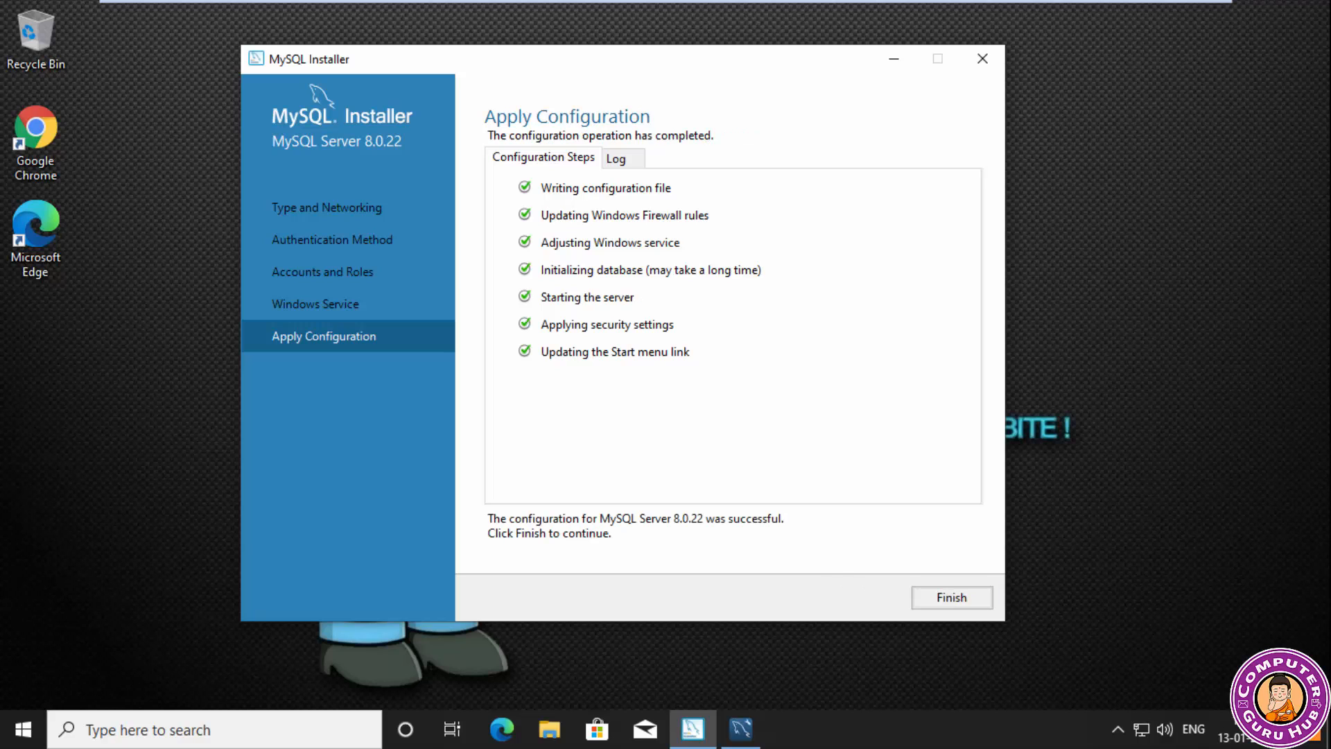
{"action": "left_click", "coordinate": [952, 598]}
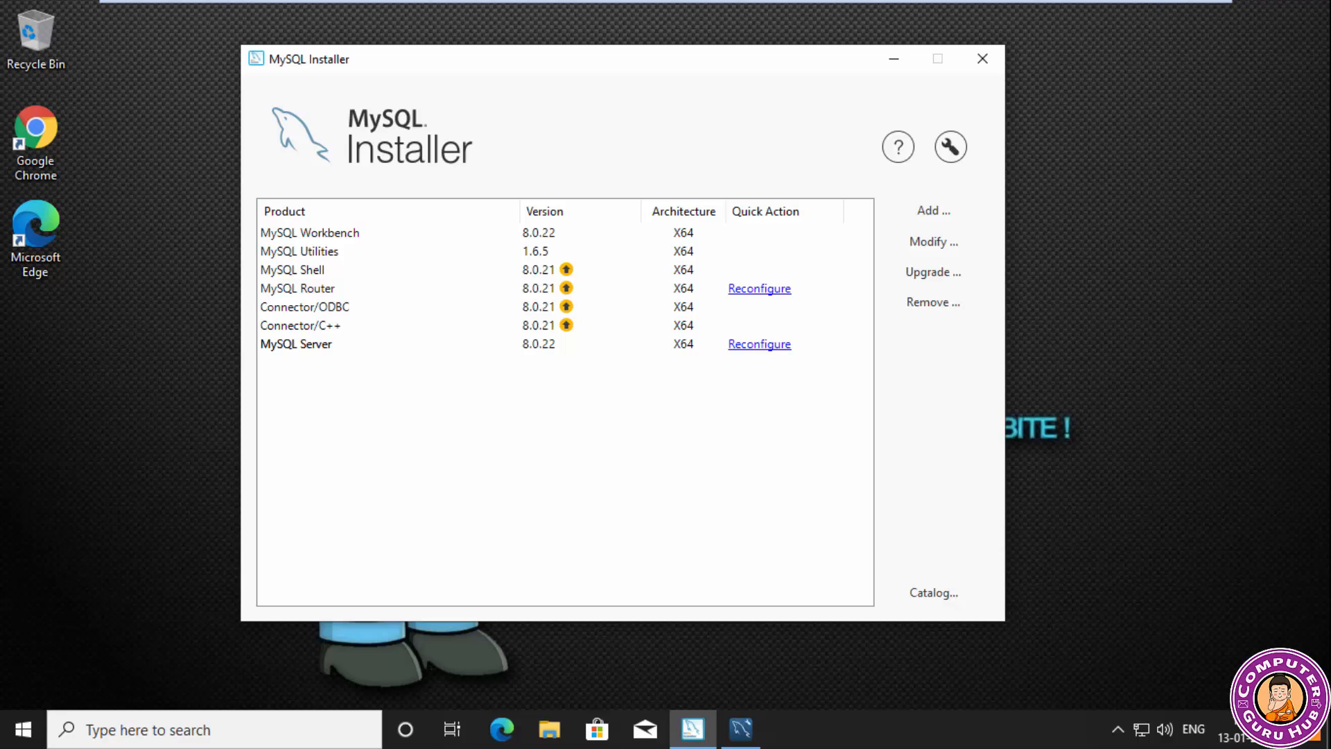
Close MySQL Installer and rescan for local MySQL servers in MySQL Workbench.
{"action": "left_click", "coordinate": [982, 58]}
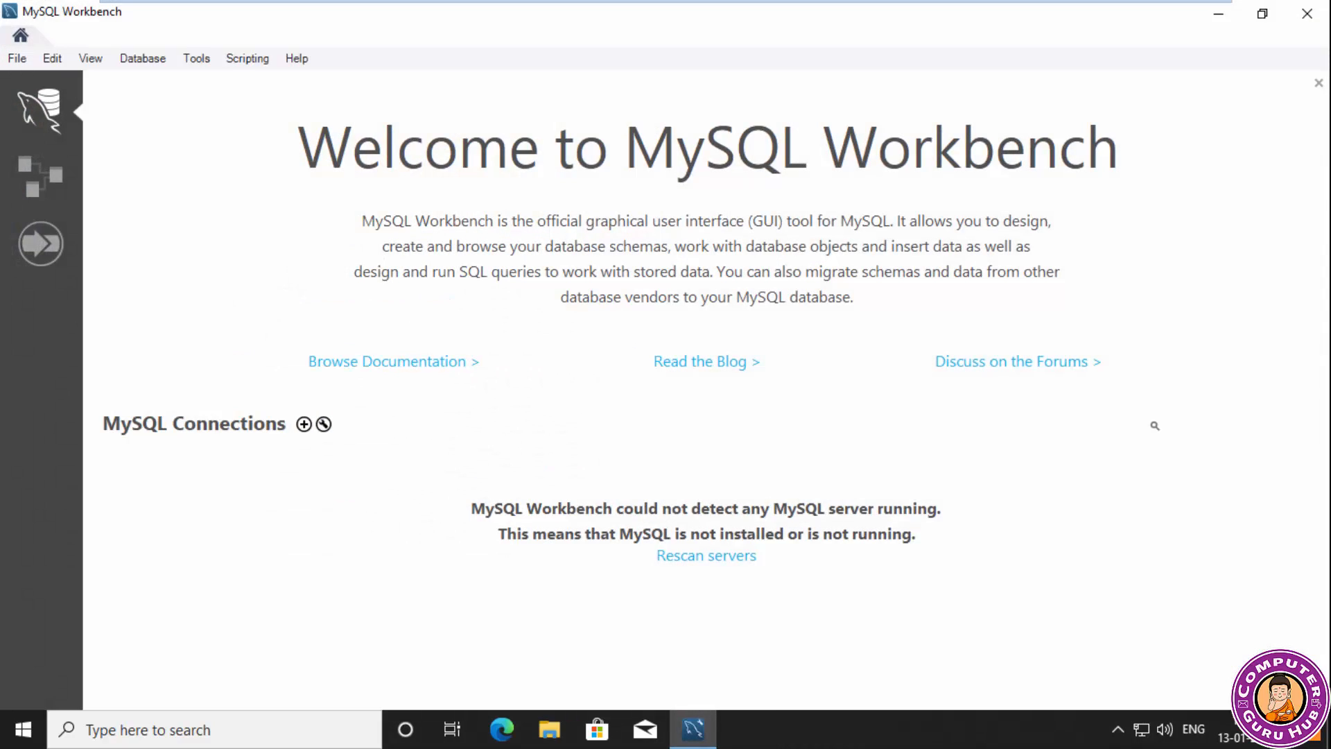
{"action": "left_click", "coordinate": [706, 555]}
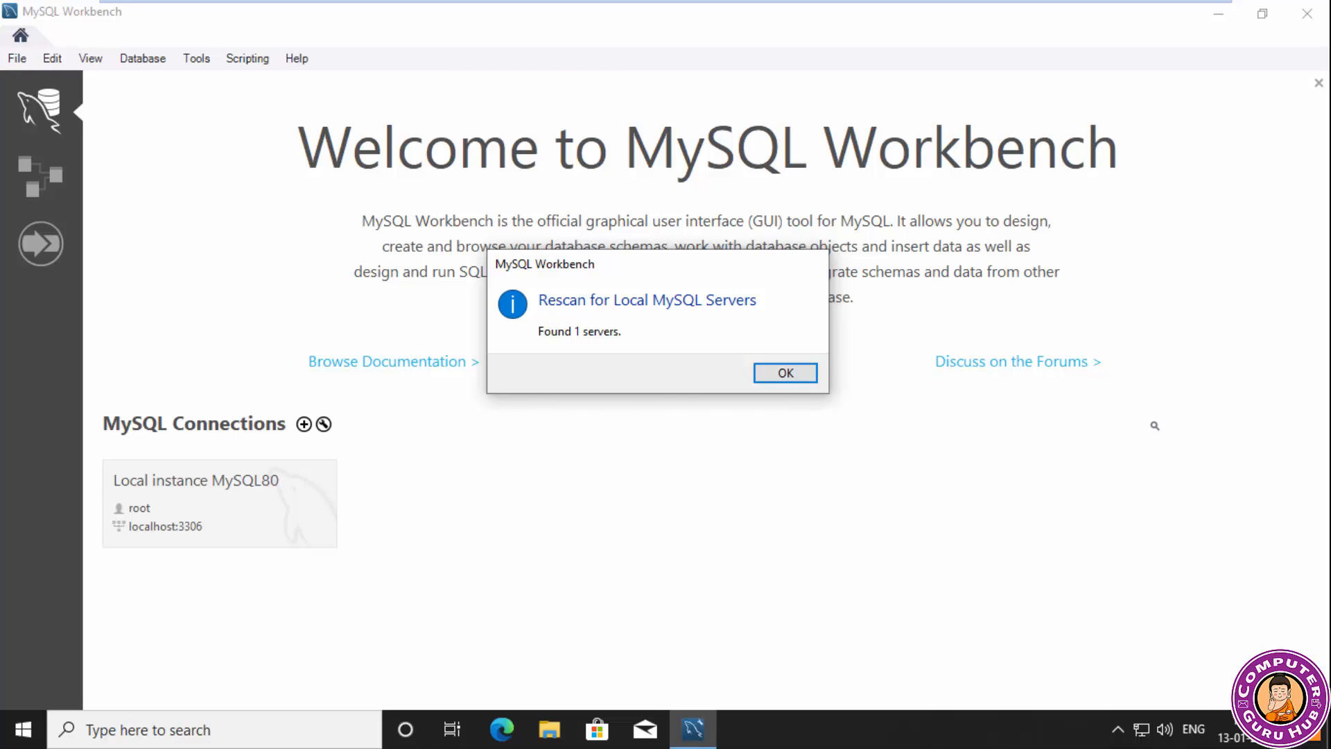
{"action": "key", "text": "Return"}
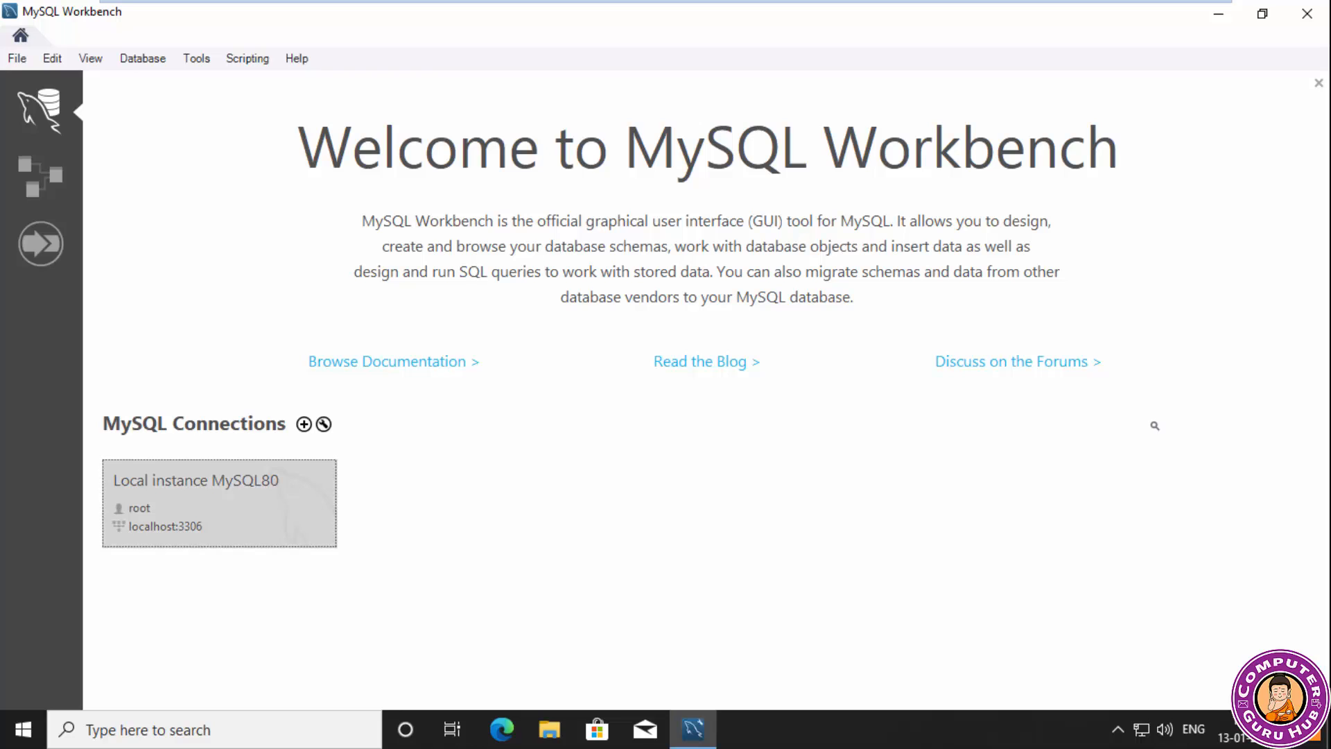
Connect to Local instance MySQL80 by entering the root password, and close its session tab.
{"action": "key", "text": "Return"}
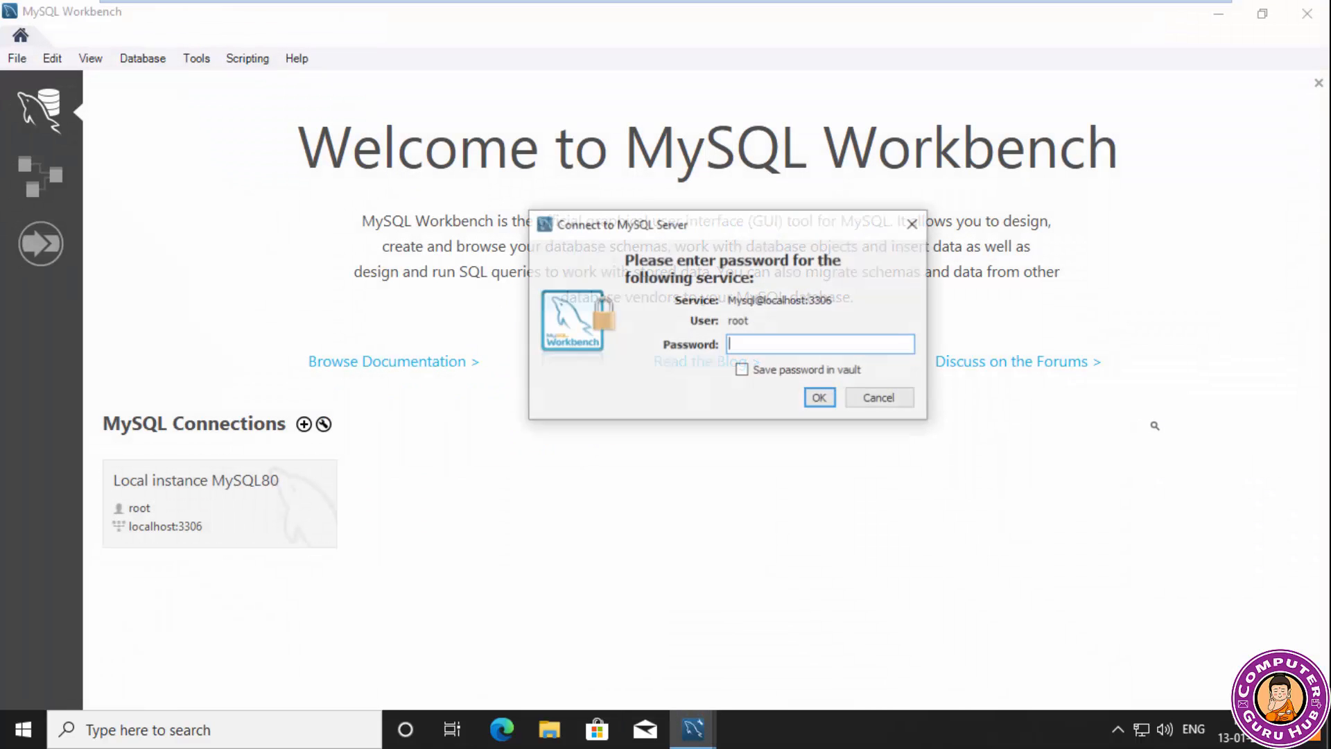
{"action": "type", "text": "*****"}
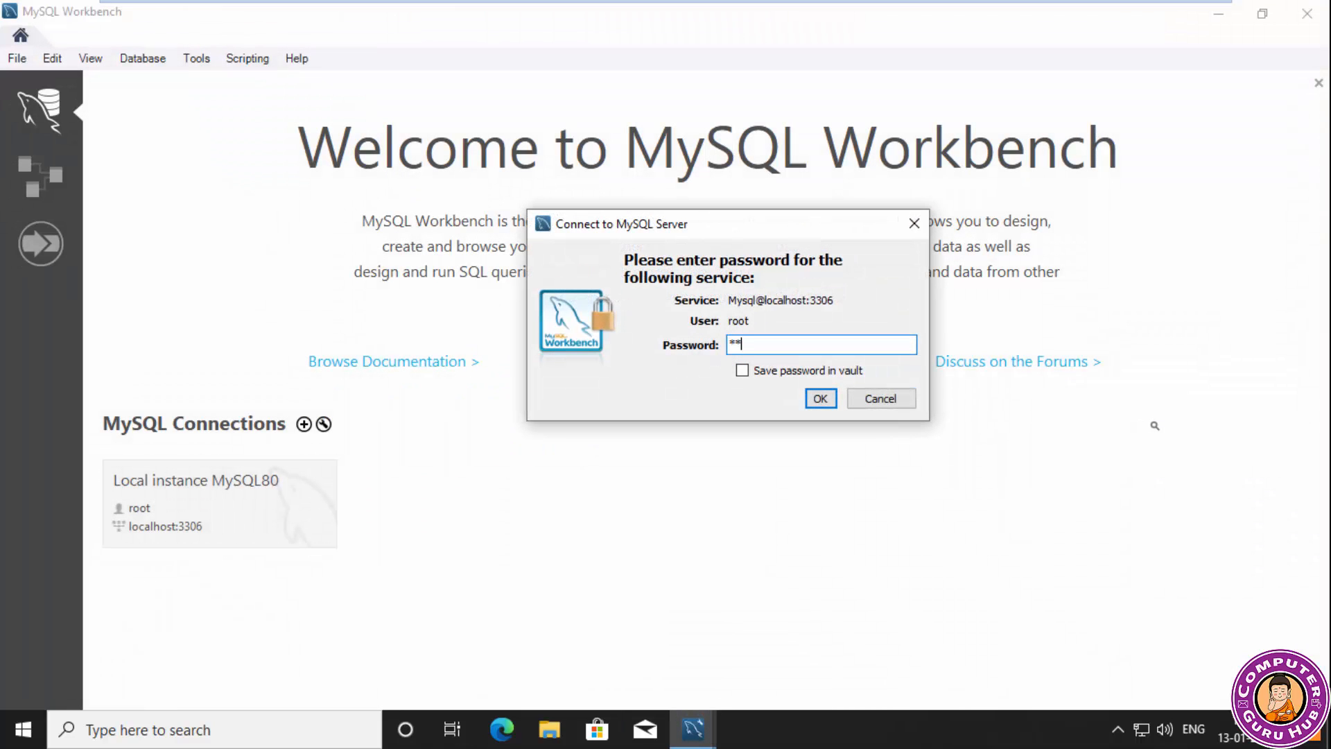
{"action": "key", "text": "Return"}
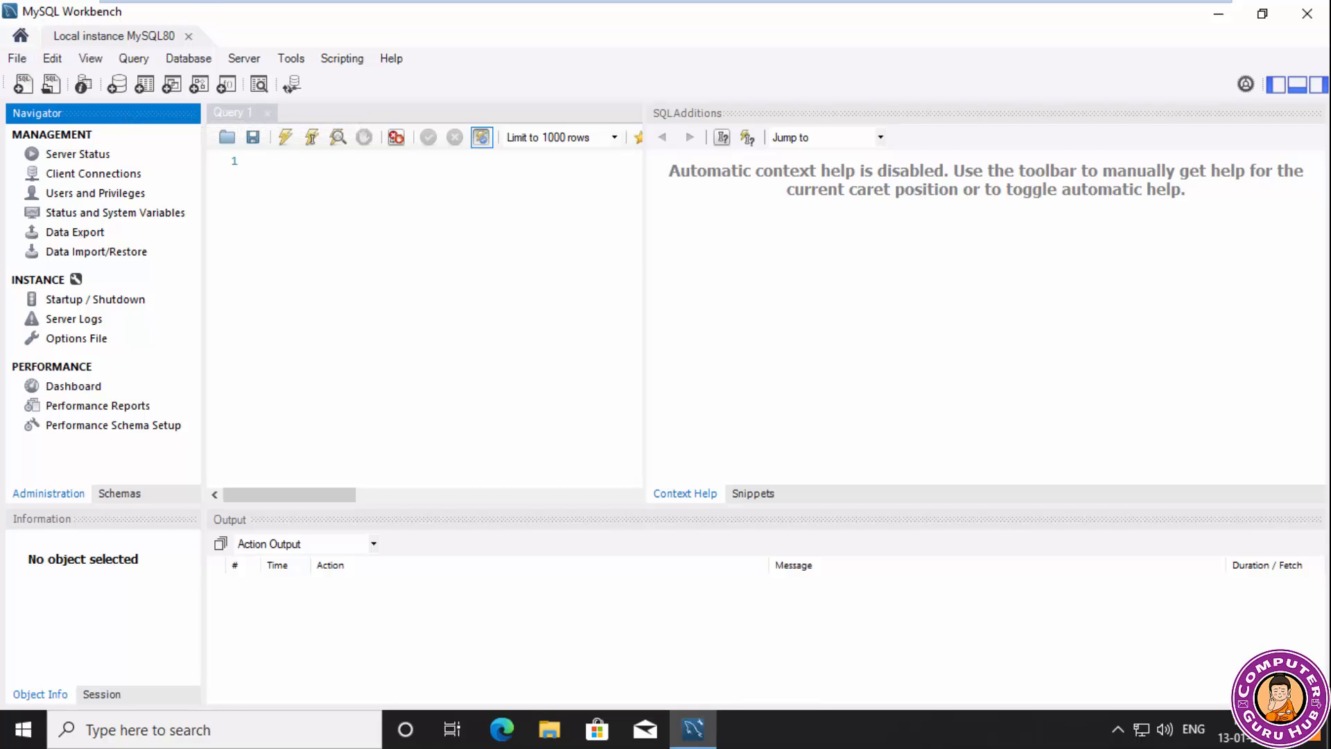
{"action": "left_click", "coordinate": [188, 37]}
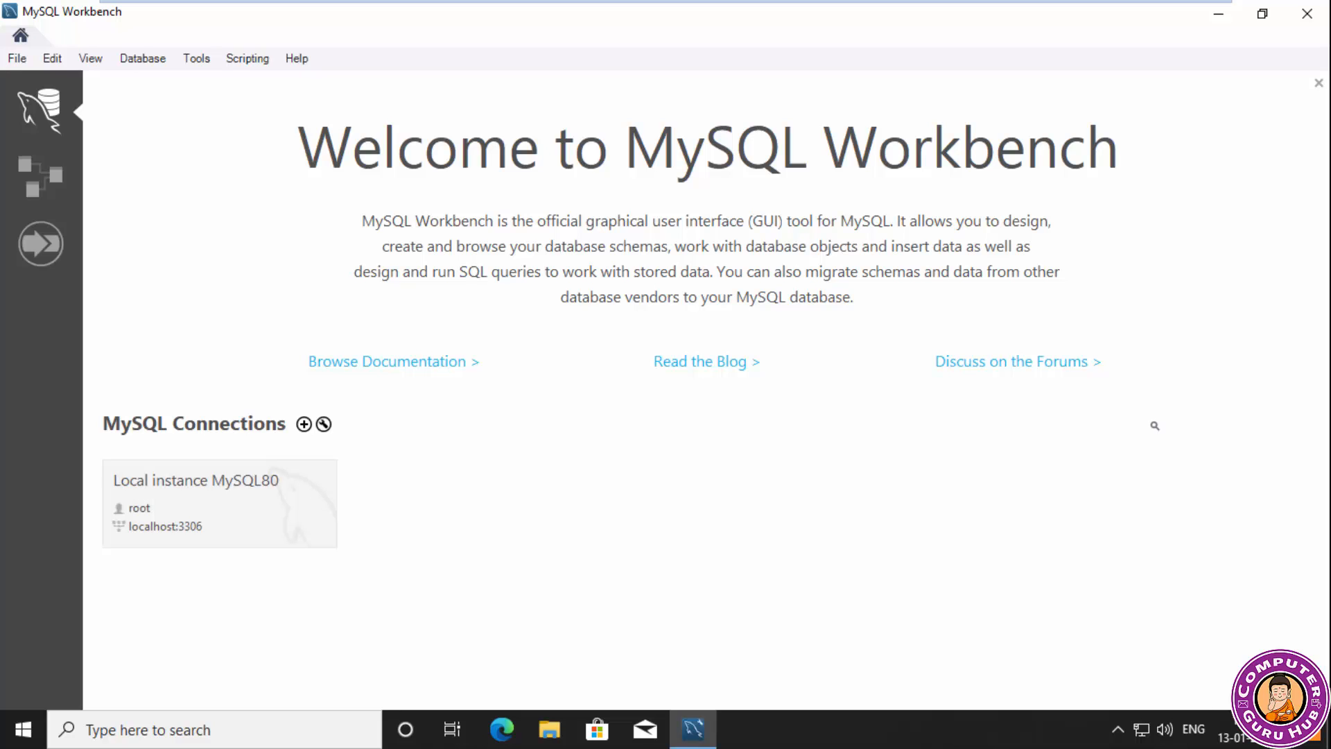
Set up a new connection named LocalDB with the default hostname 127.0.0.1.
{"action": "left_click", "coordinate": [304, 425]}
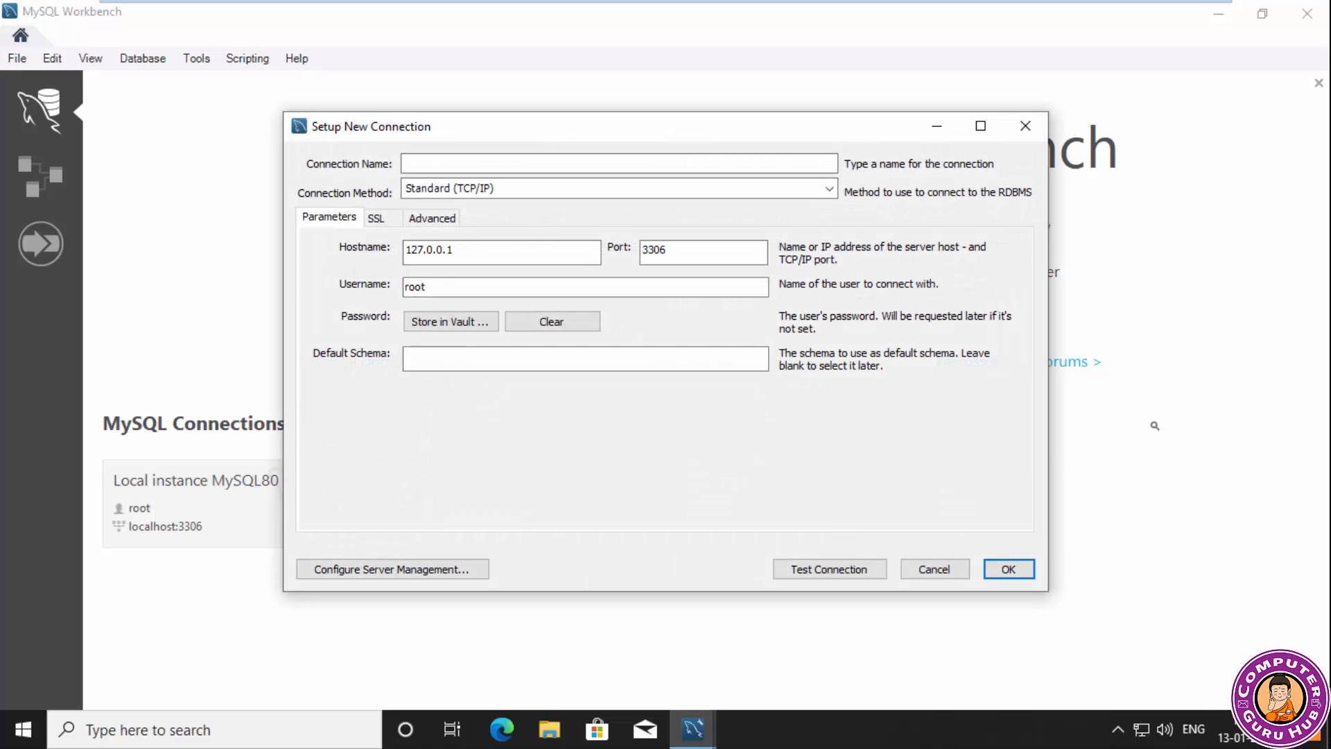
{"action": "type", "text": "Lo"}
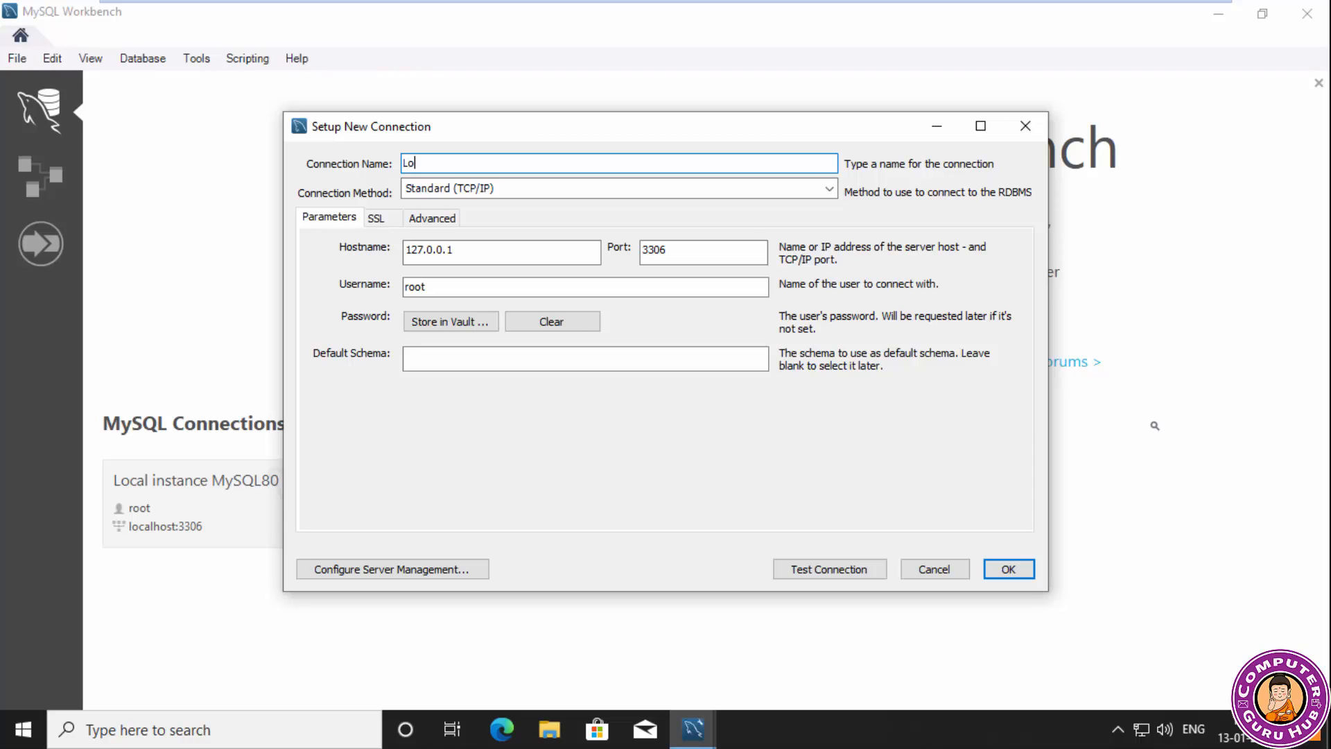
{"action": "type", "text": "calDB"}
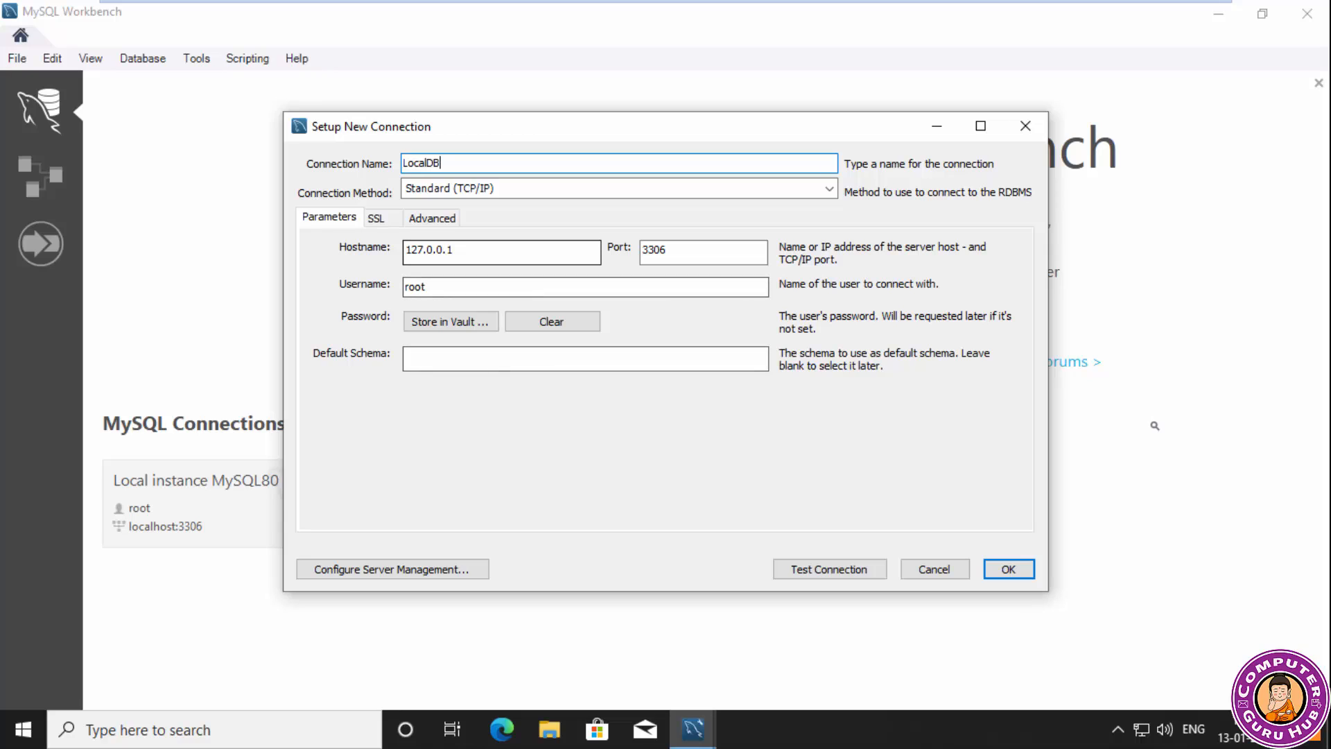
{"action": "left_click", "coordinate": [463, 251]}
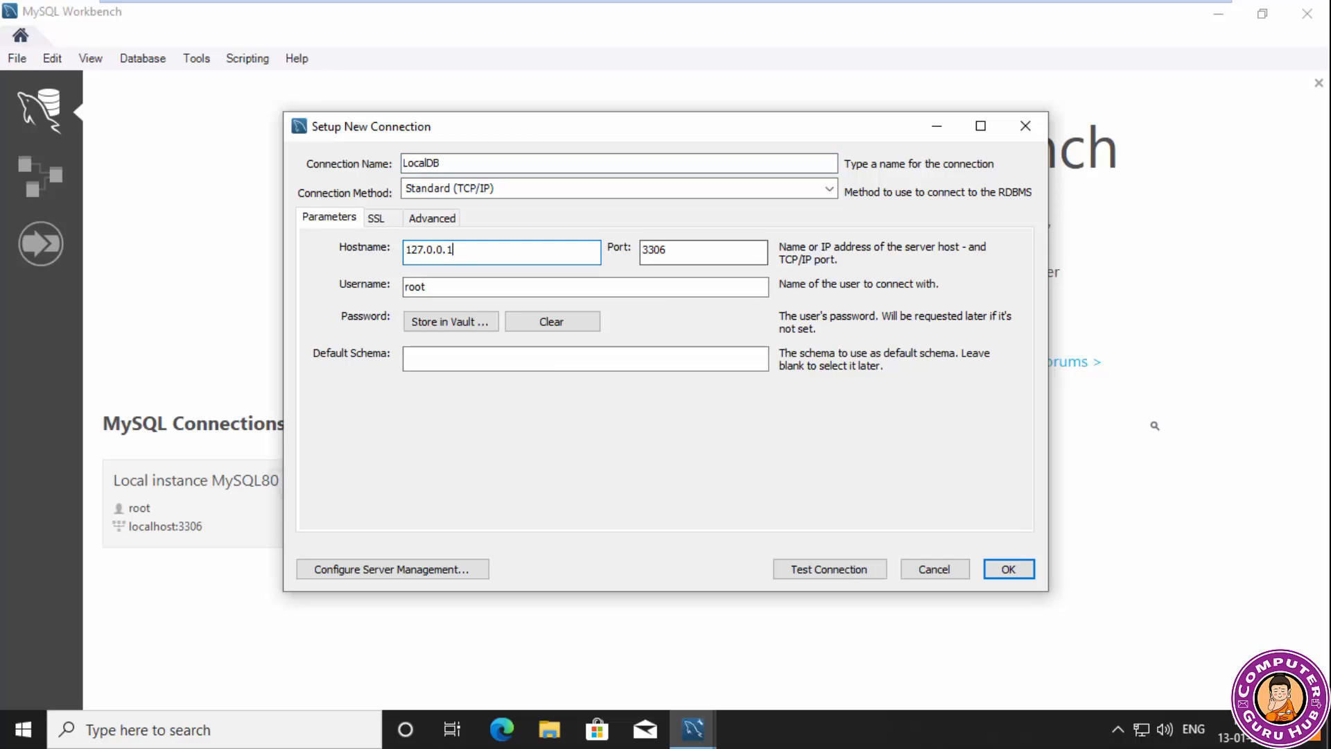
Test the LocalDB connection with the root password stored in the vault, and save the connection.
{"action": "left_click", "coordinate": [829, 568]}
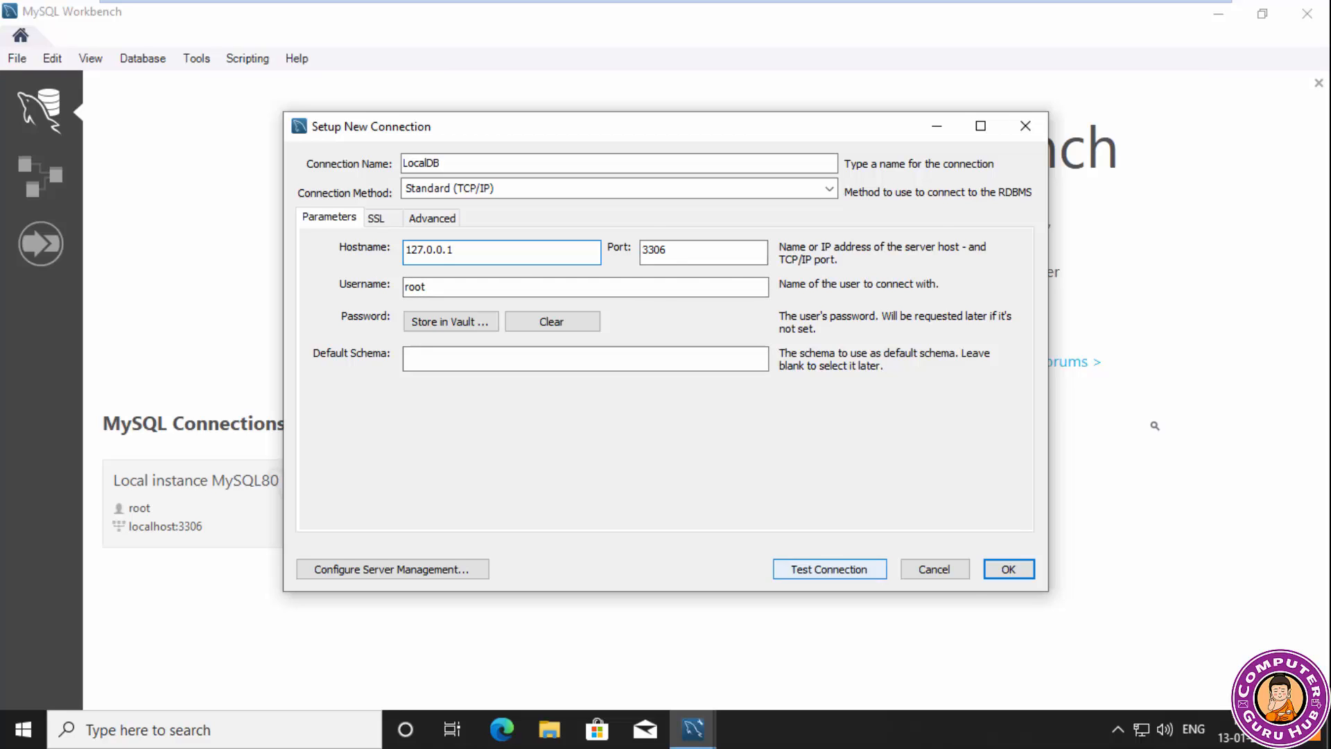
{"action": "type", "text": "*****"}
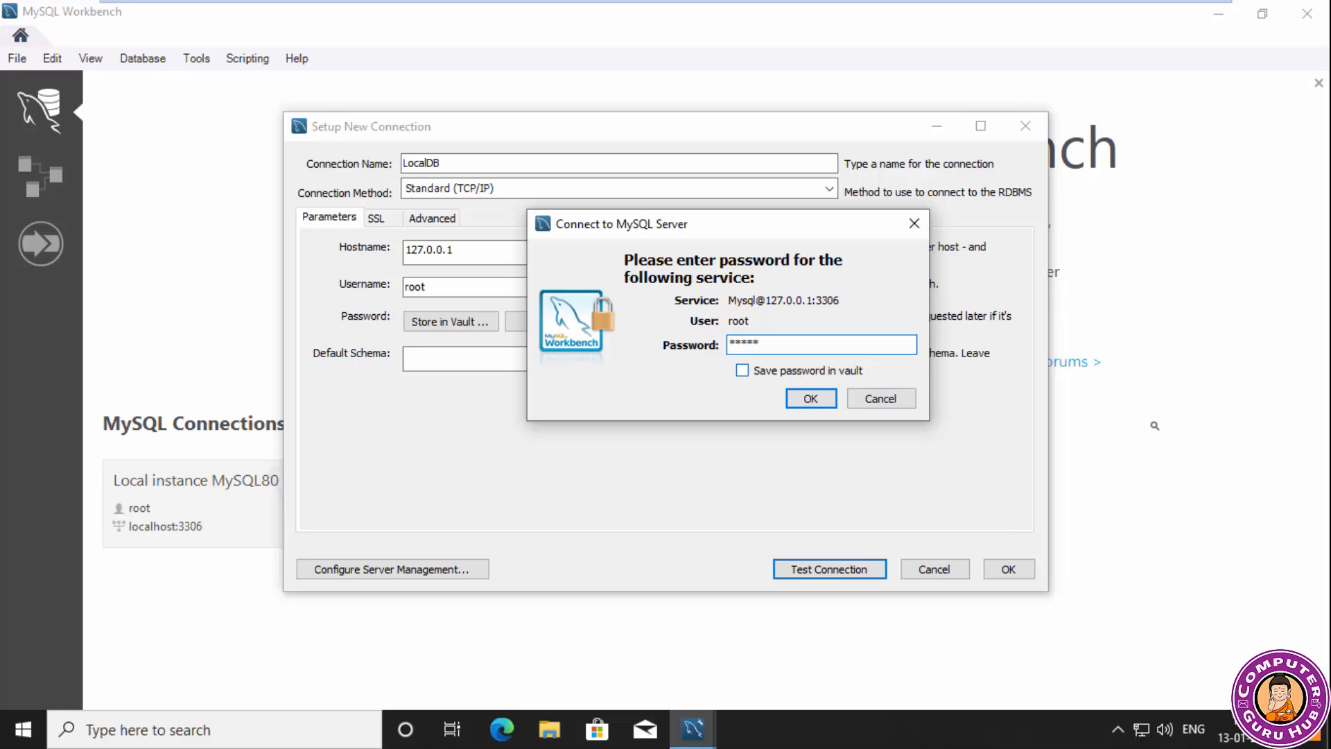
{"action": "left_click", "coordinate": [743, 370]}
{"action": "key", "text": "Return"}
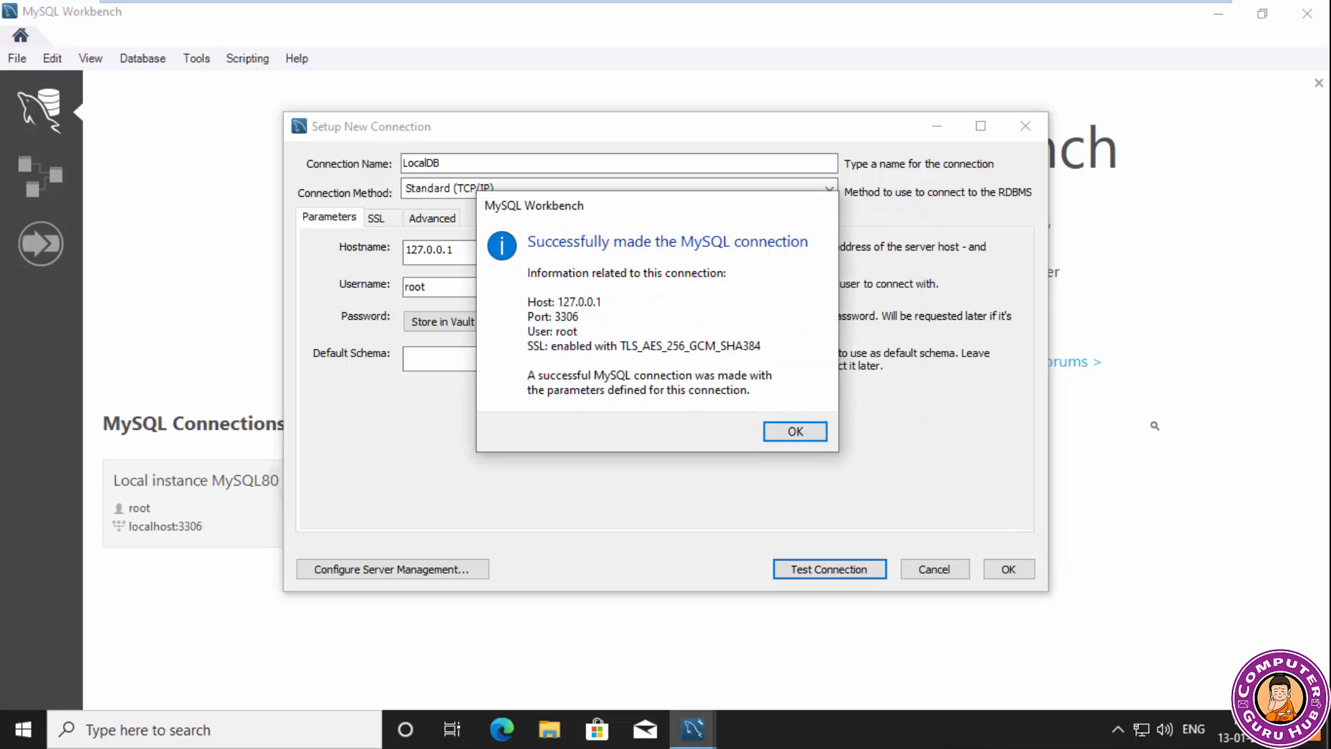
{"action": "key", "text": "Return"}
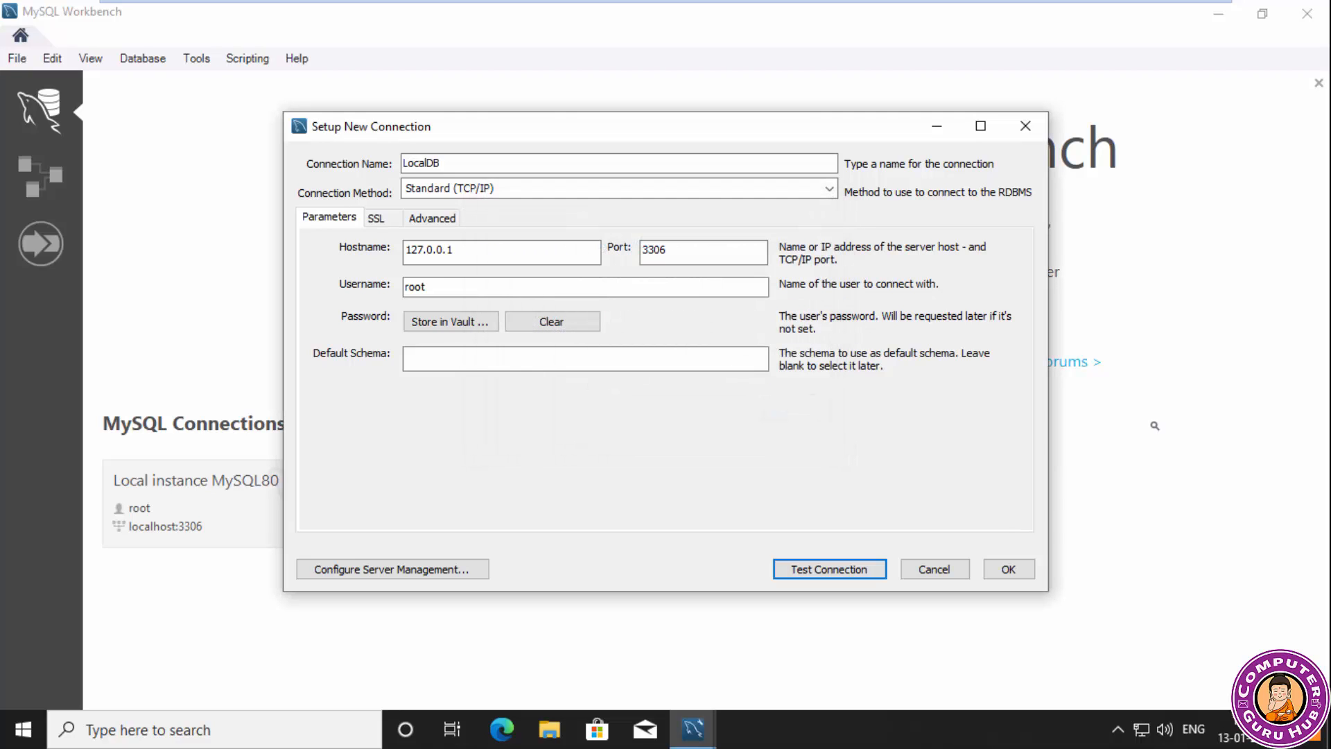
{"action": "left_click", "coordinate": [1008, 569]}
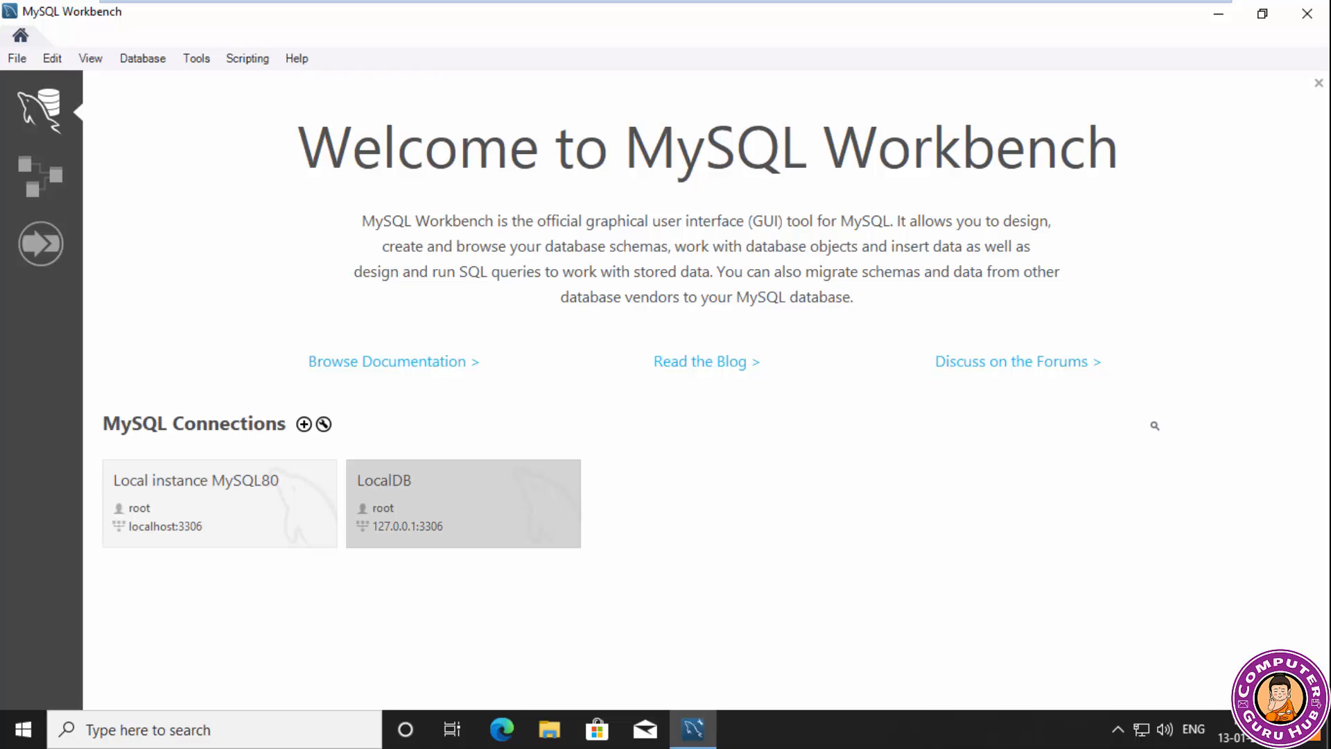
Open the LocalDB connection and widen its query editor by narrowing the SQL Additions area.
{"action": "left_click", "coordinate": [464, 503]}
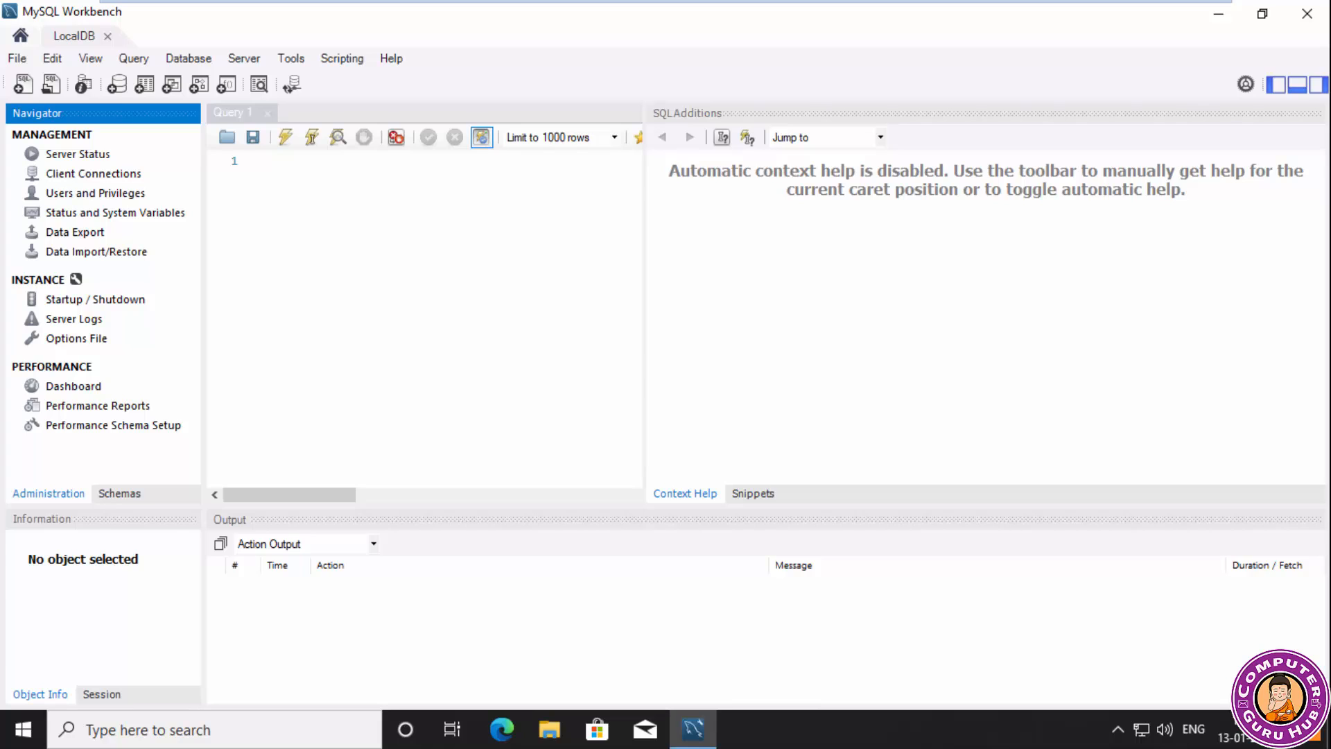
{"action": "left_click_drag", "start_coordinate": [643, 277], "coordinate": [1000, 277]}
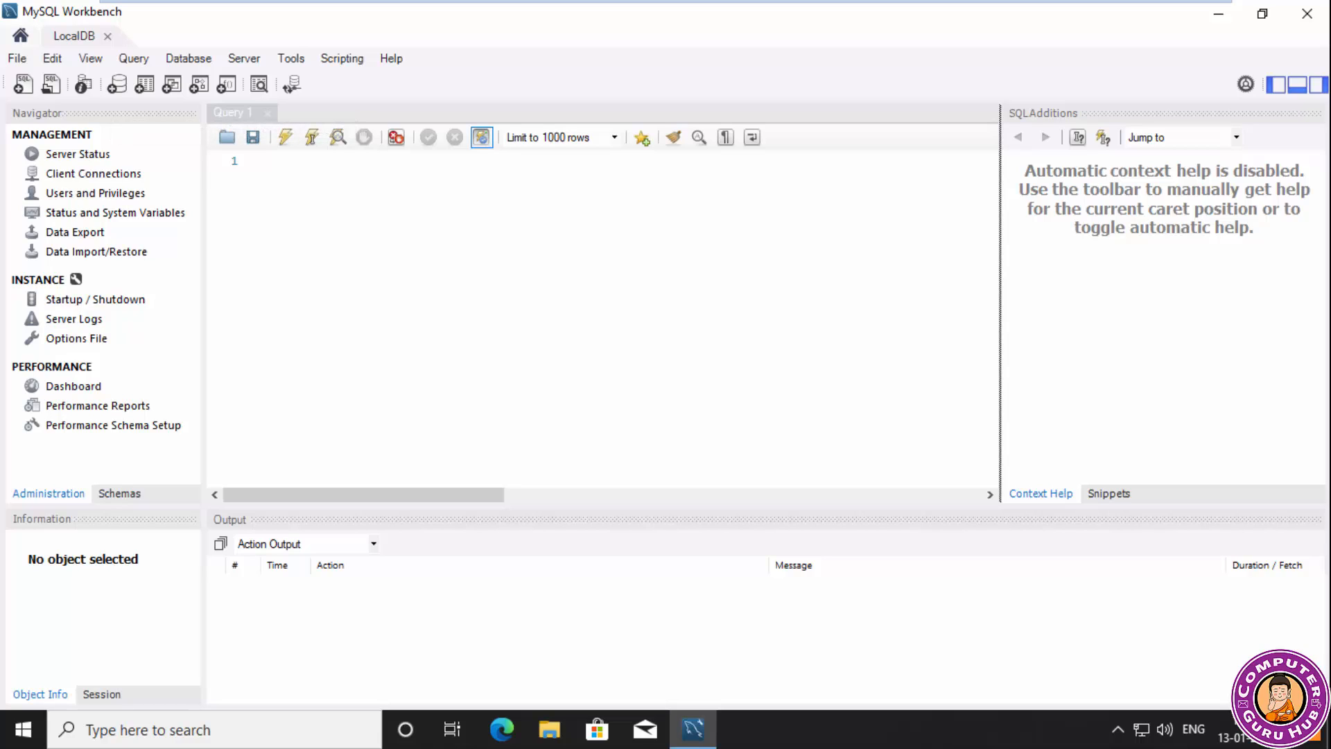
Show the schema list of the LocalDB connection and inspect the object groups and available actions of the sys schema.
{"action": "left_click", "coordinate": [119, 493]}
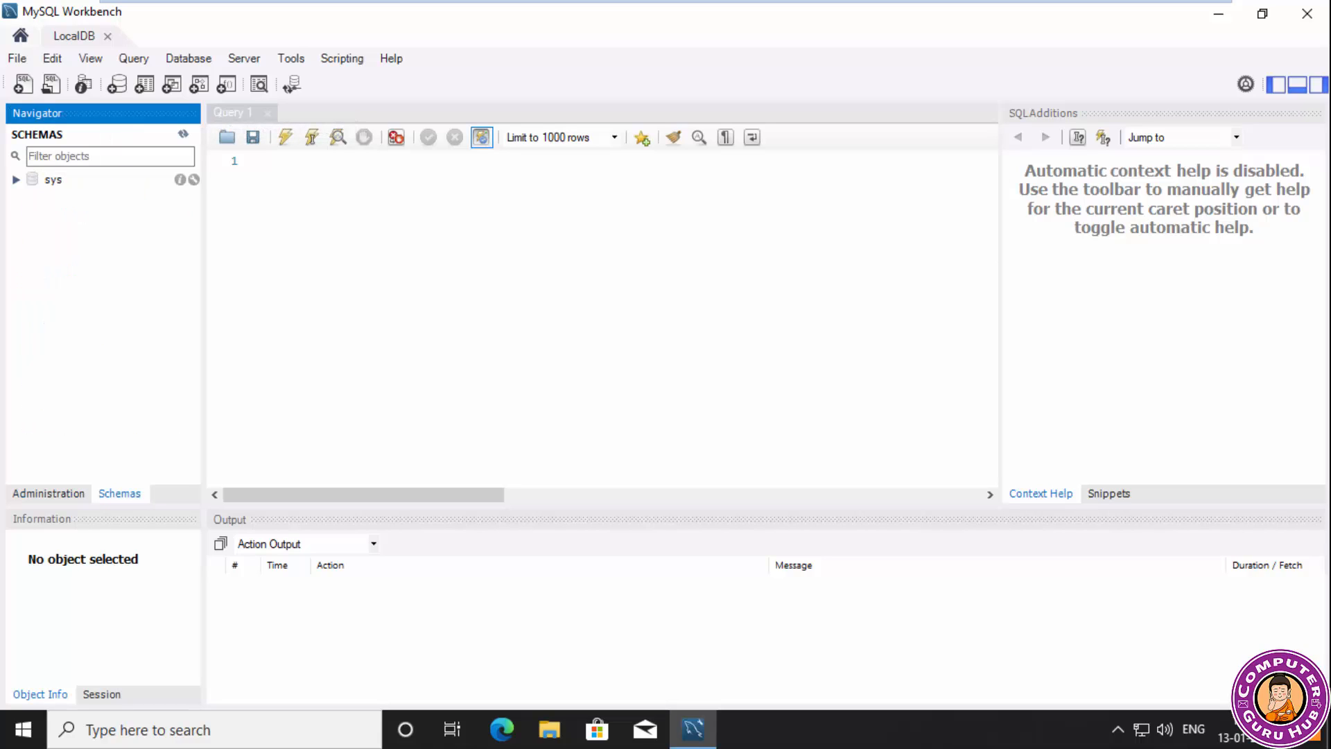
{"action": "left_click", "coordinate": [17, 179]}
{"action": "left_click", "coordinate": [54, 180]}
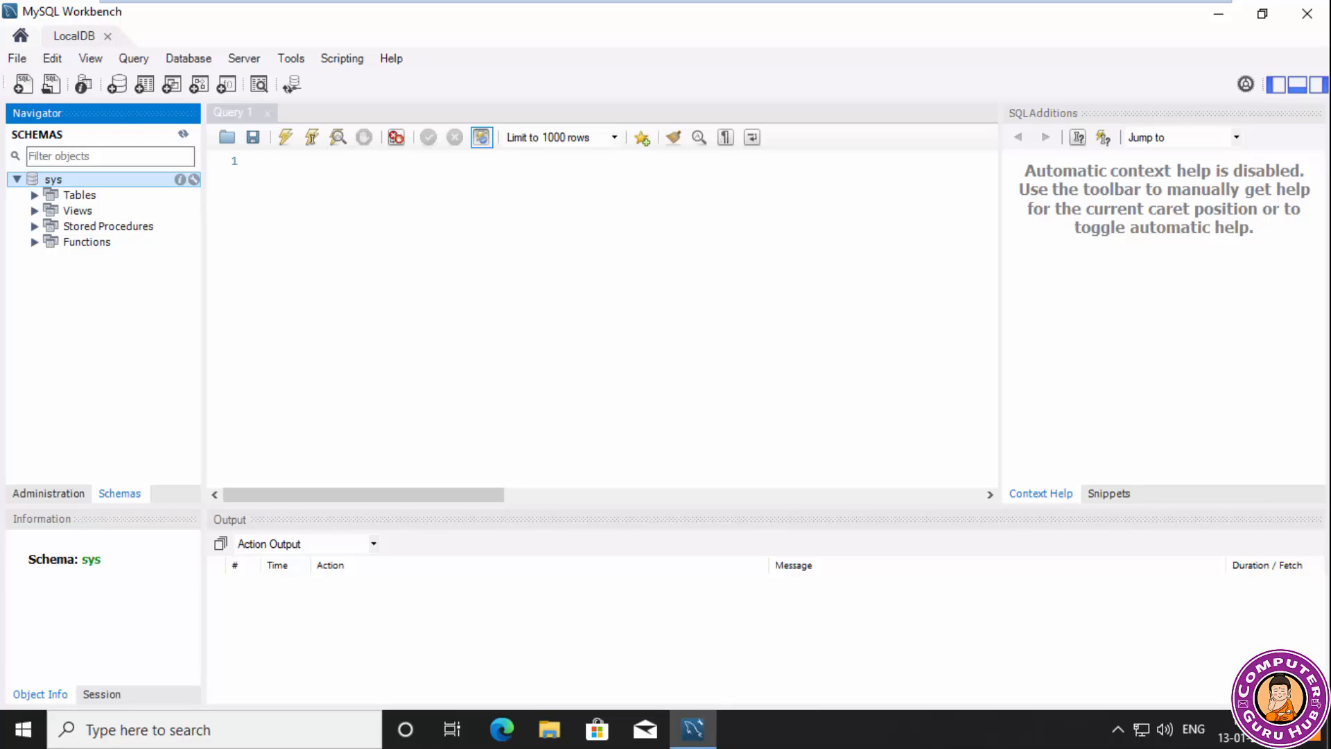
{"action": "left_click", "coordinate": [17, 180]}
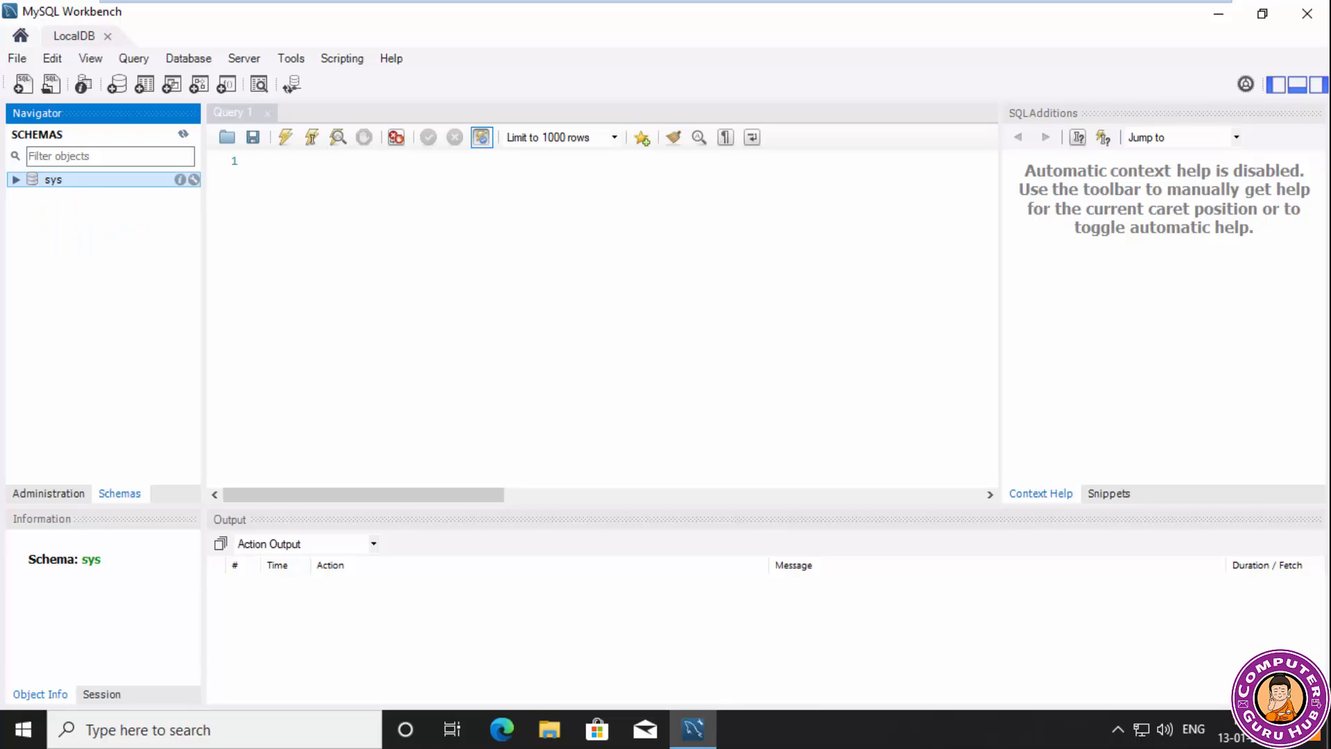
{"action": "right_click", "coordinate": [49, 180]}
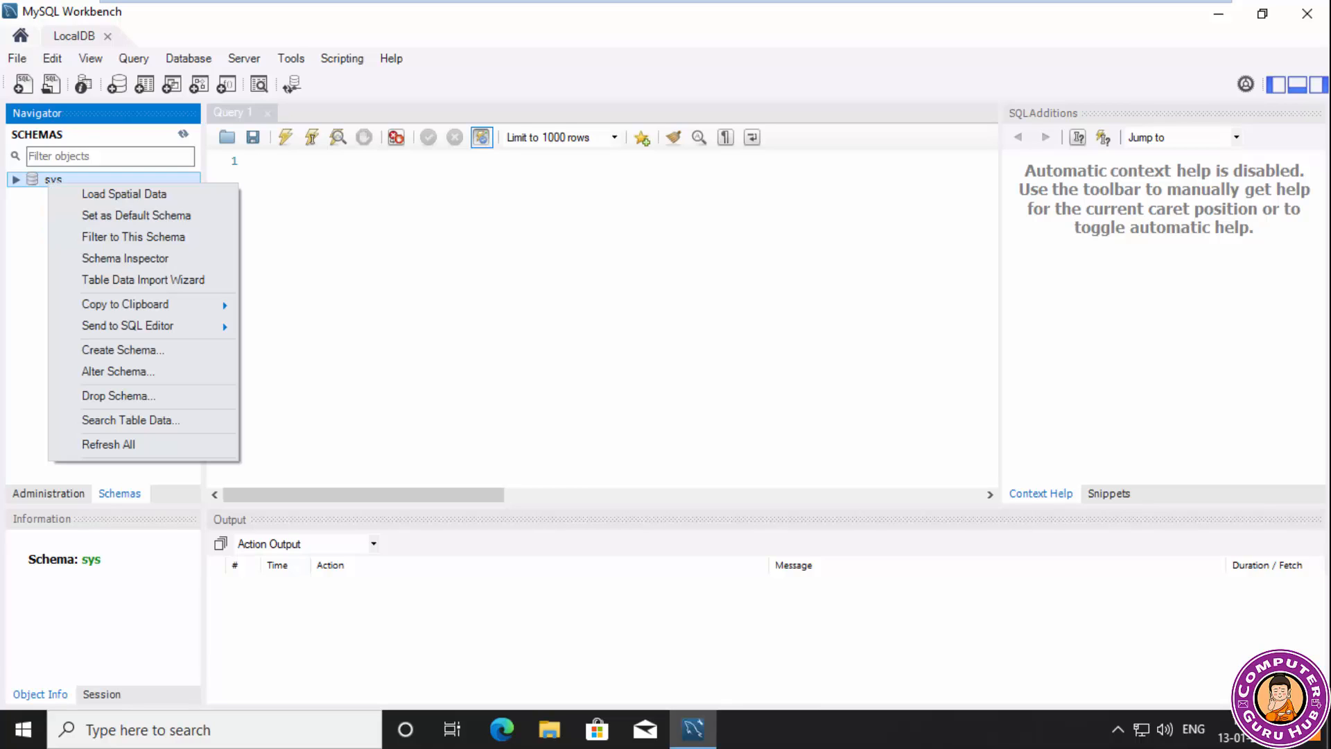
{"action": "left_click", "coordinate": [28, 211]}
{"action": "right_click", "coordinate": [28, 210]}
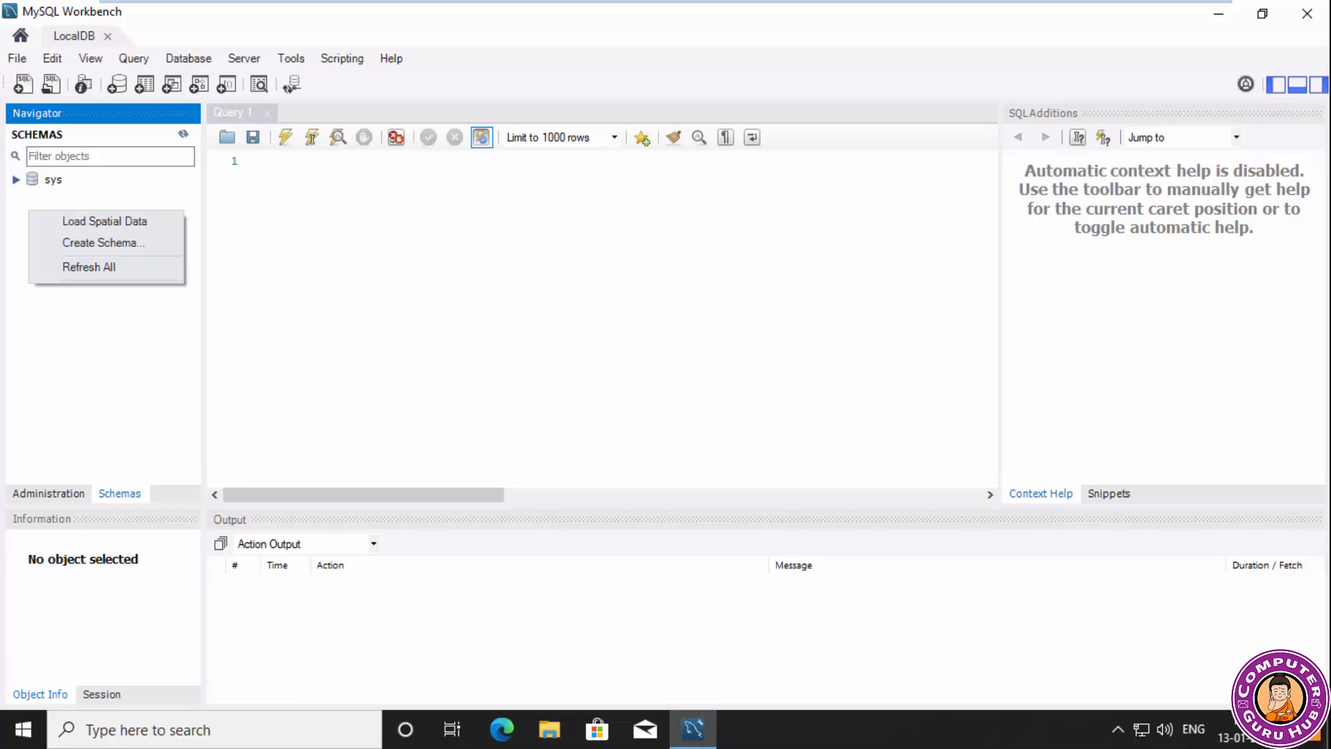
Create a schema named Student with the default charset and collation, and apply its SQL script to the database.
{"action": "left_click", "coordinate": [117, 85]}
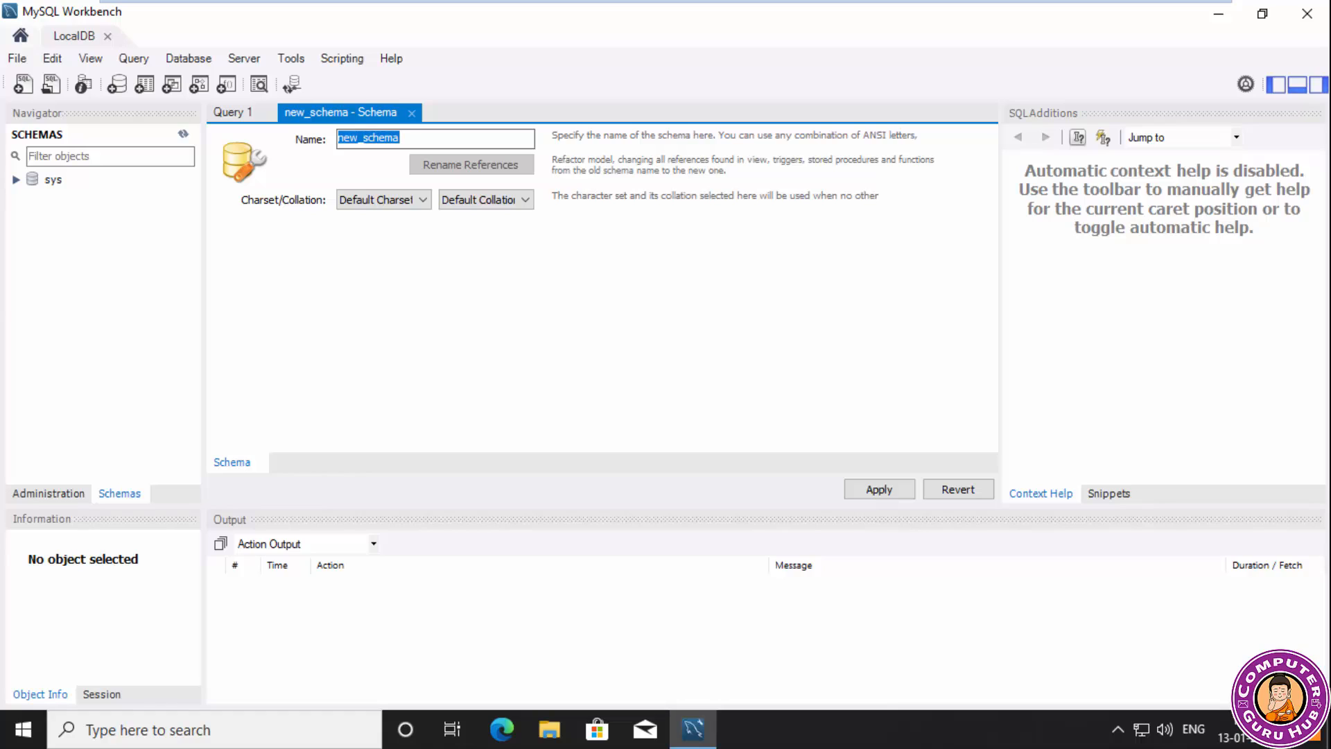
{"action": "type", "text": "Studen"}
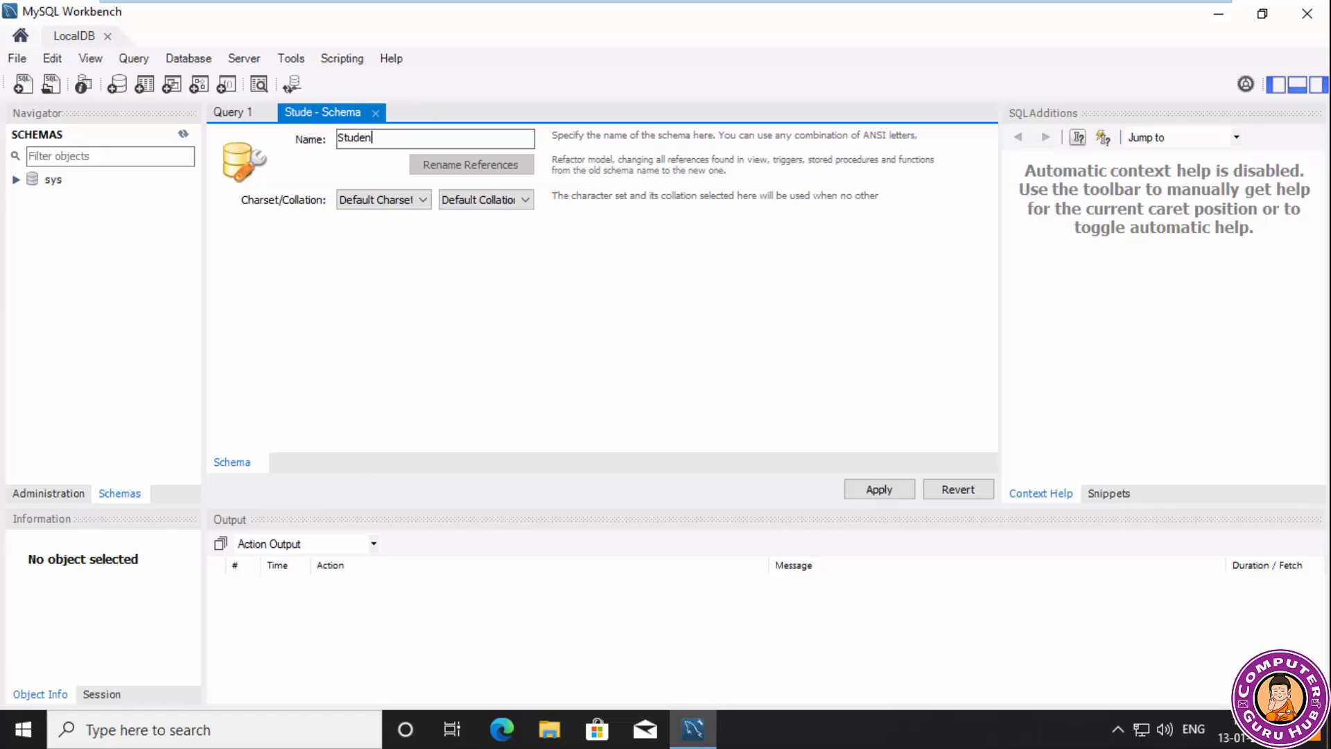
{"action": "type", "text": "t"}
{"action": "left_click", "coordinate": [879, 490]}
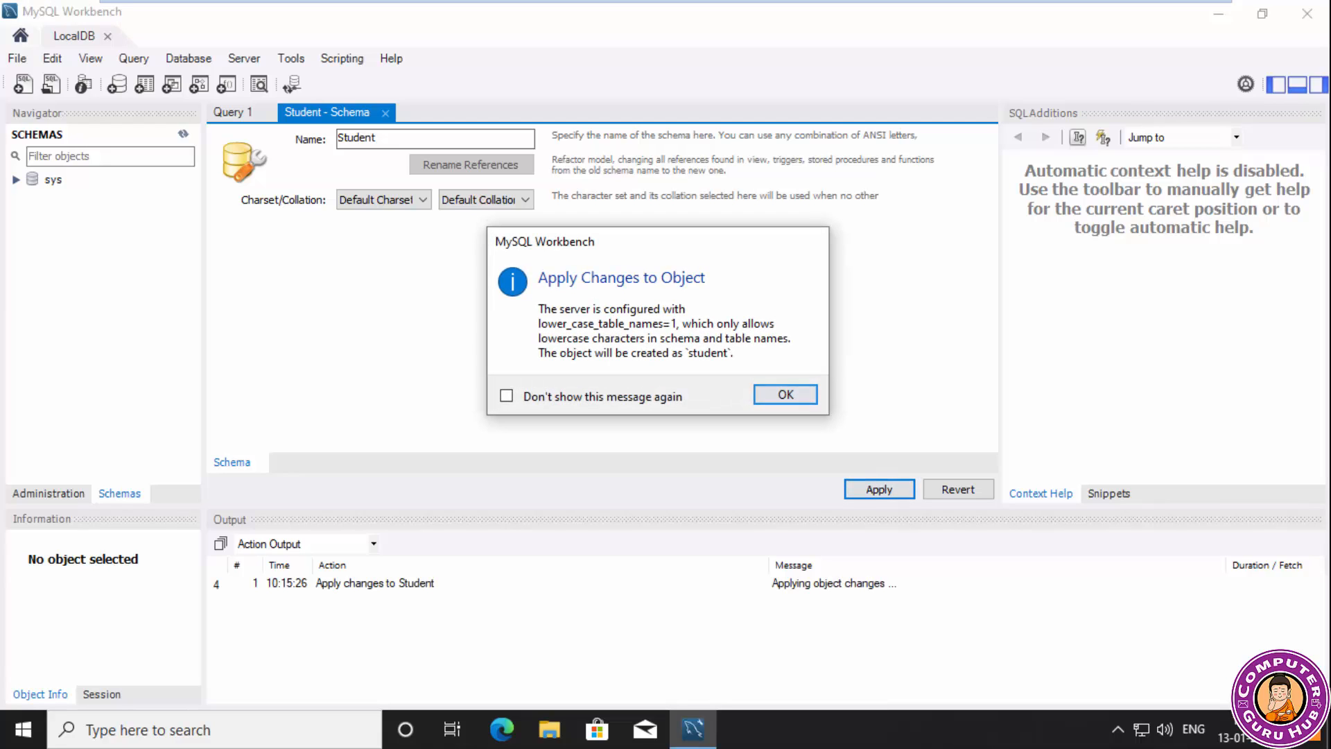
{"action": "key", "text": "Return"}
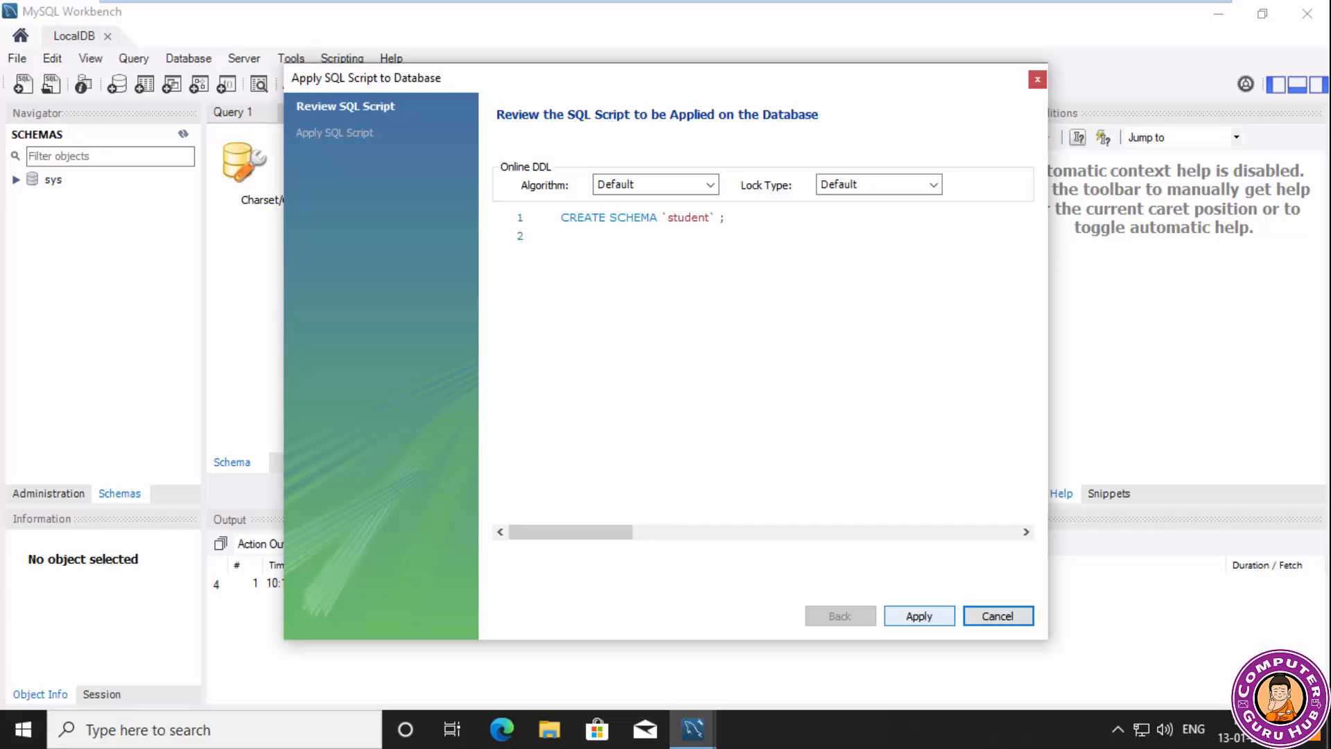
{"action": "left_click", "coordinate": [920, 615]}
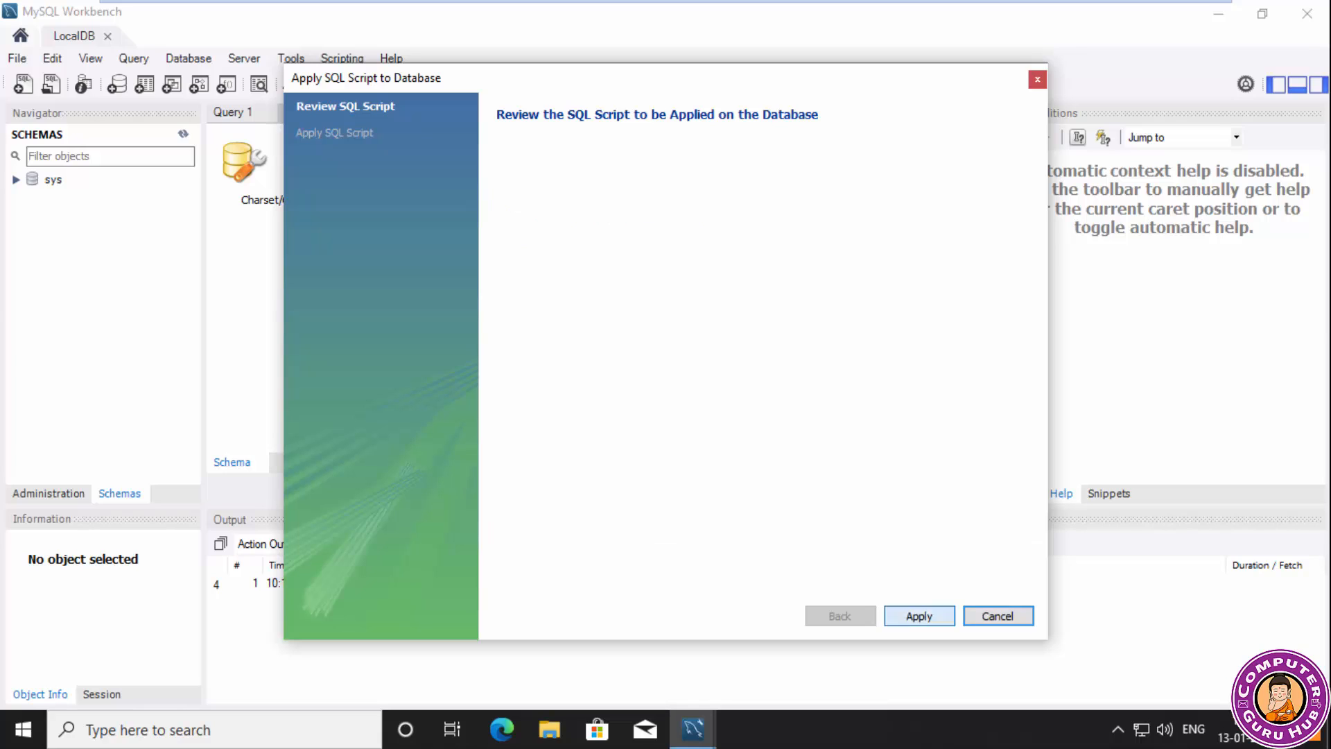
{"action": "left_click", "coordinate": [920, 615]}
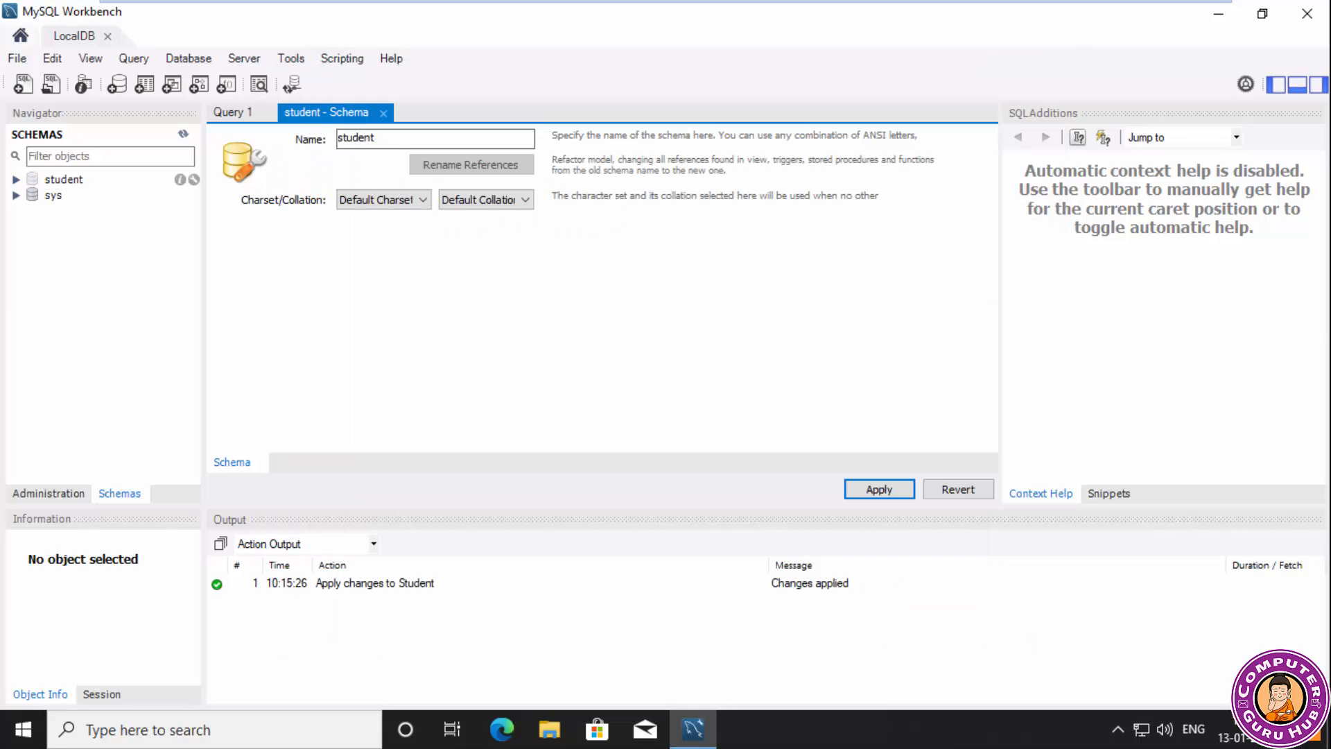
Expand the student schema and start a new table in its Tables group.
{"action": "left_click", "coordinate": [17, 179]}
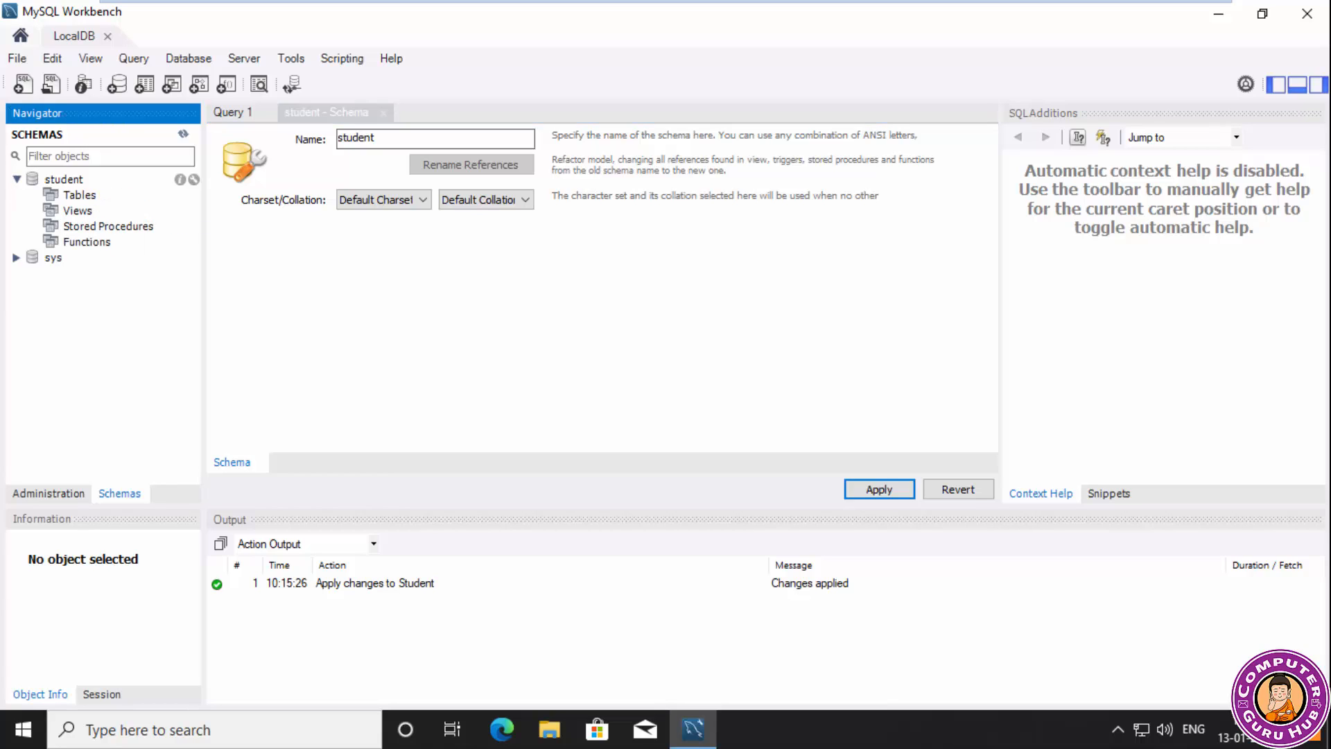
{"action": "left_click", "coordinate": [80, 195]}
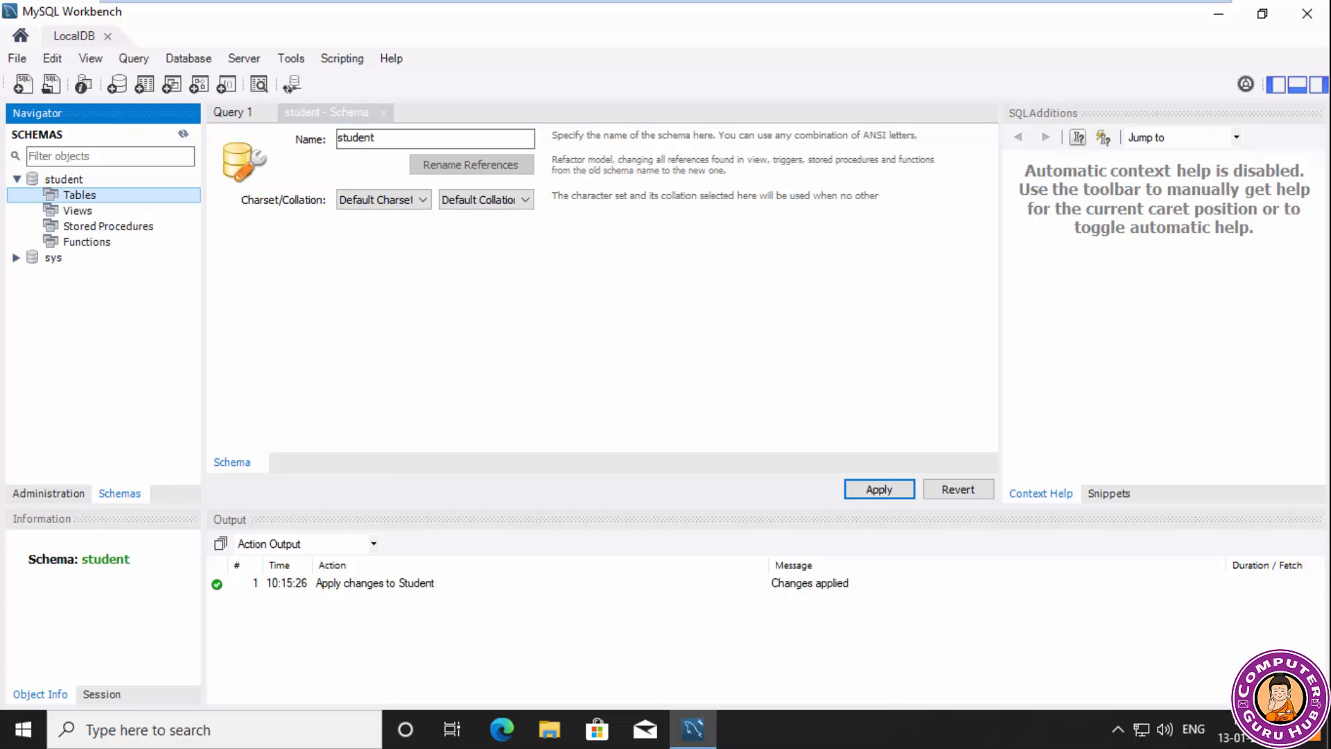
{"action": "right_click", "coordinate": [157, 195]}
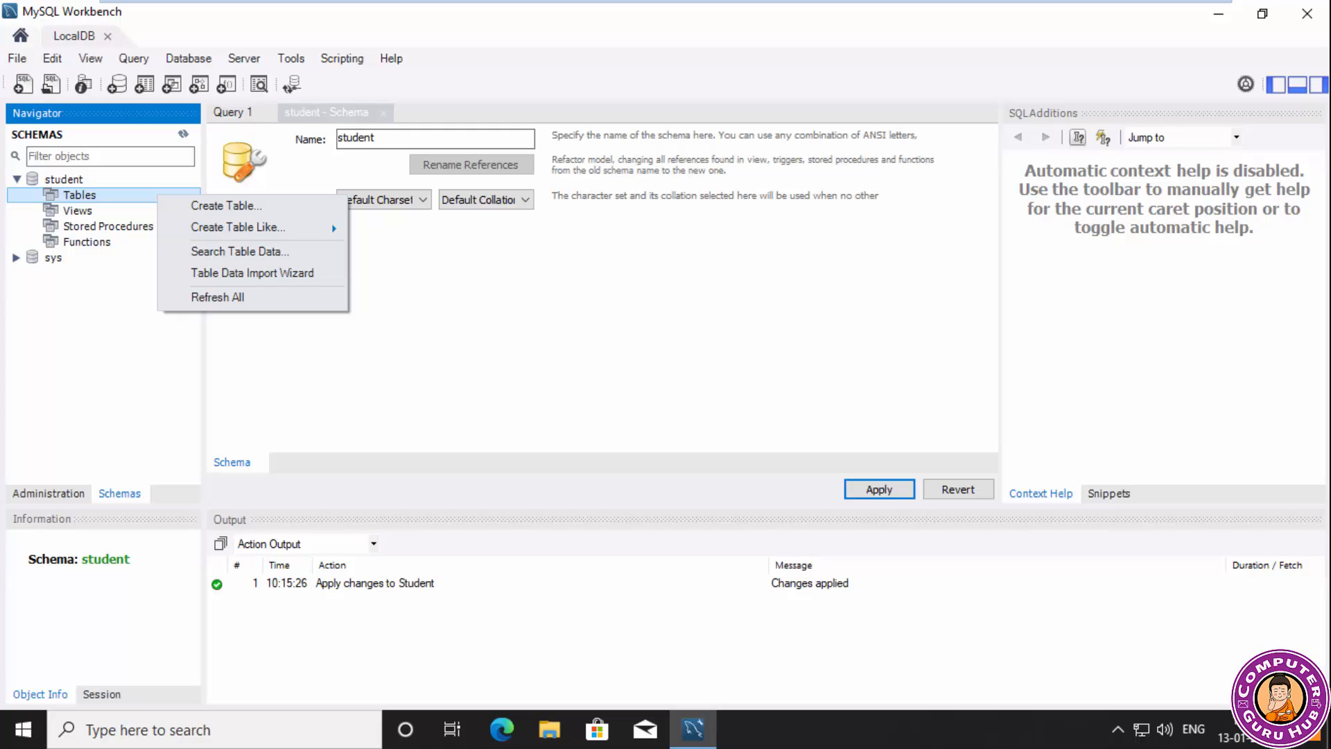
{"action": "left_click", "coordinate": [226, 206]}
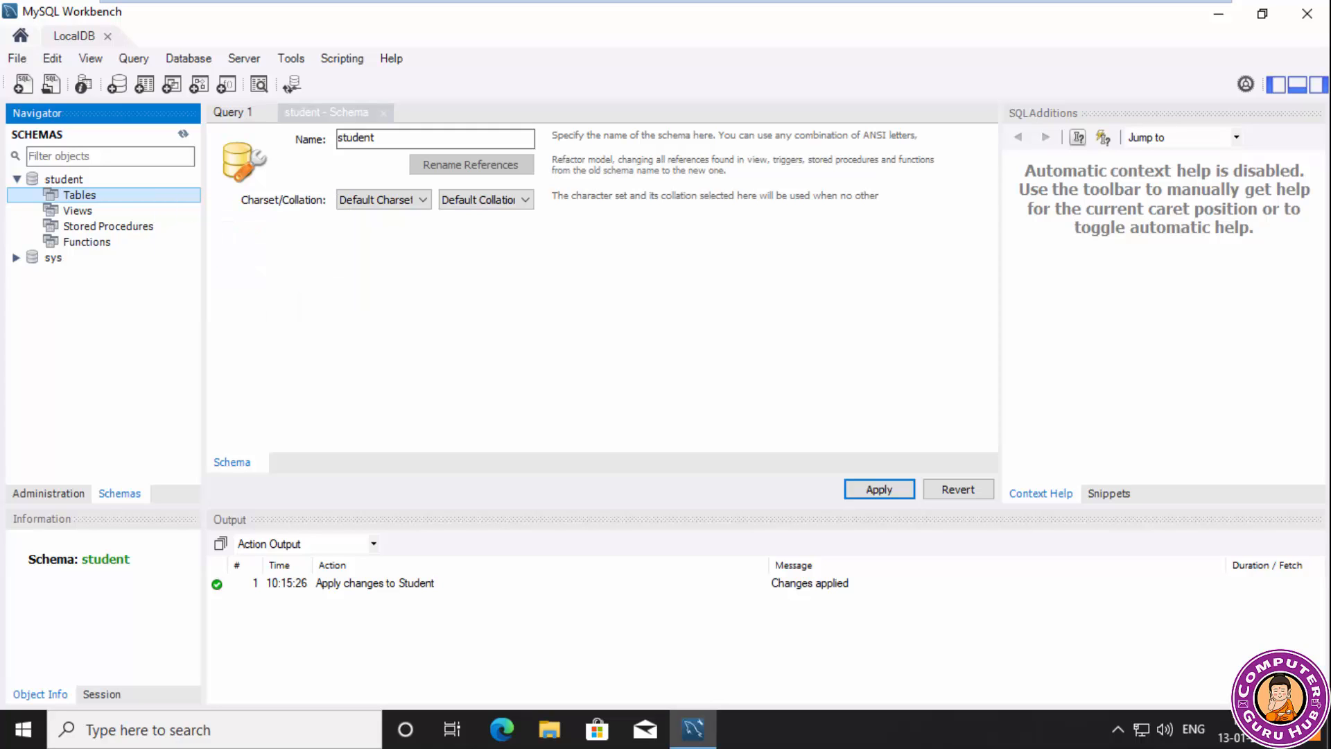